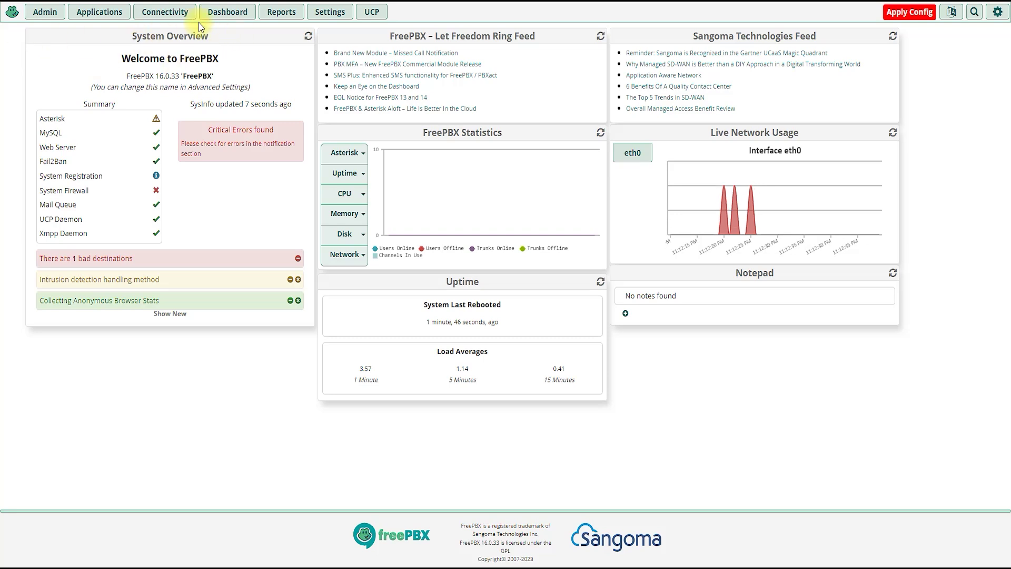
Drag the System Overview panel lower on the FreePBX 16 dashboard.
drag(256, 35, 188, 91)
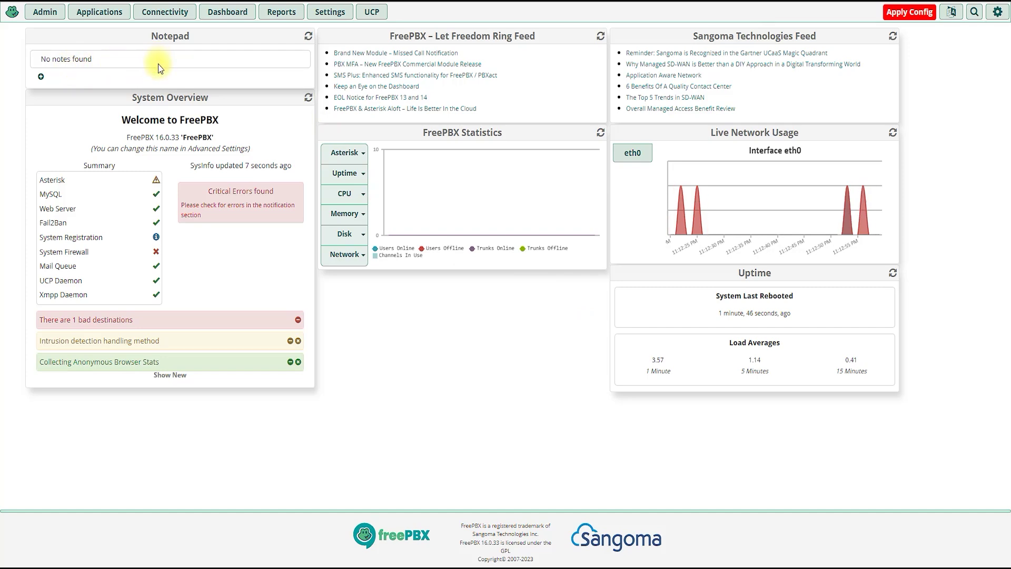
Browse the FreePBX Admin and Applications module menus with the dashboard laid out.
mouse_move(46, 20)
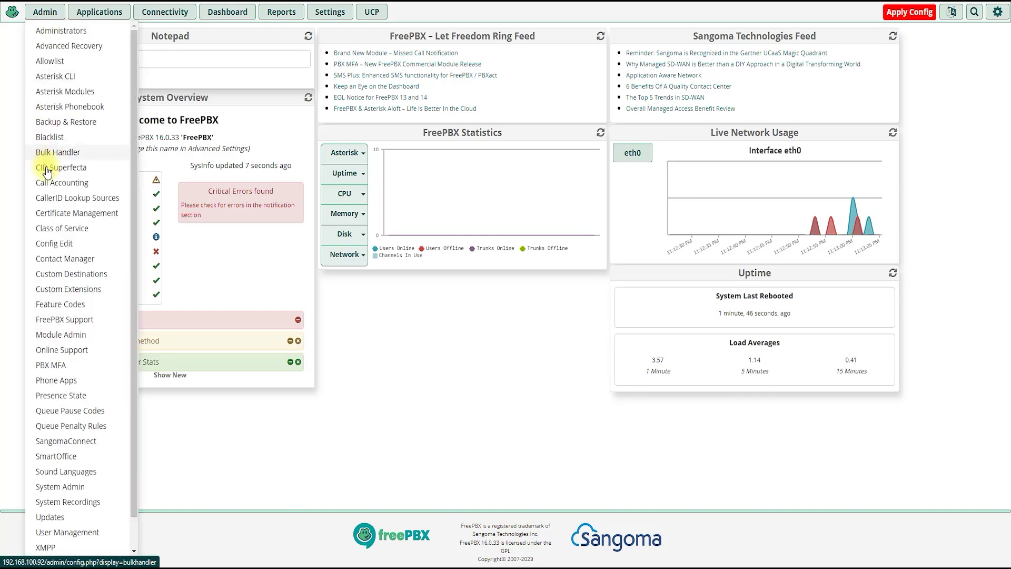
scroll(72, 201, down, 2)
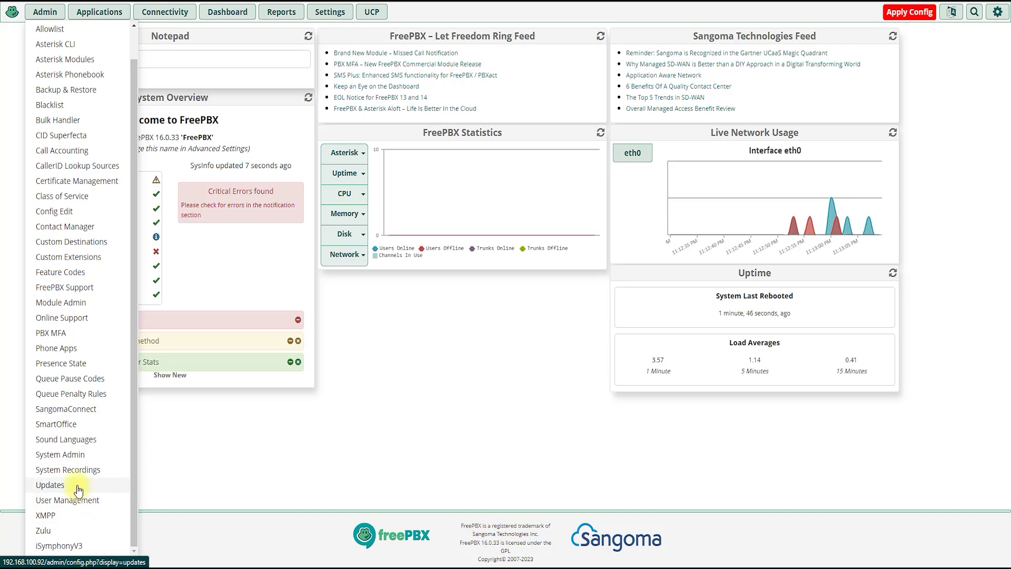
scroll(82, 470, up, 2)
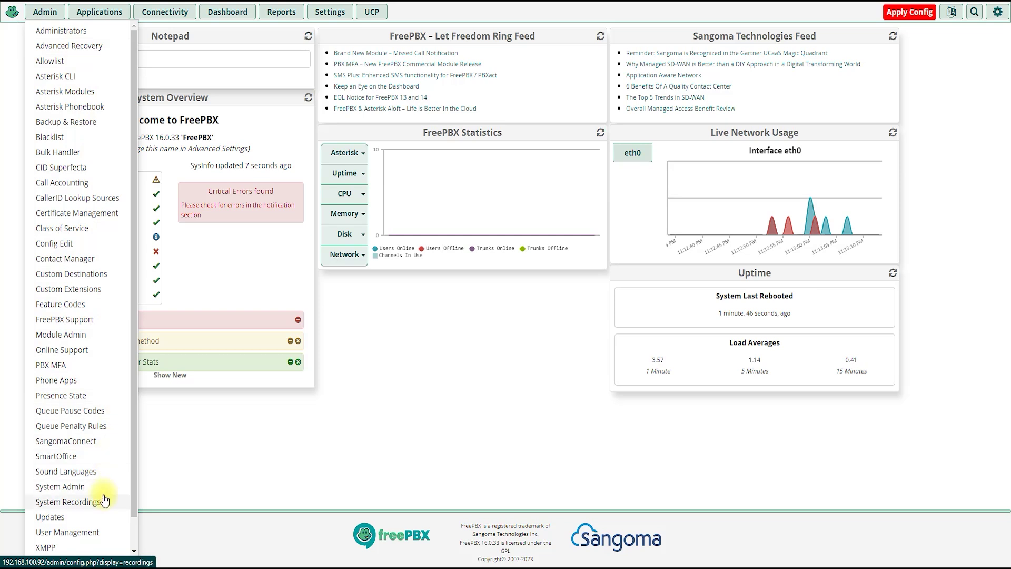
click(95, 13)
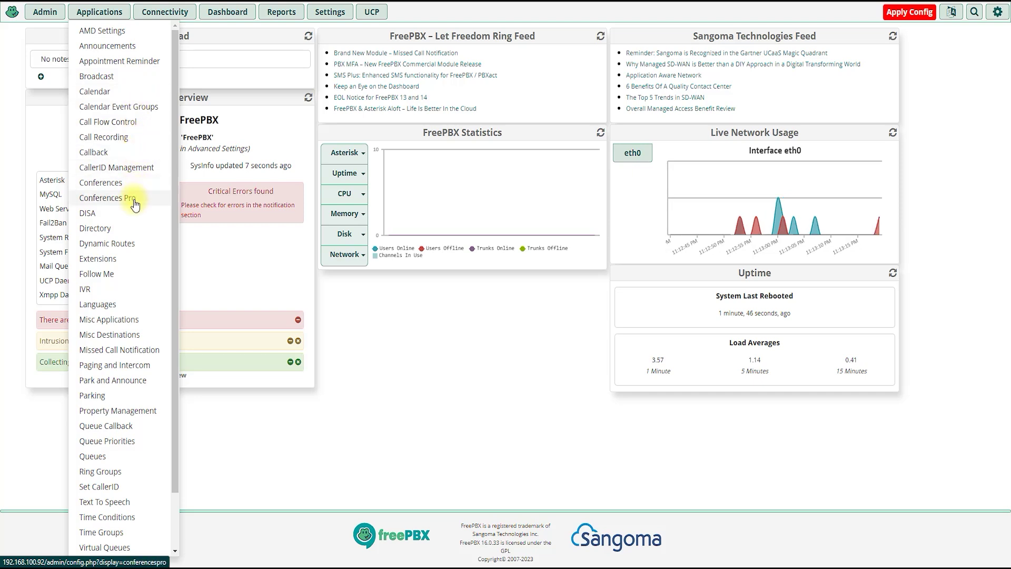
scroll(132, 336, down, 1)
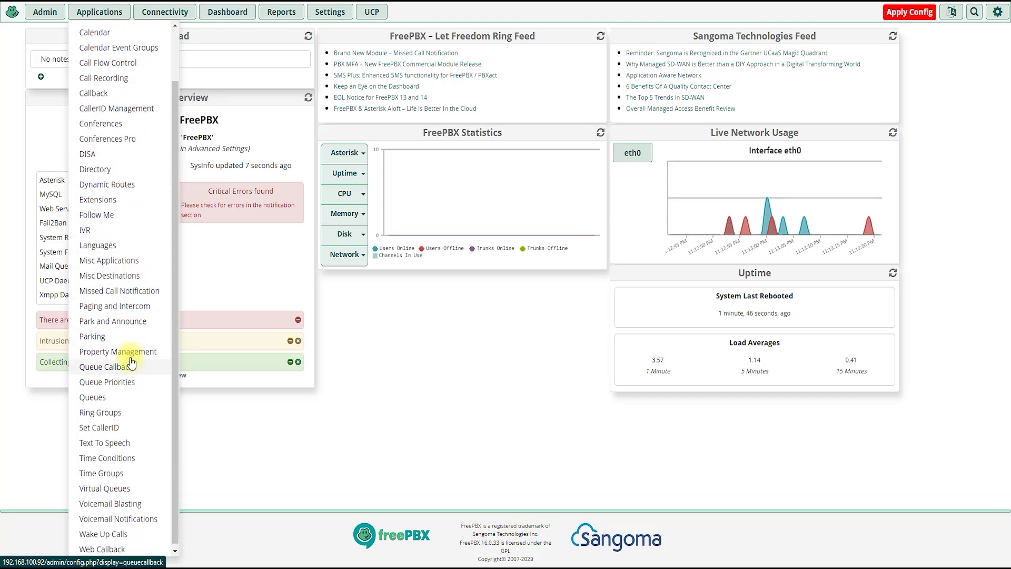
scroll(132, 363, up, 1)
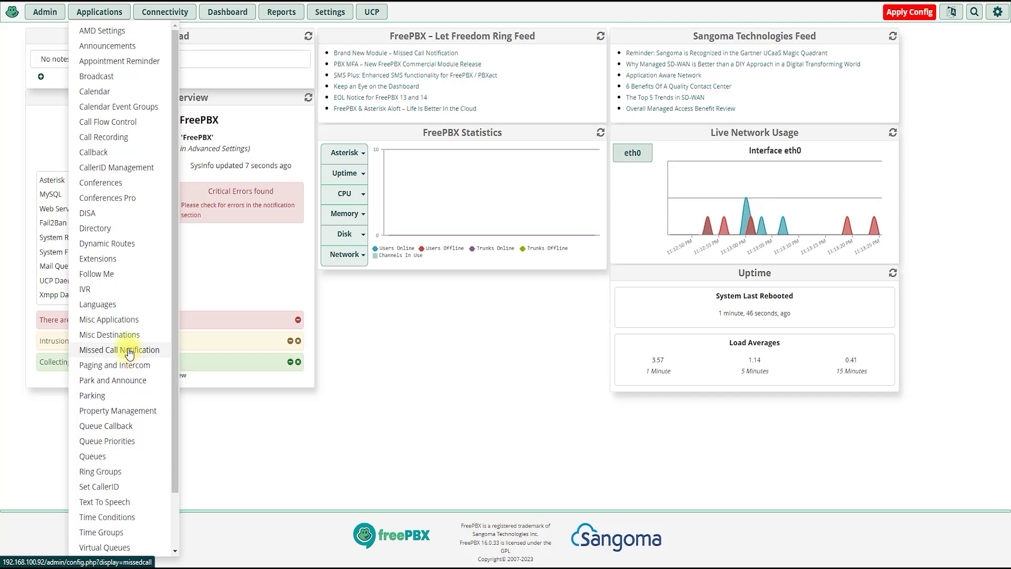
mouse_move(176, 22)
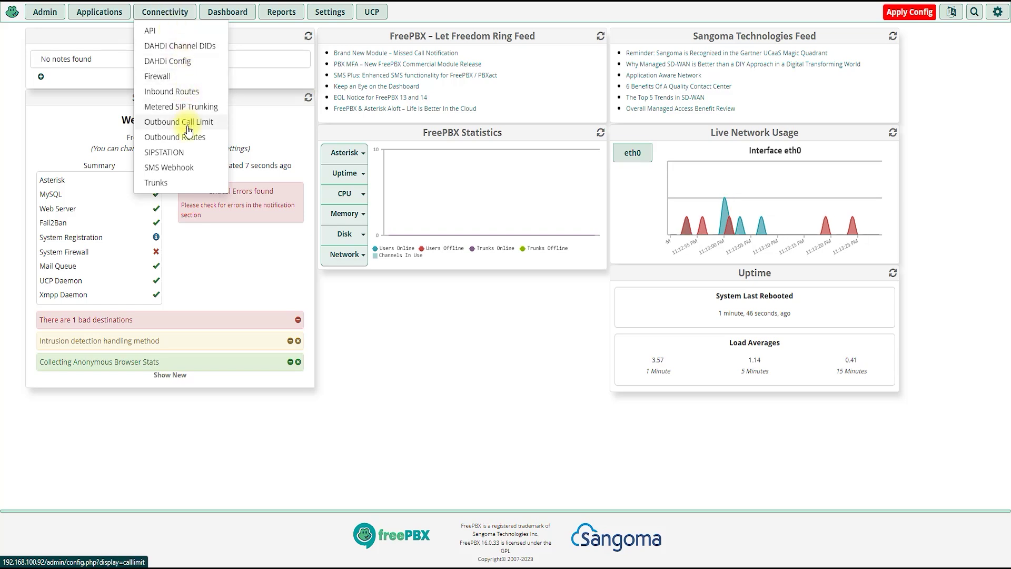
Refresh the FreePBX dashboard and browse the Reports and Settings menus.
click(232, 13)
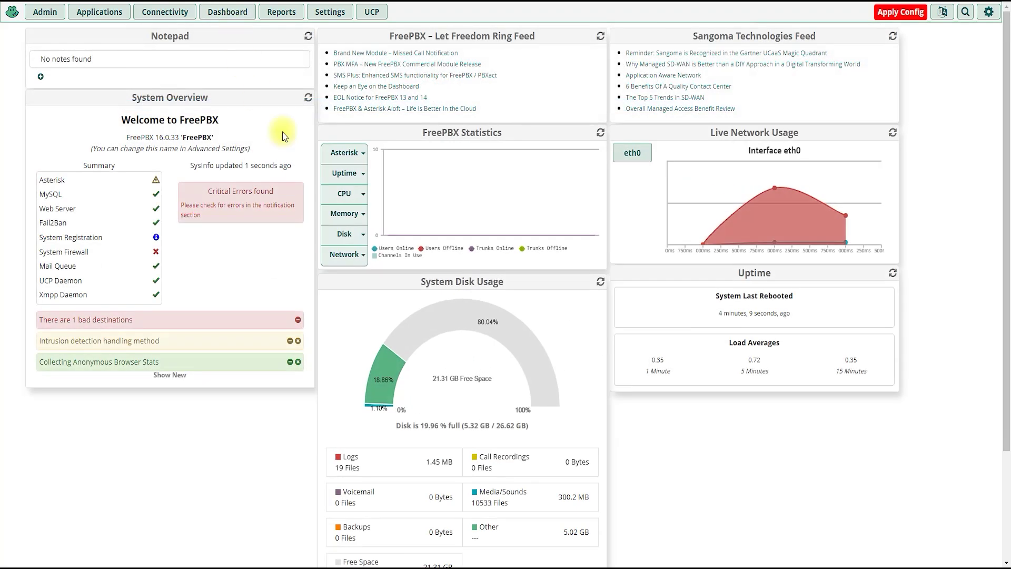
scroll(781, 291, down, 3)
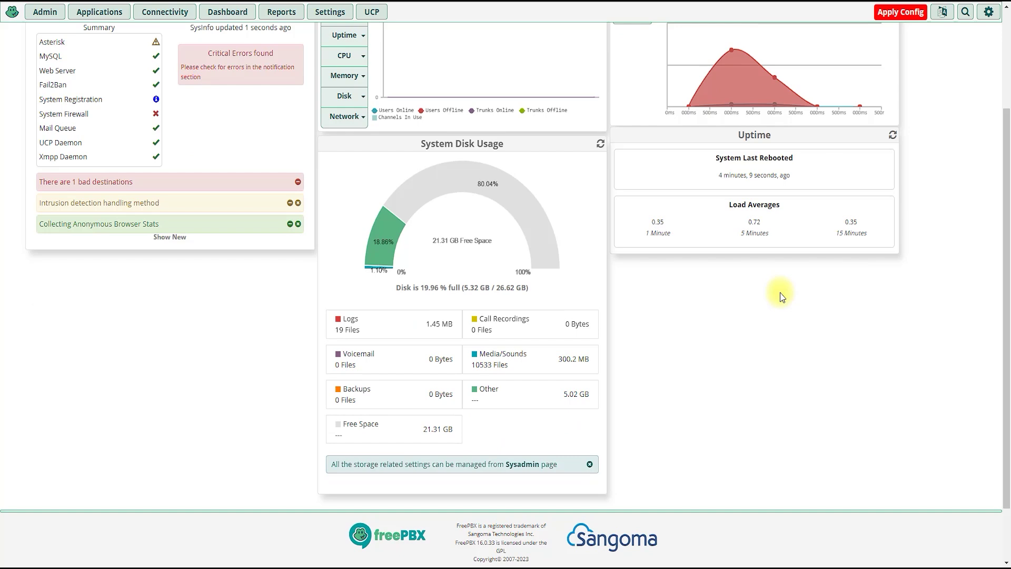
scroll(779, 304, up, 3)
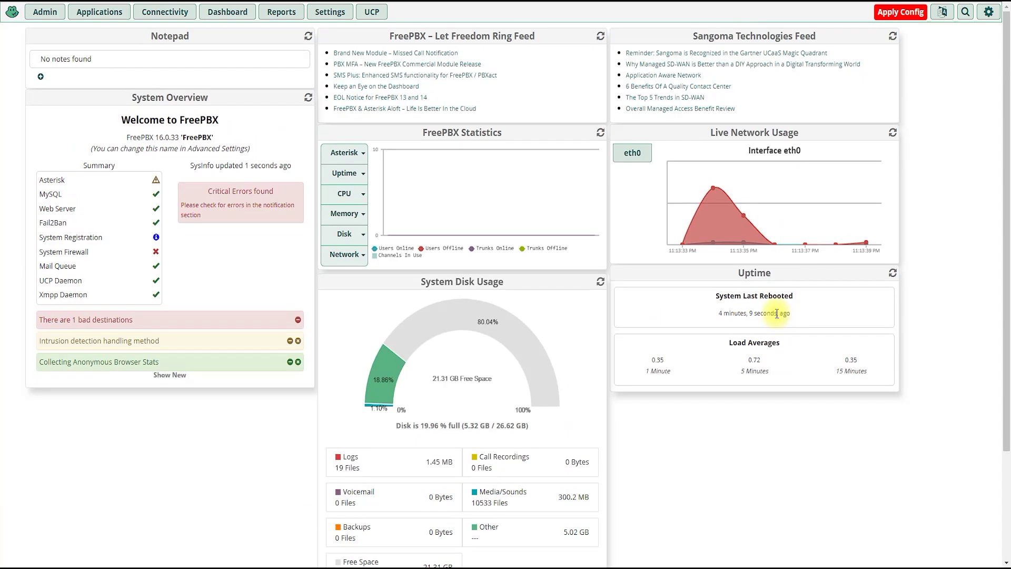
click(281, 11)
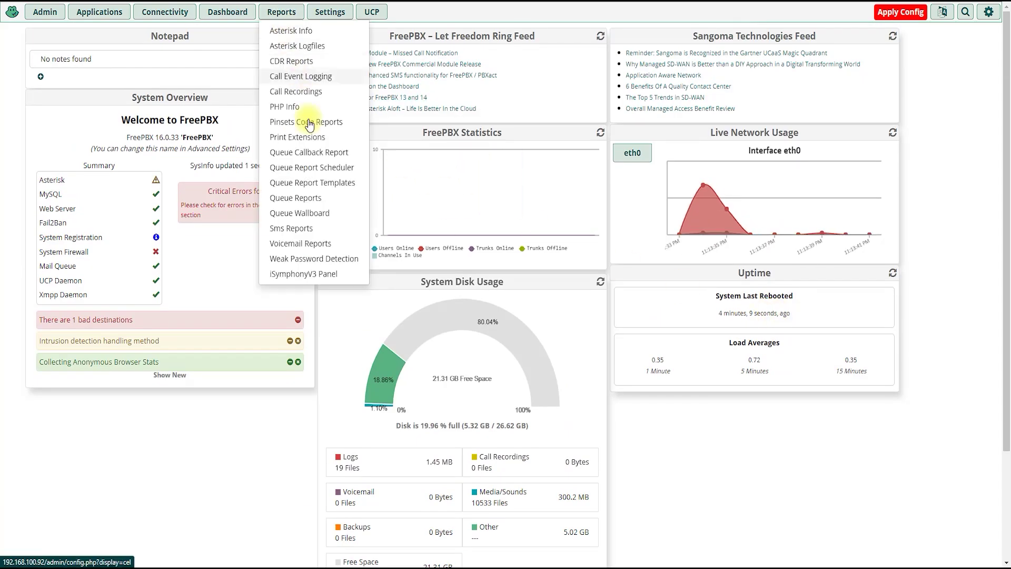
click(330, 12)
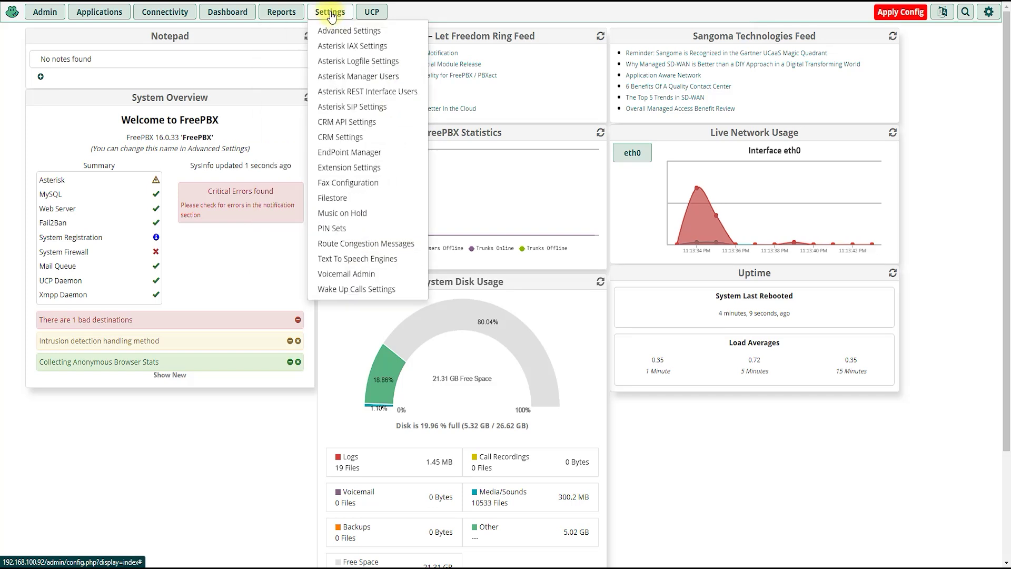
Open the User Control Panel, view CPU statistics options, then switch to VM 100's console.
click(369, 13)
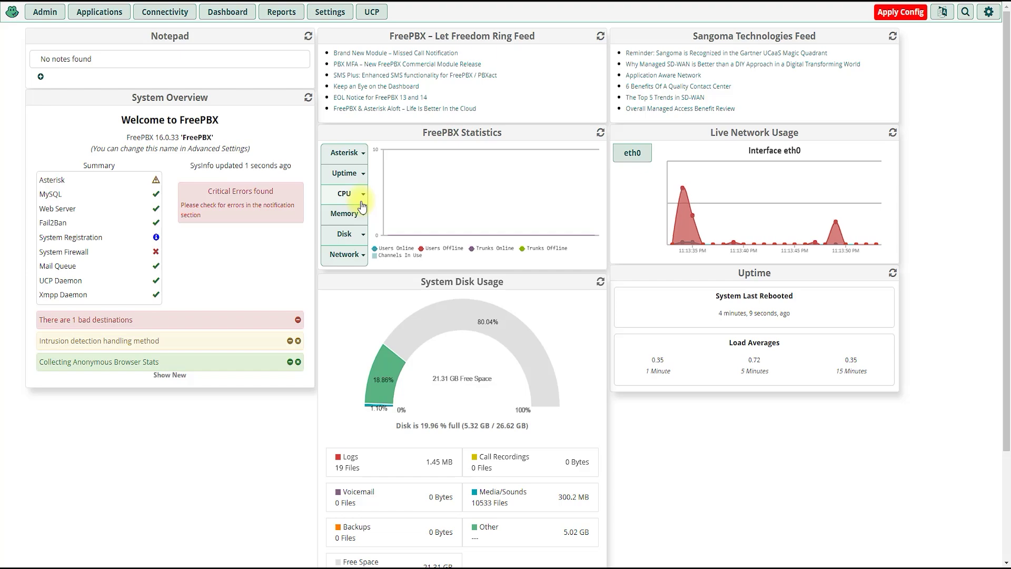
click(358, 195)
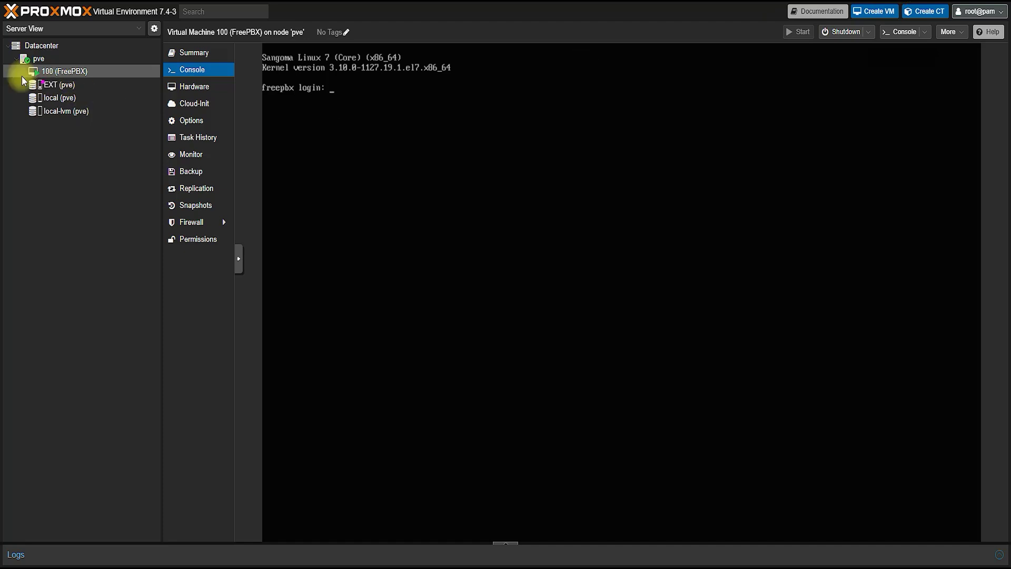
mouse_move(7, 24)
mouse_down()
mouse_move(109, 31)
mouse_move(185, 15)
mouse_move(23, 6)
mouse_move(9, 34)
mouse_move(175, 50)
mouse_up()
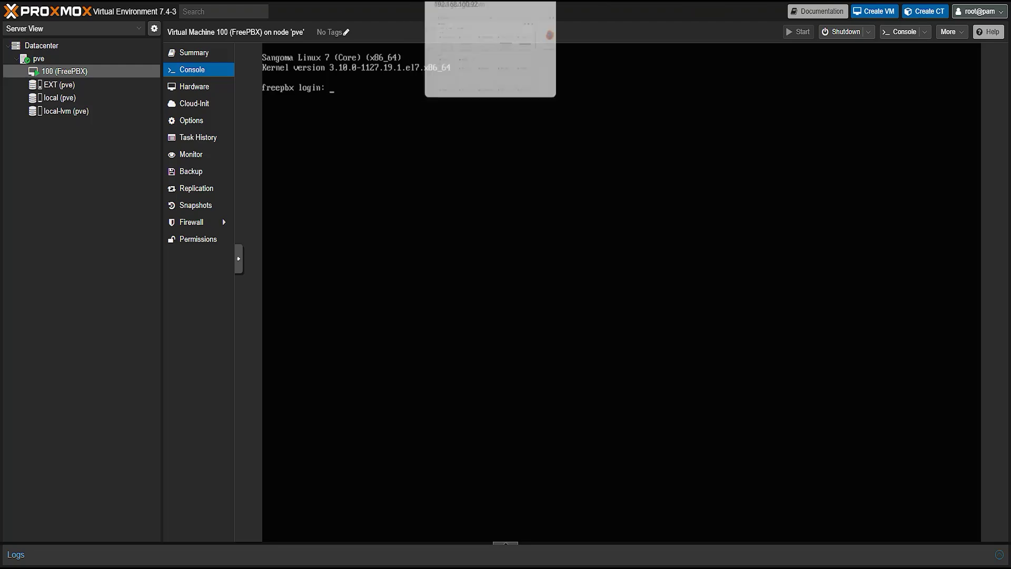
Search Google for 'freepbx' in a new tab and open the Download FreePBX Distro result.
key(ctrl+t)
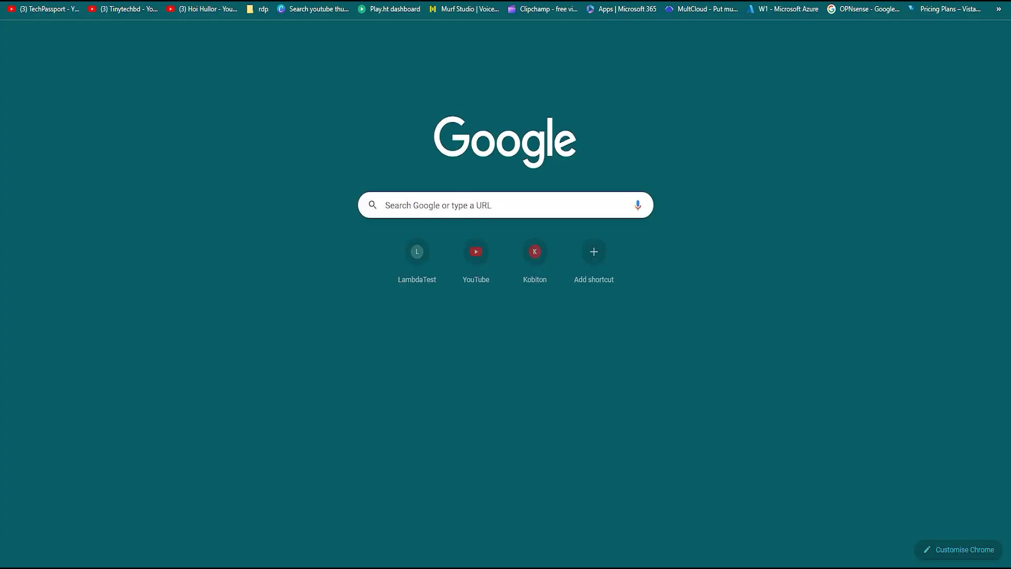
click(476, 206)
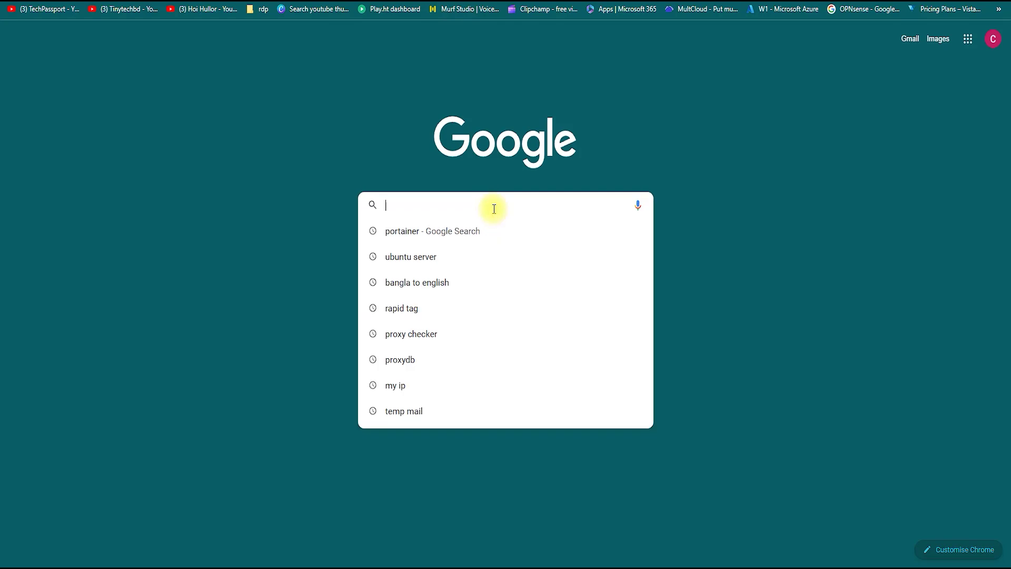
text(free)
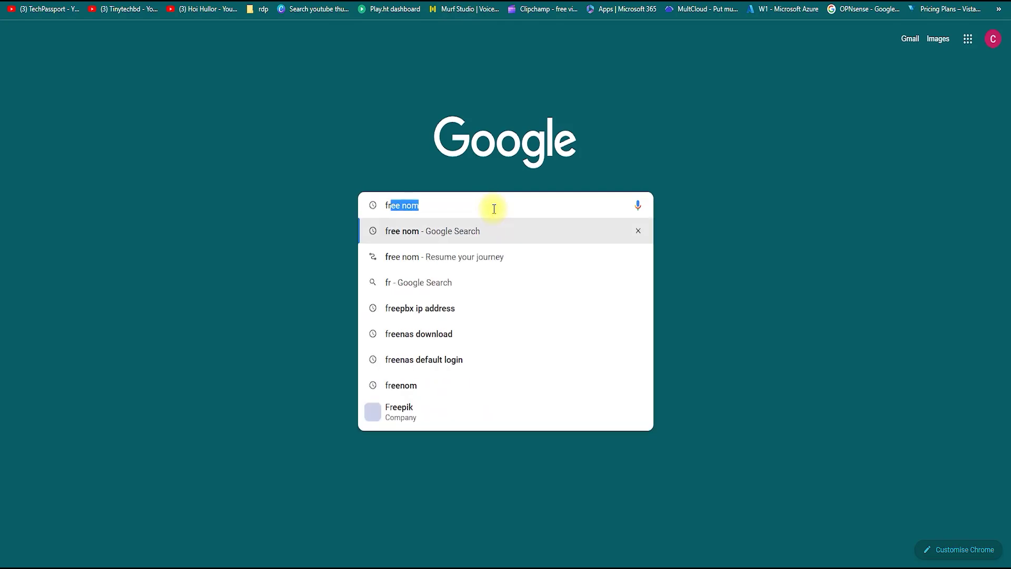
text(pbx)
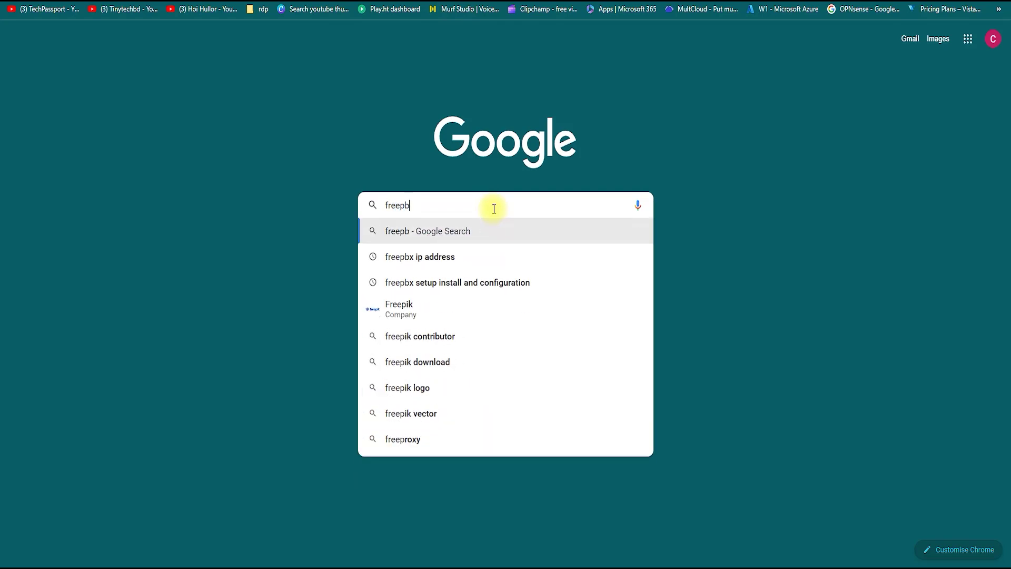
click(493, 212)
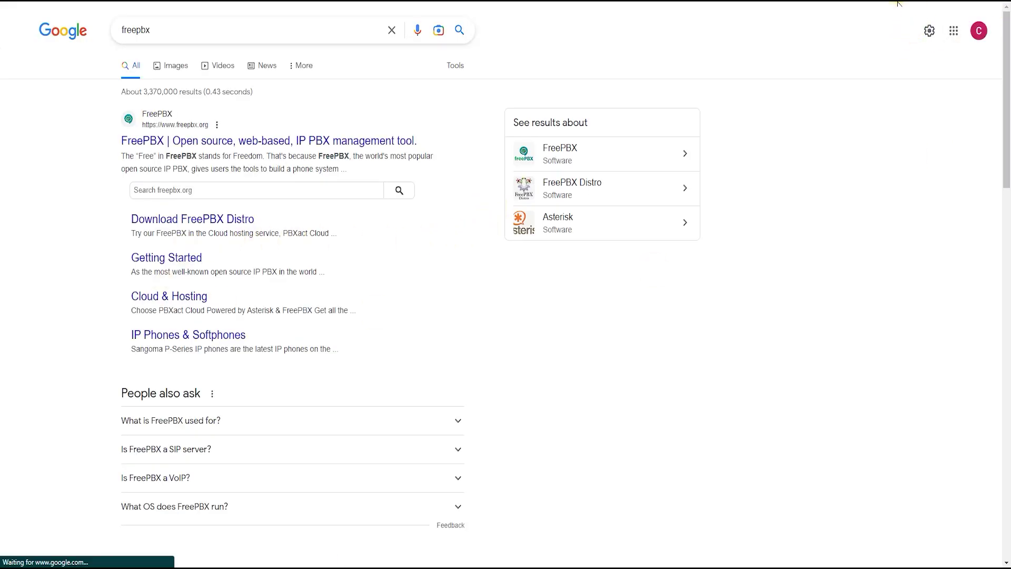
mouse_move(131, 238)
mouse_down()
mouse_move(290, 250)
mouse_move(261, 201)
mouse_move(112, 216)
mouse_up()
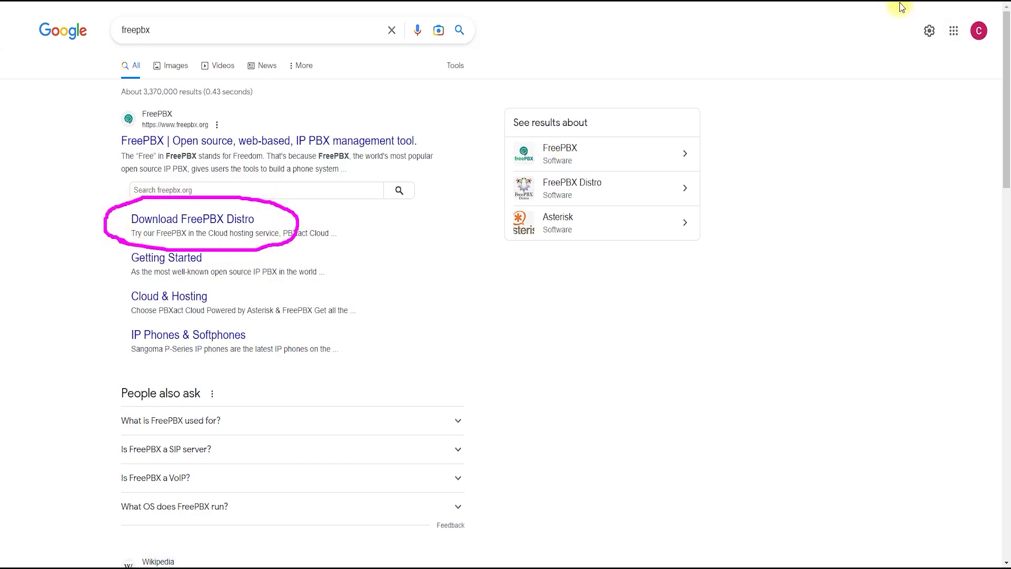
click(235, 218)
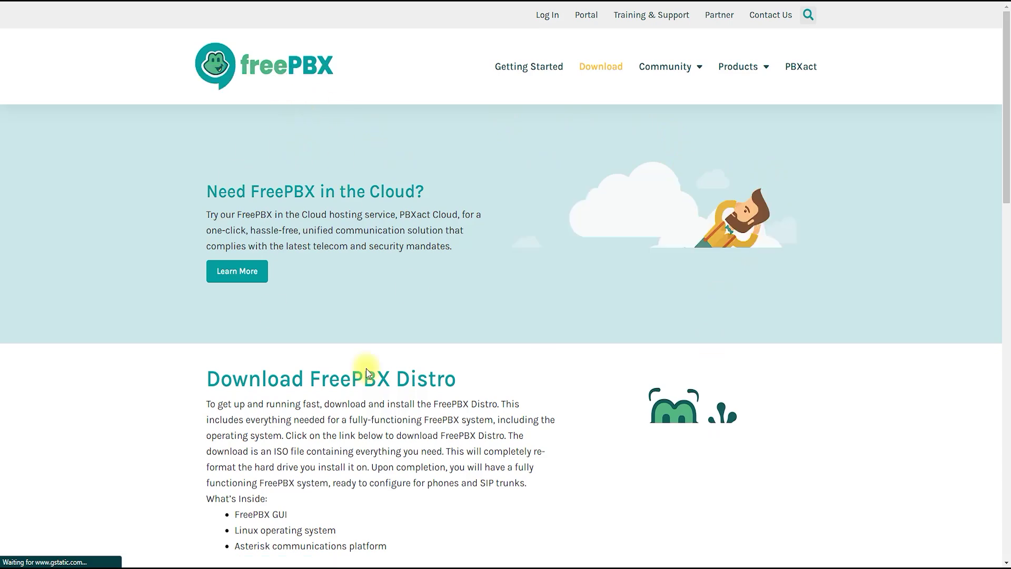
Open the Download FreePBX 16 form on the FreePBX distro page.
scroll(670, 304, down, 3)
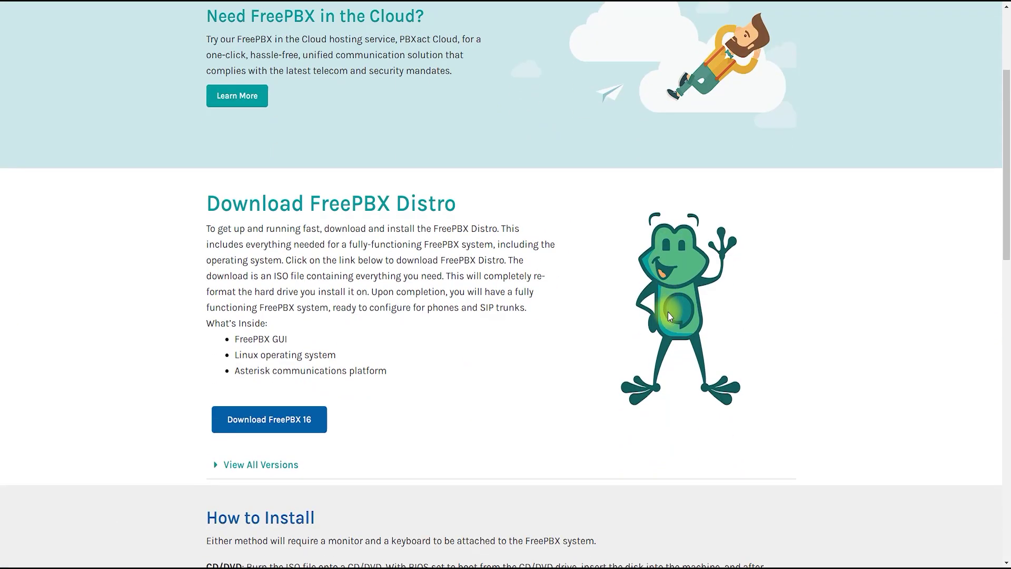
scroll(668, 311, up, 1)
scroll(456, 343, down, 3)
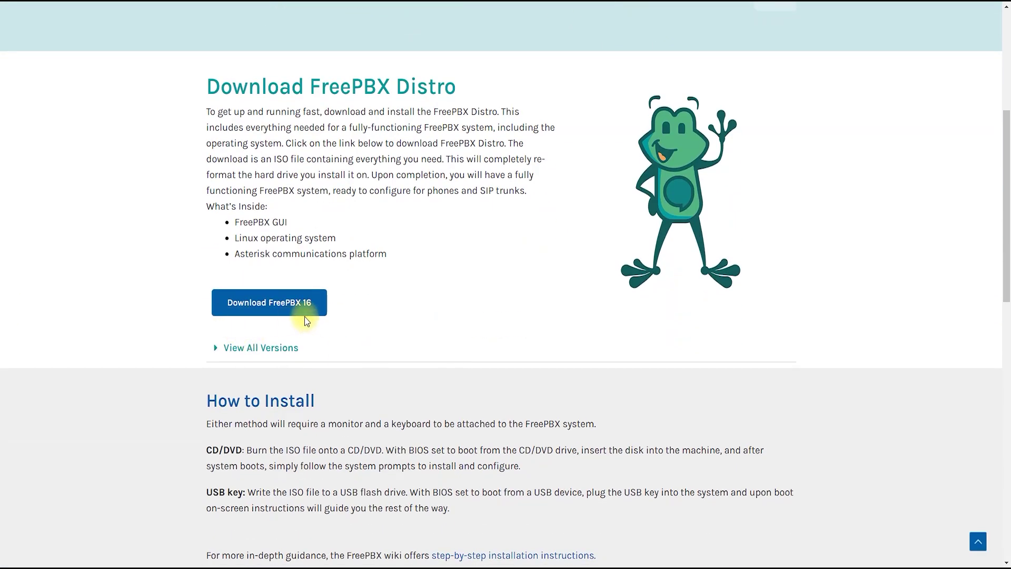
click(271, 311)
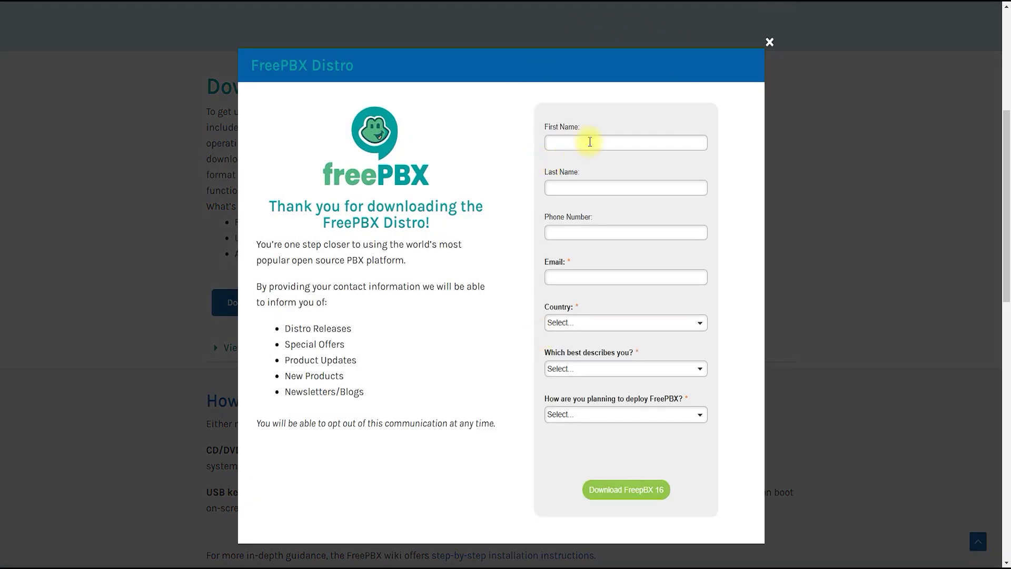
Close the download form unfilled and show the ISO Images on Proxmox's EXT storage.
click(590, 142)
click(577, 188)
click(421, 290)
click(769, 42)
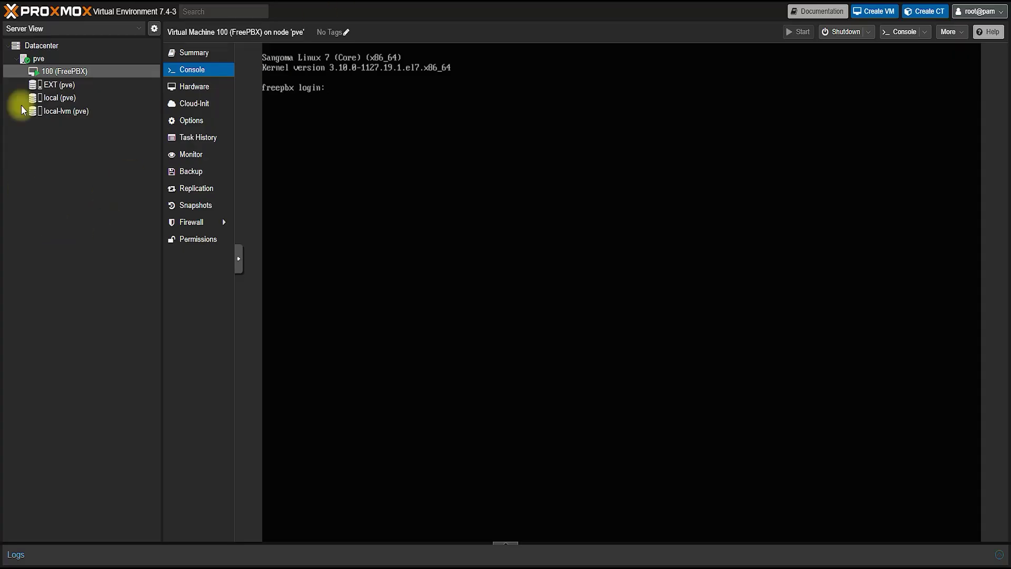
click(58, 84)
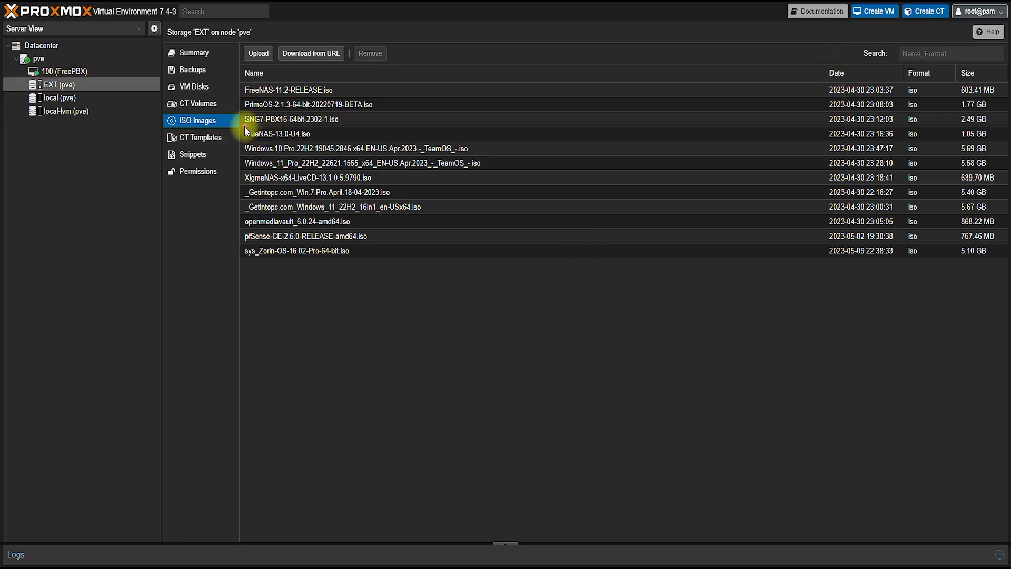
Highlight the SNG7-PBX16-64bit-2302-1.iso row and its 2.49 GB size, then open VM 100's console.
drag(246, 127, 314, 128)
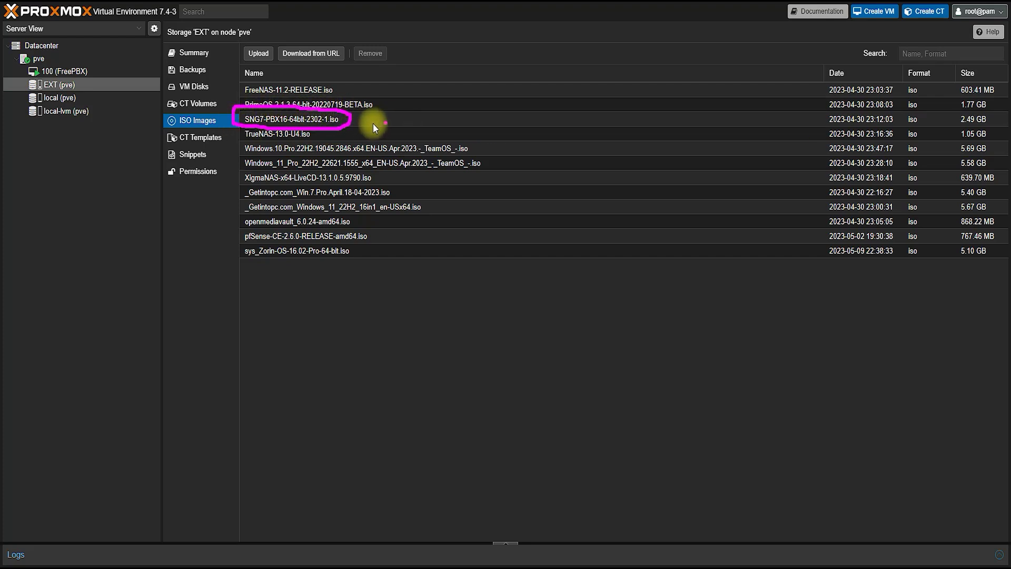
drag(349, 125, 825, 127)
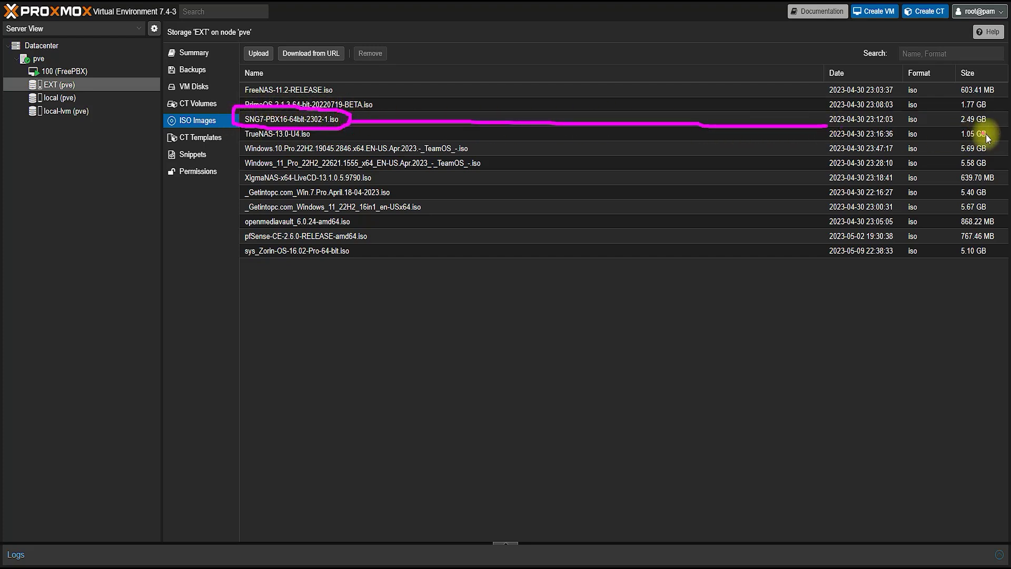
mouse_move(957, 131)
mouse_down()
mouse_move(986, 129)
mouse_move(987, 102)
mouse_move(940, 118)
mouse_up()
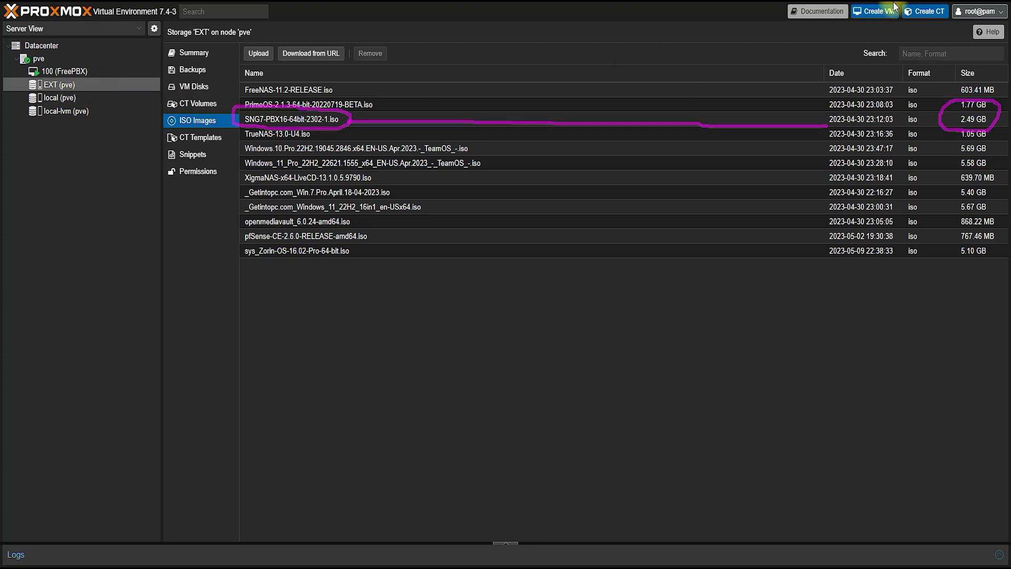
click(102, 72)
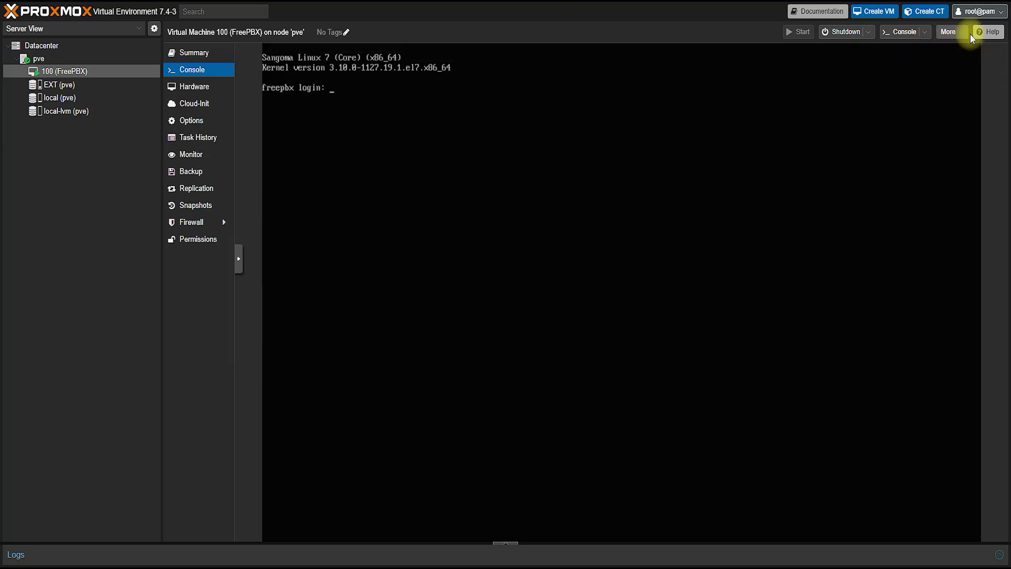
Stop VM 100 (FreePBX) from the Shutdown menu and confirm with Yes.
click(960, 38)
mouse_move(864, 35)
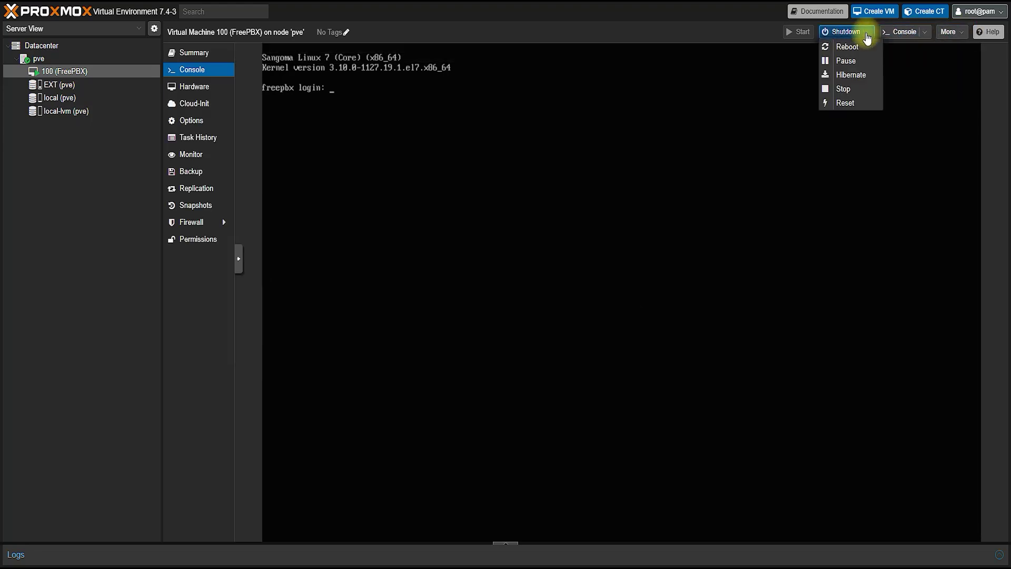
click(849, 89)
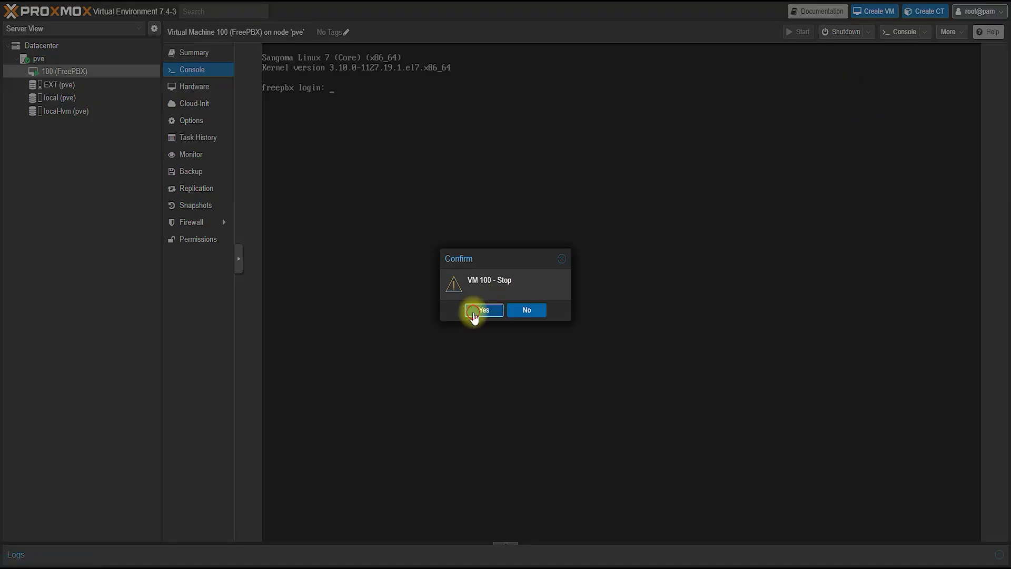
click(483, 310)
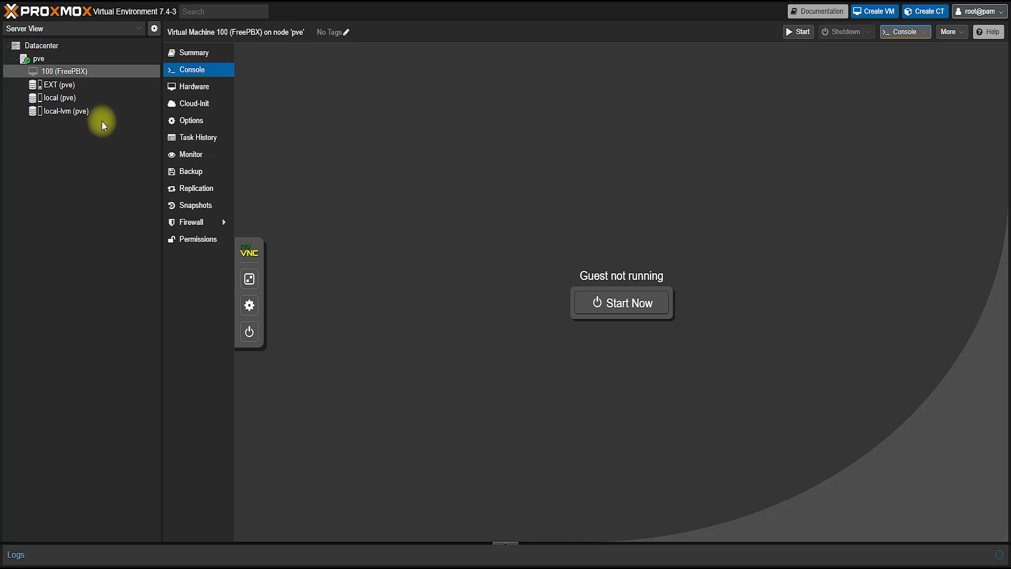
Return to EXT storage's ISO images and dismiss the Download from URL form unused.
click(79, 89)
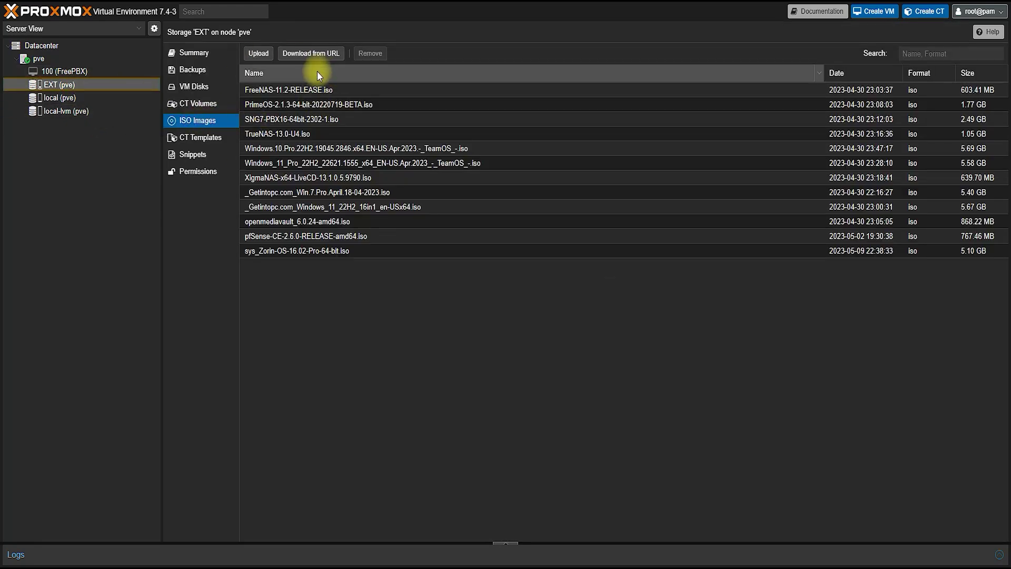
click(310, 55)
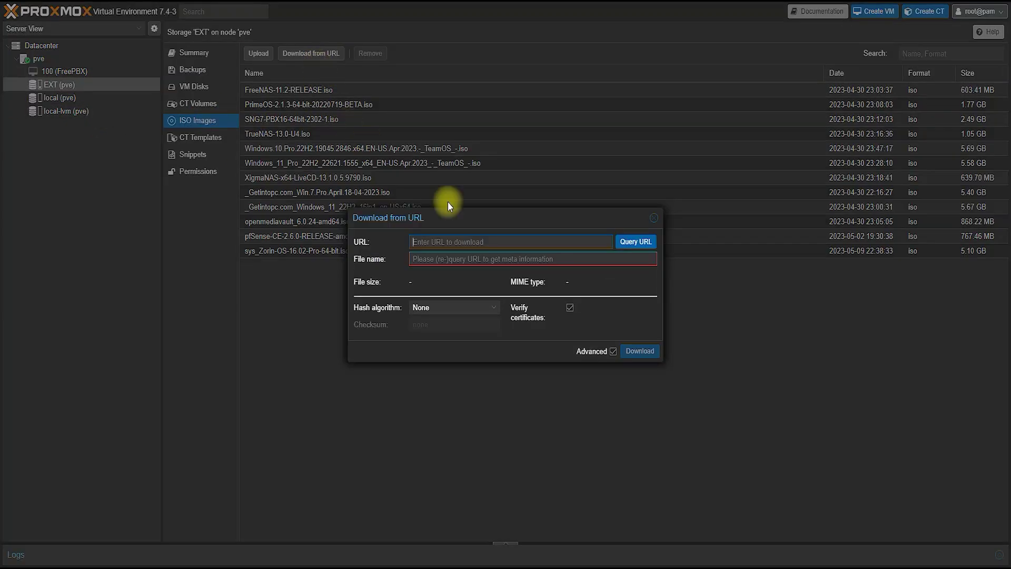
click(653, 217)
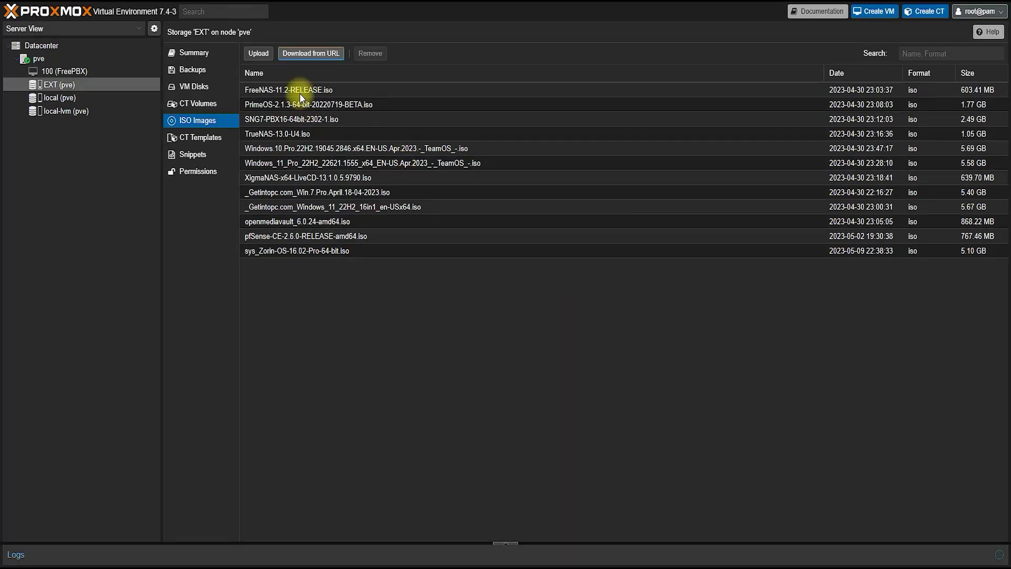
Dismiss the Upload form unused and launch the Create: Virtual Machine wizard for VM 101.
click(258, 54)
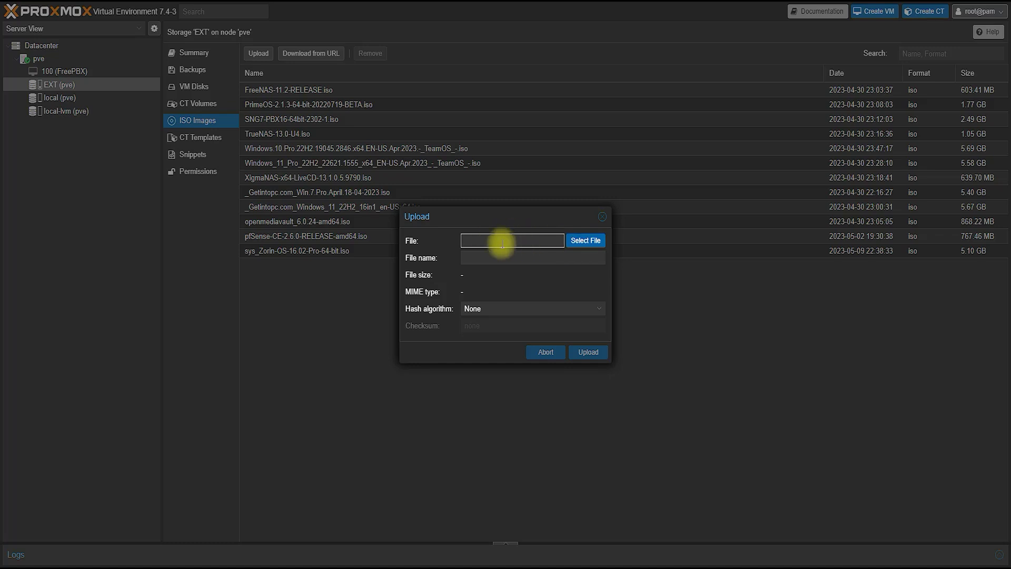
click(603, 217)
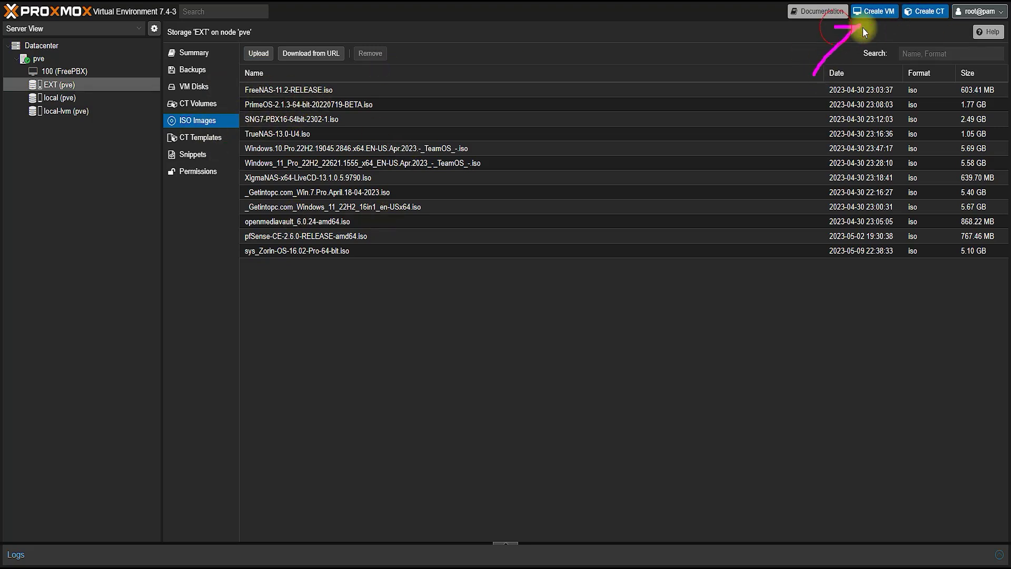
click(875, 12)
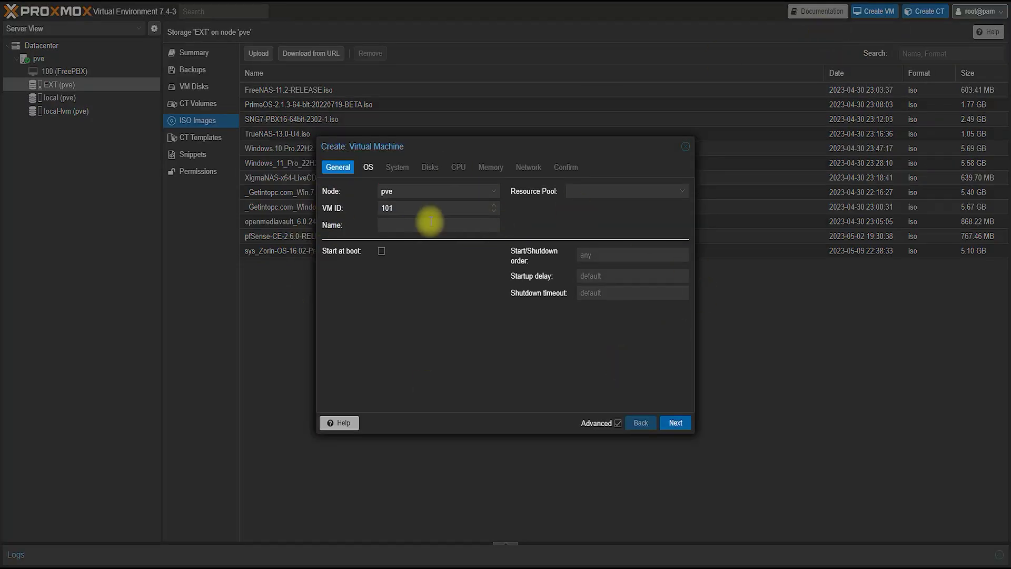
Name the new VM 101 'FPBX' and continue to the OS step.
click(470, 224)
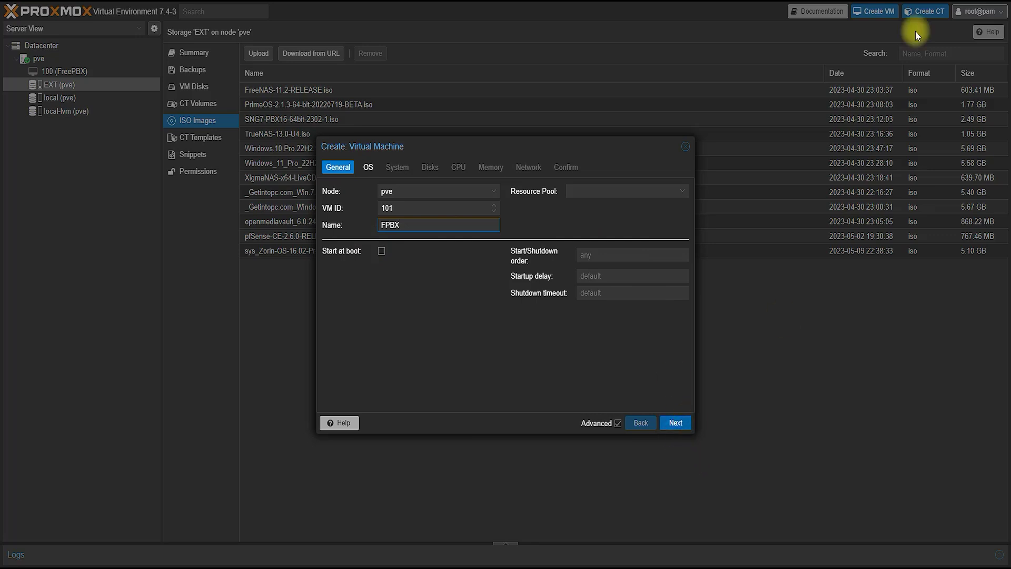
click(649, 421)
drag(687, 401, 698, 453)
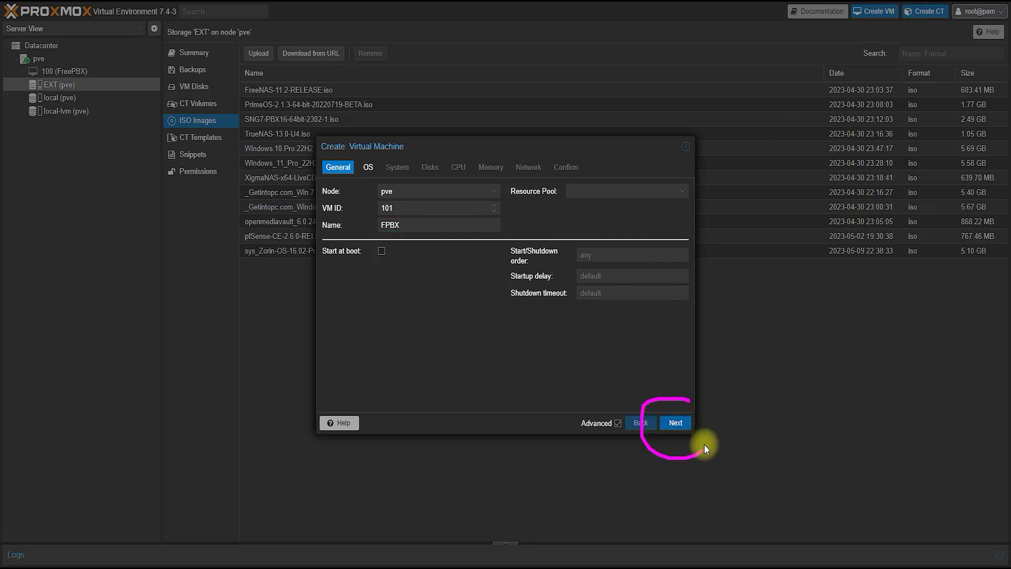
mouse_move(415, 227)
mouse_down()
mouse_move(509, 337)
mouse_move(630, 413)
mouse_up()
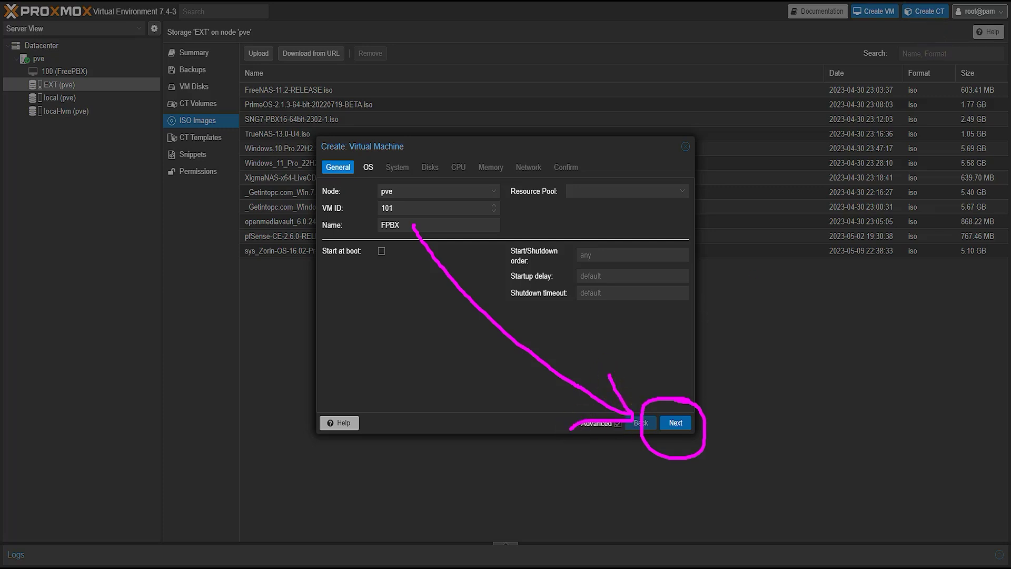
click(679, 422)
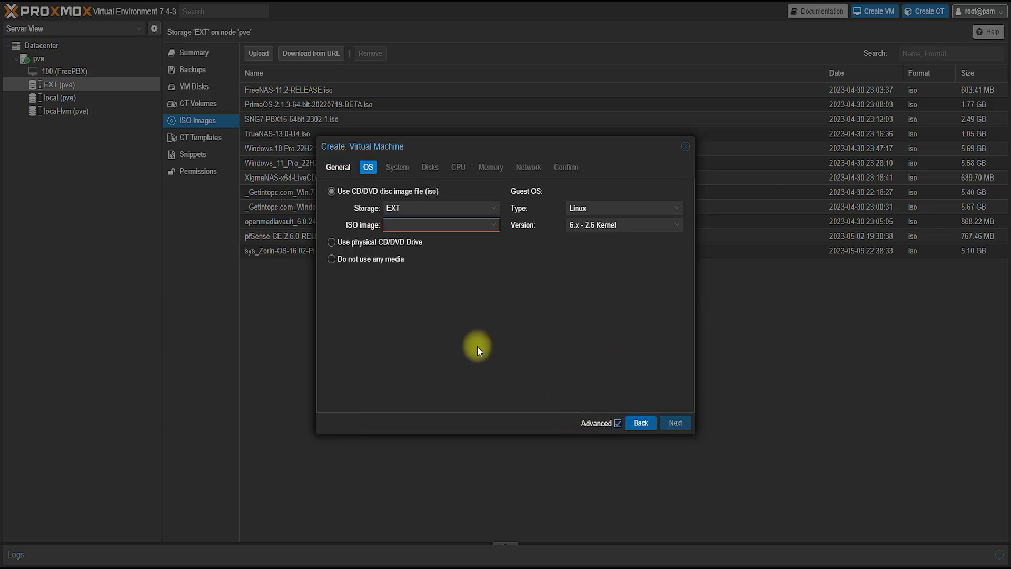
Select SNG7-PBX16-64bit-2302-1.iso from EXT as the ISO image and continue to System.
click(491, 230)
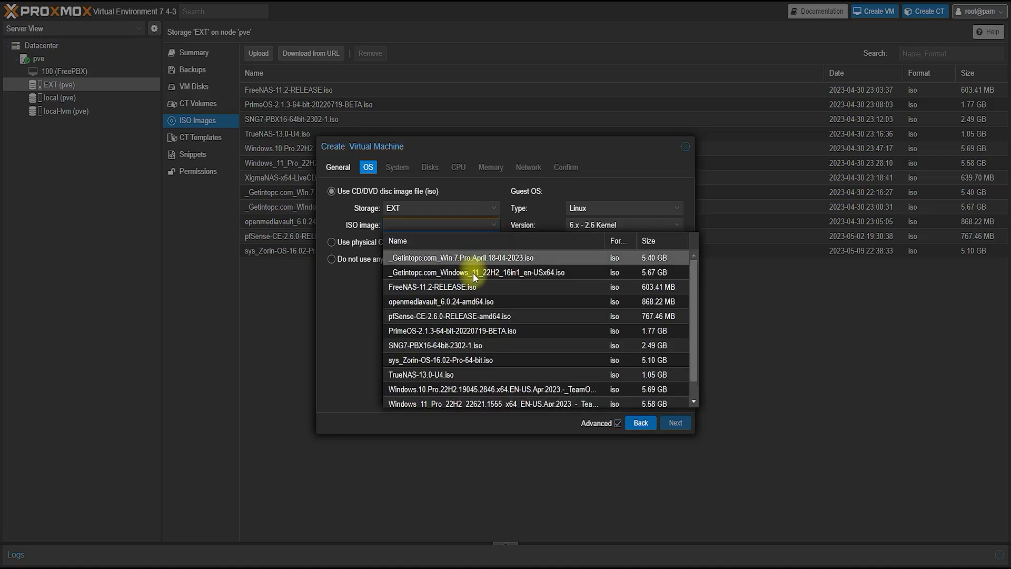
click(423, 345)
click(446, 265)
mouse_move(450, 237)
mouse_down()
mouse_move(569, 368)
mouse_move(645, 416)
mouse_up()
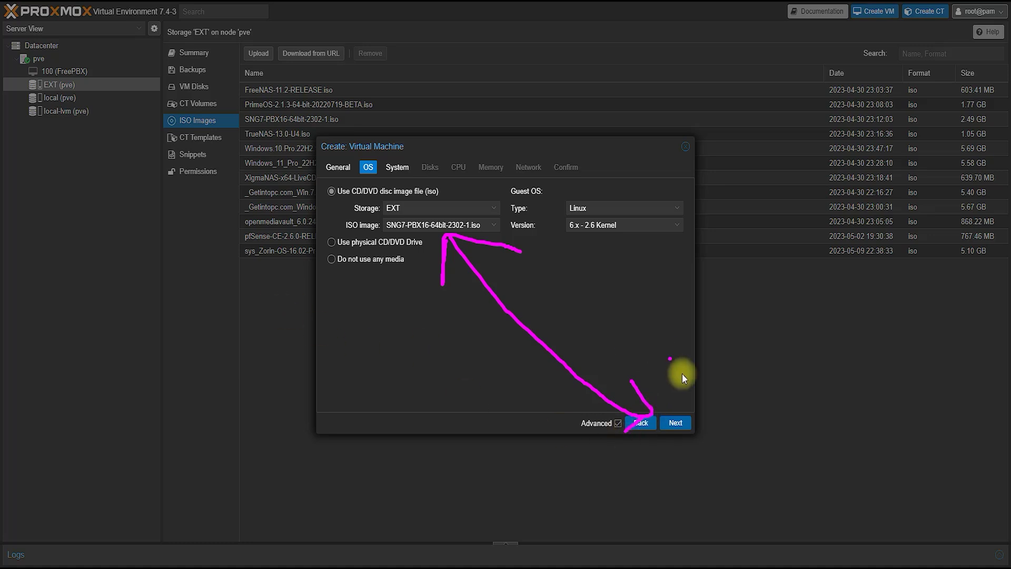
key(Escape)
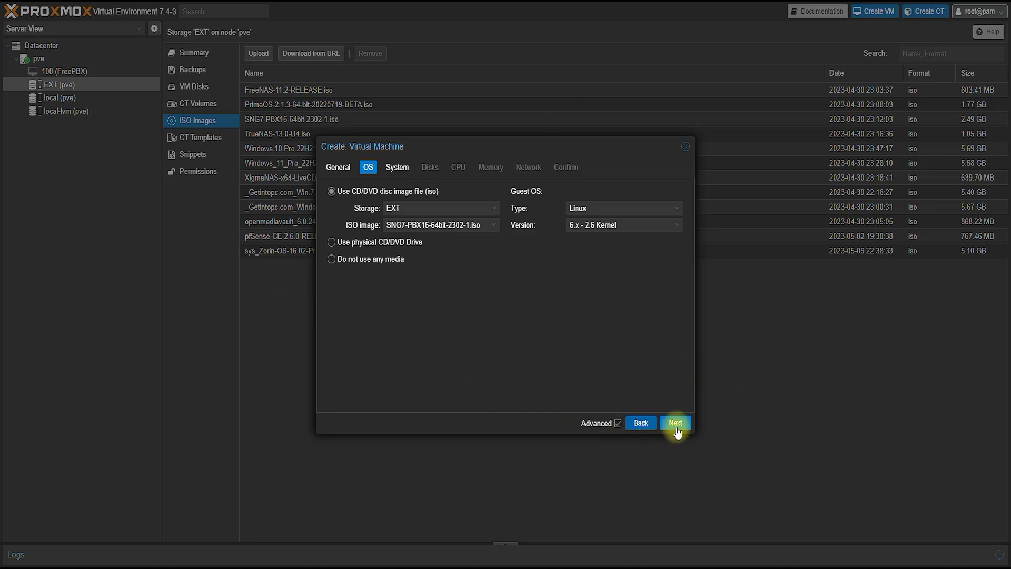
click(675, 422)
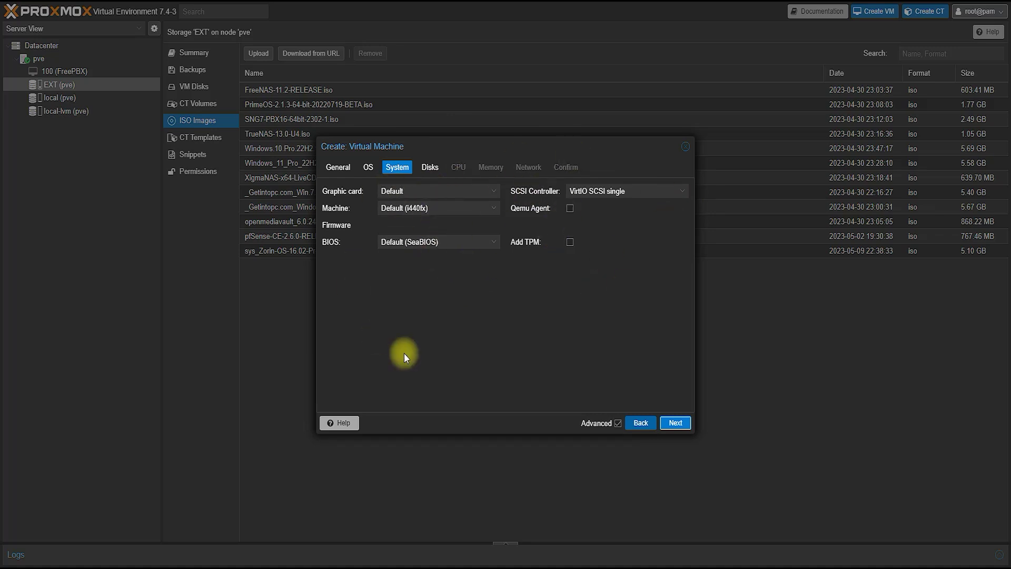
Put the 32 GiB VM disk on local-lvm storage, briefly trying EXT before switching back.
click(679, 423)
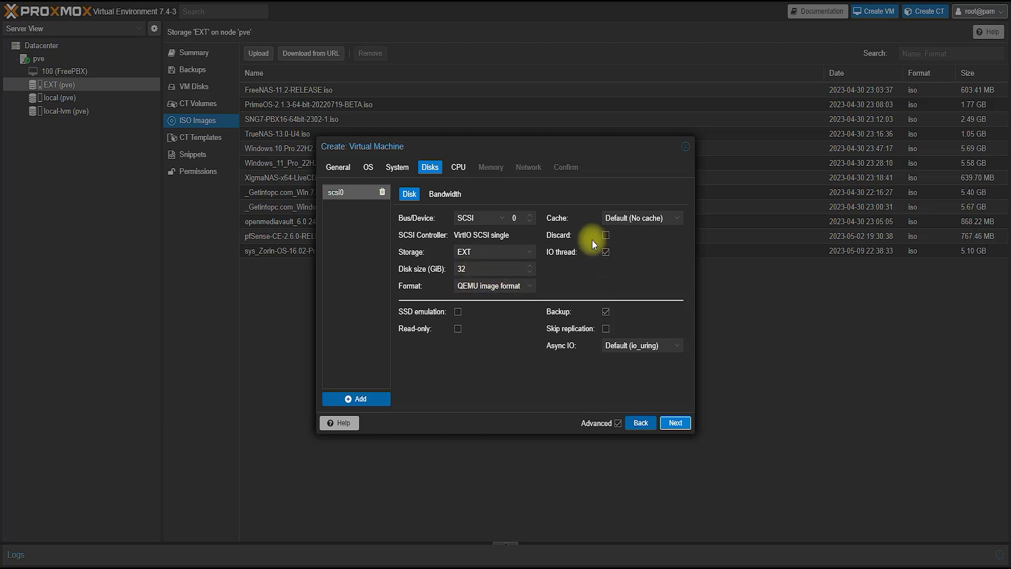
click(517, 252)
click(514, 301)
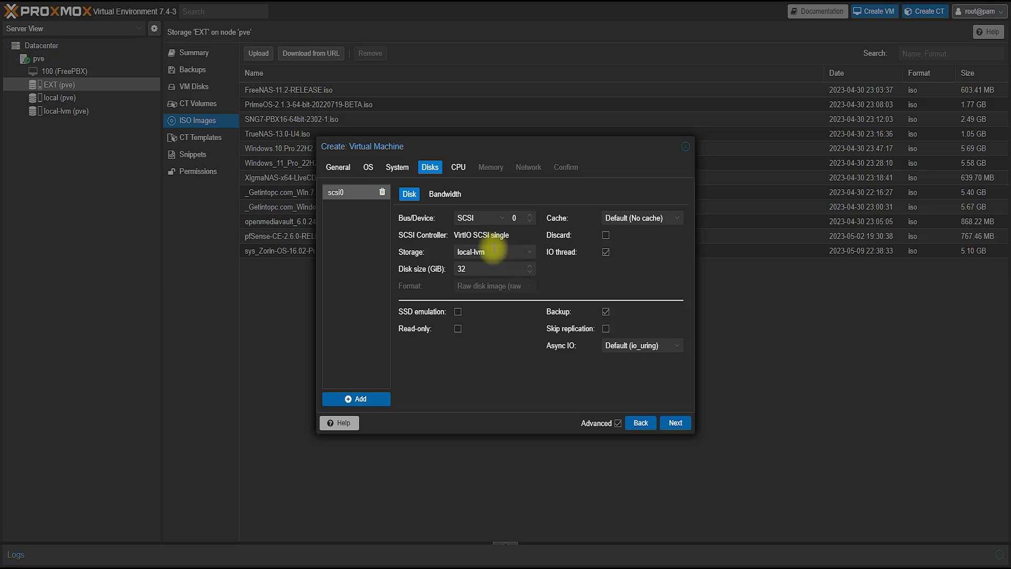
click(520, 253)
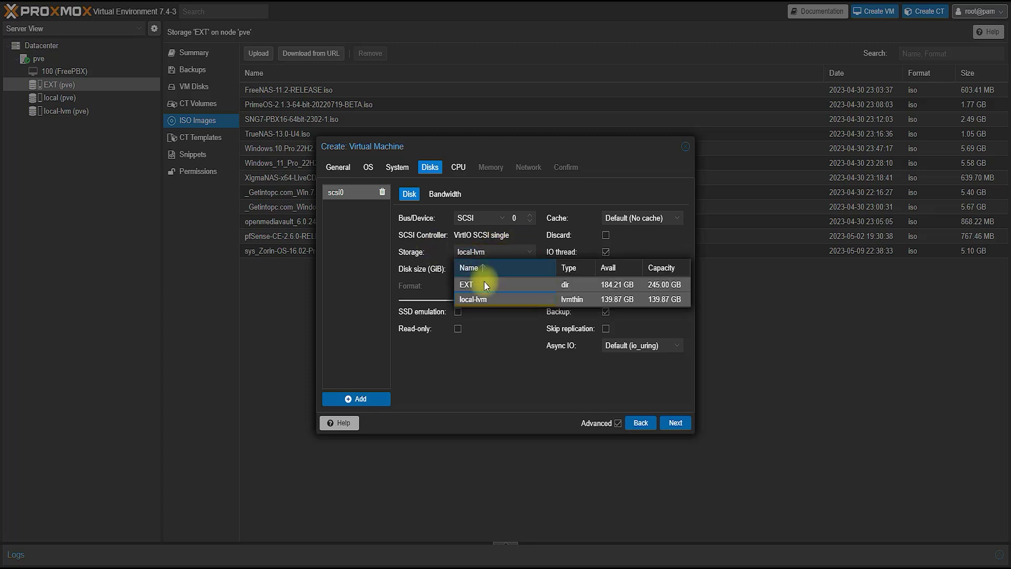
click(484, 284)
click(509, 250)
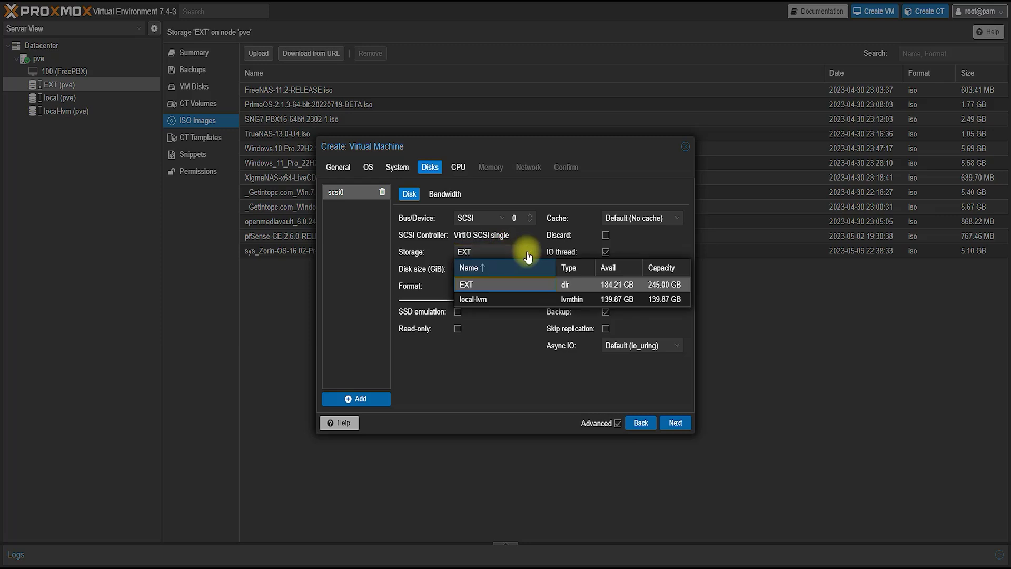
click(501, 294)
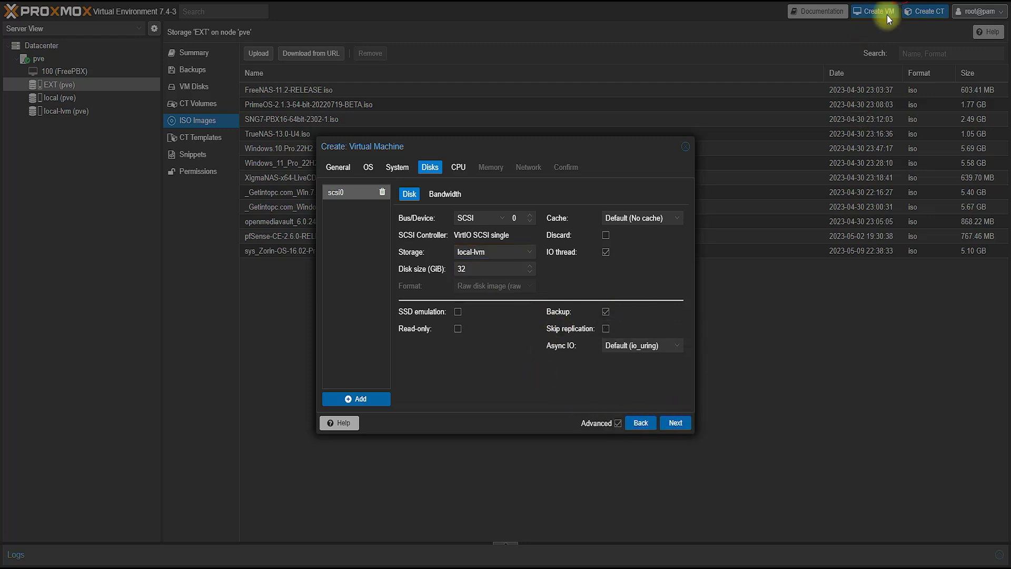
mouse_move(485, 283)
mouse_down()
mouse_move(543, 267)
mouse_move(441, 256)
mouse_up()
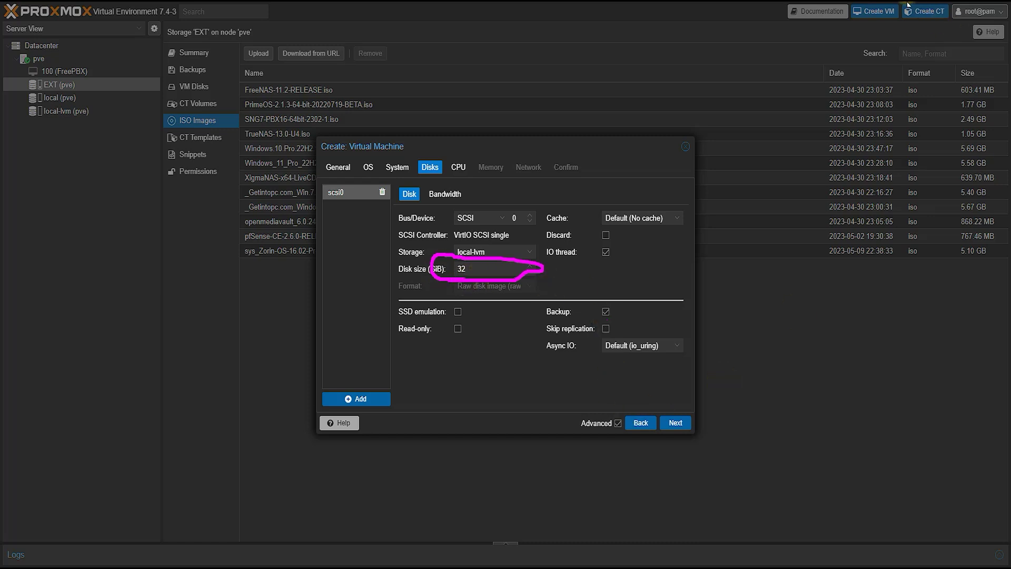
click(676, 424)
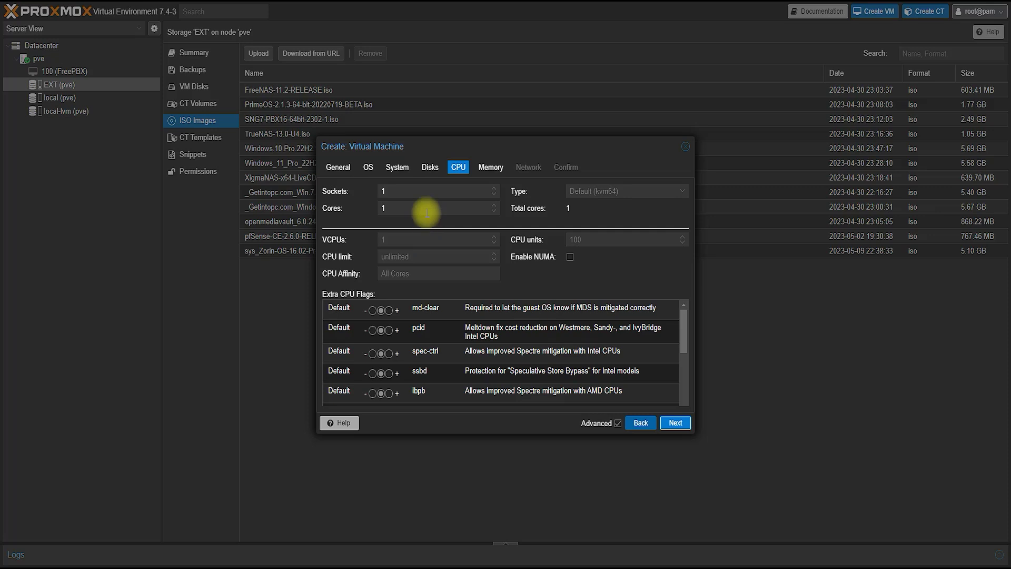
Raise CPU cores from 1 to 2 and replace the 2048 MiB memory with 4048 MiB.
click(493, 205)
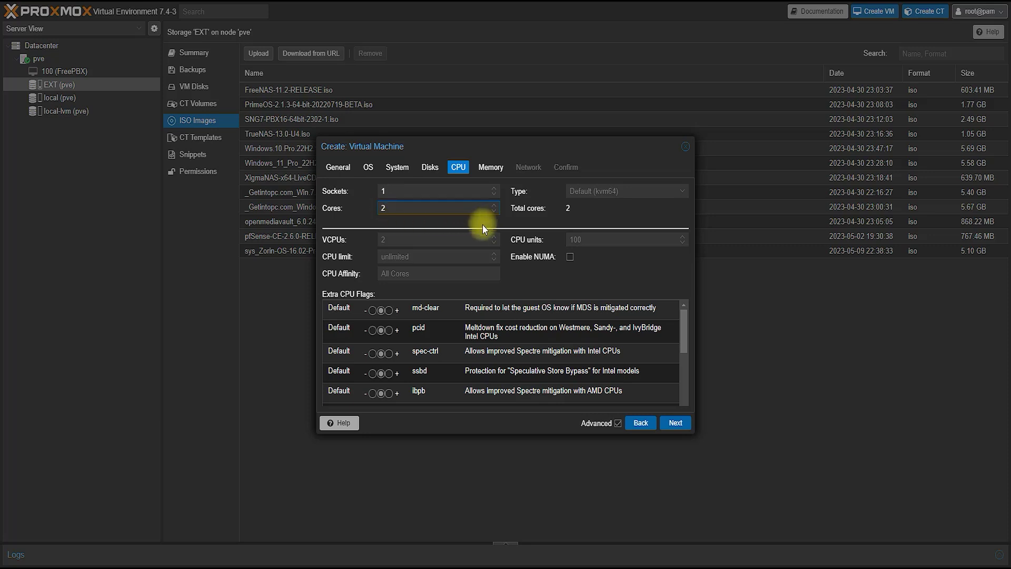
click(678, 424)
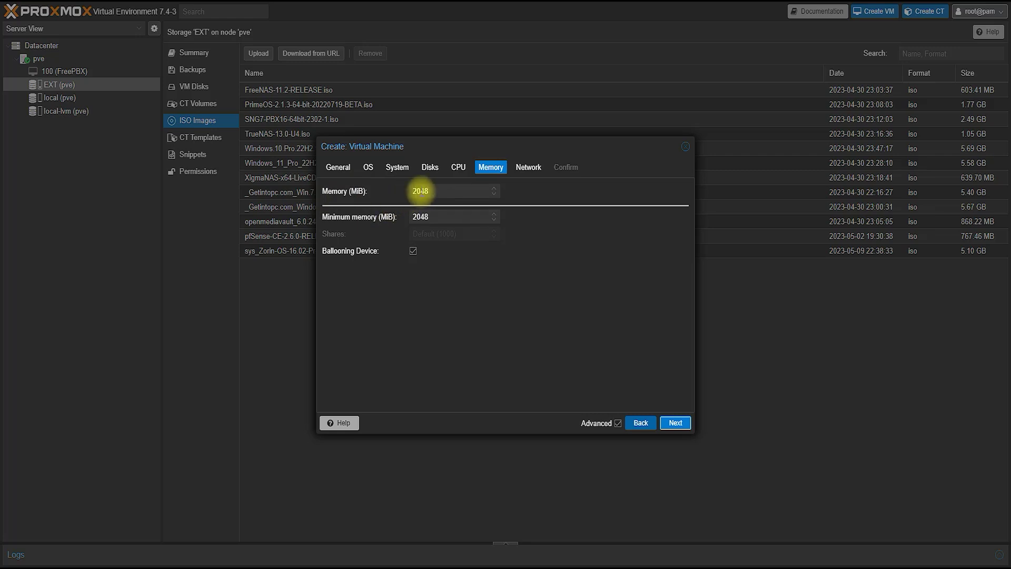
double_click(420, 191)
text(4048)
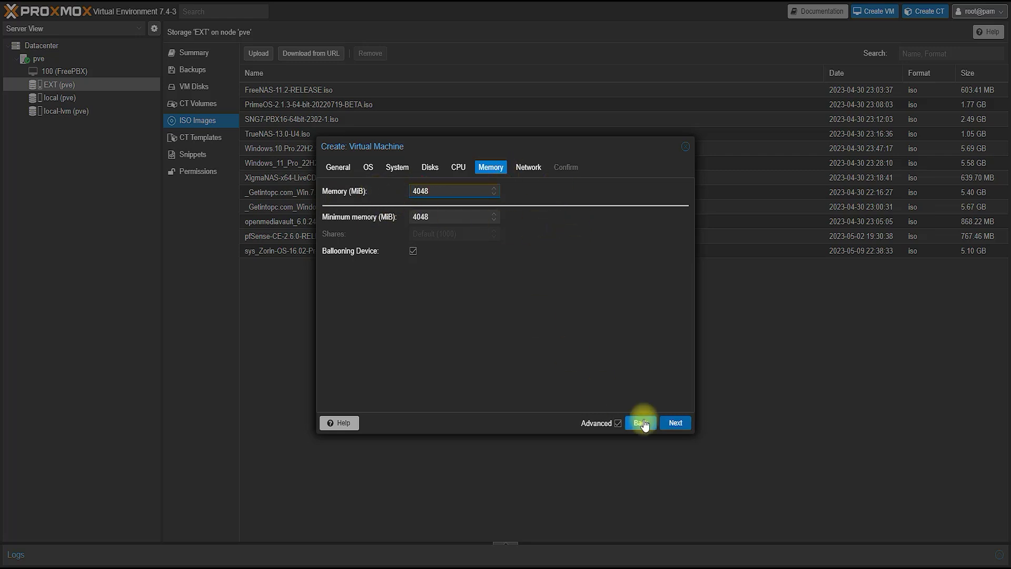
click(674, 423)
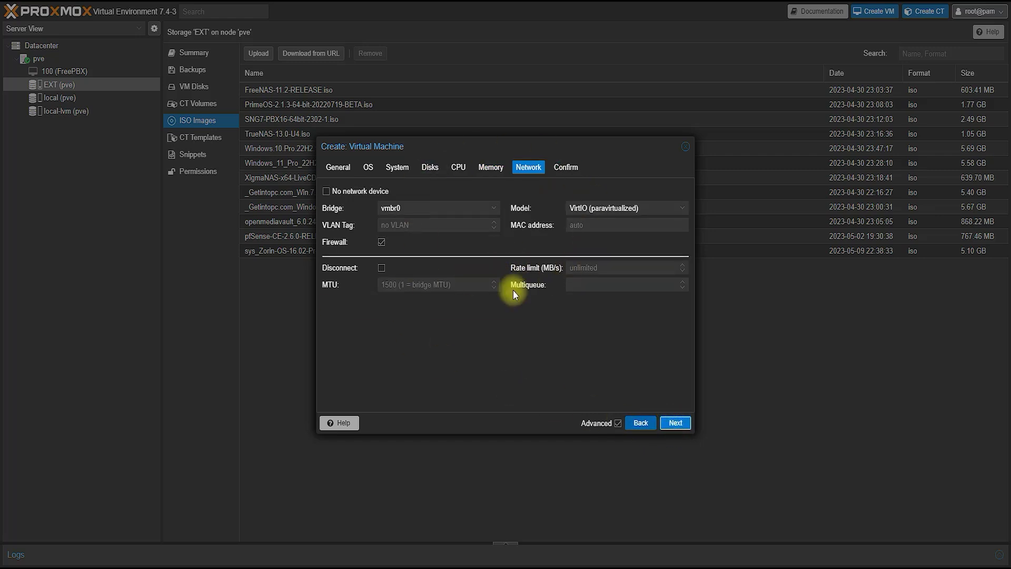
Review the summary and create VM 101 'FPBX' with start after created enabled.
click(676, 424)
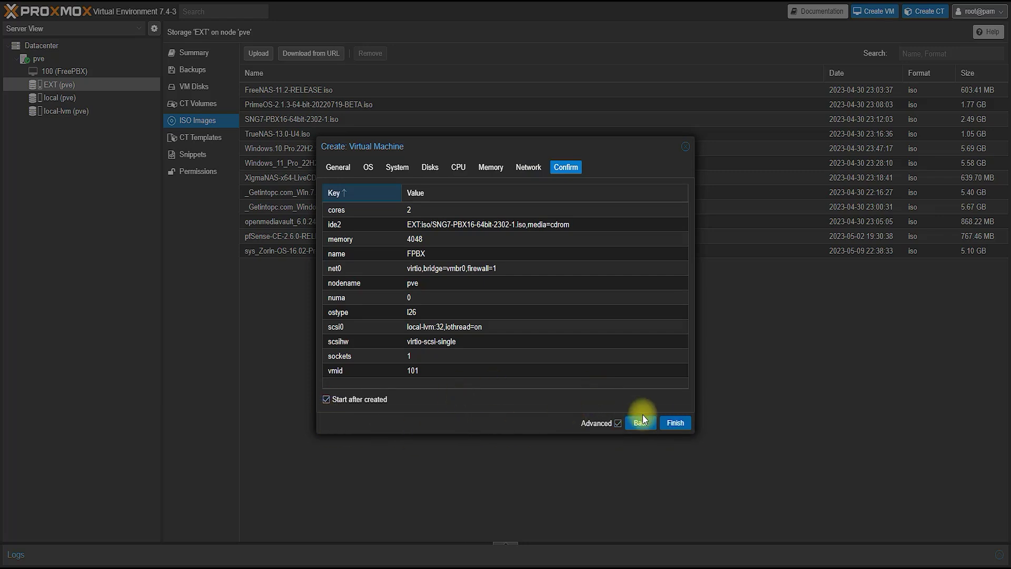
click(675, 422)
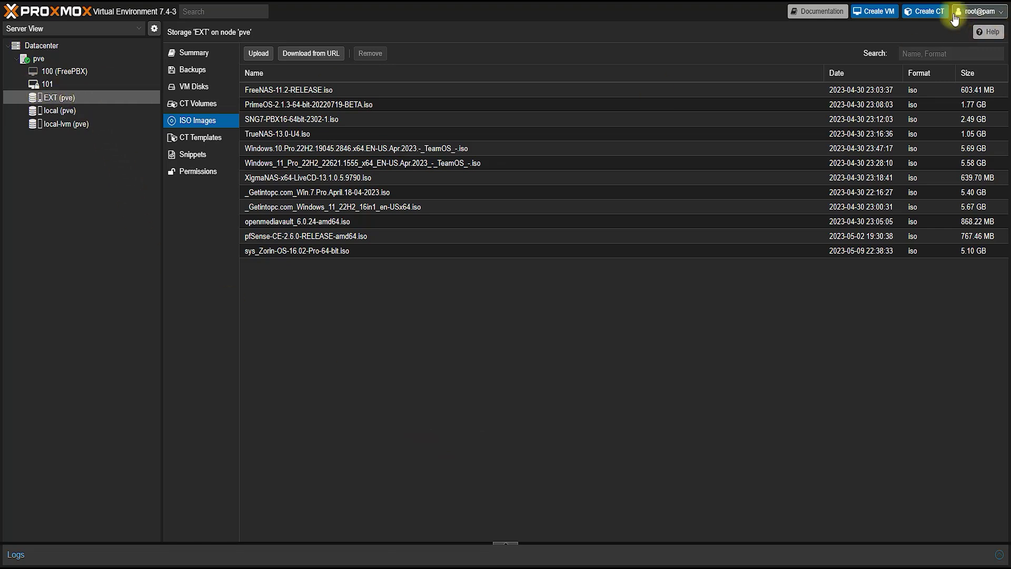
drag(64, 89, 140, 150)
drag(70, 122, 67, 100)
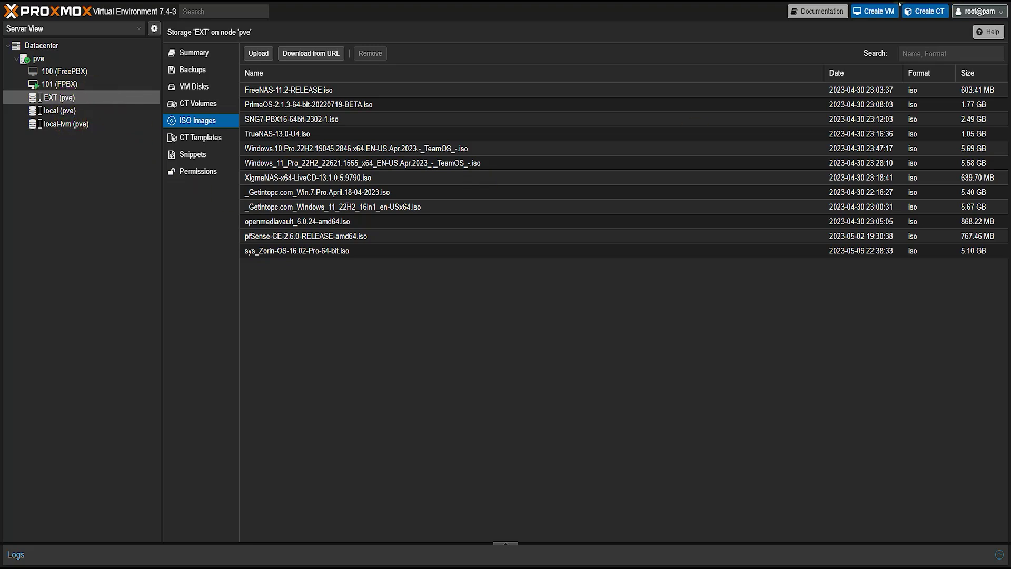
In VM 101's console, choose Recommended Asterisk 18, Graphical Installation - Output to VGA, then FreePBX Standard.
click(75, 83)
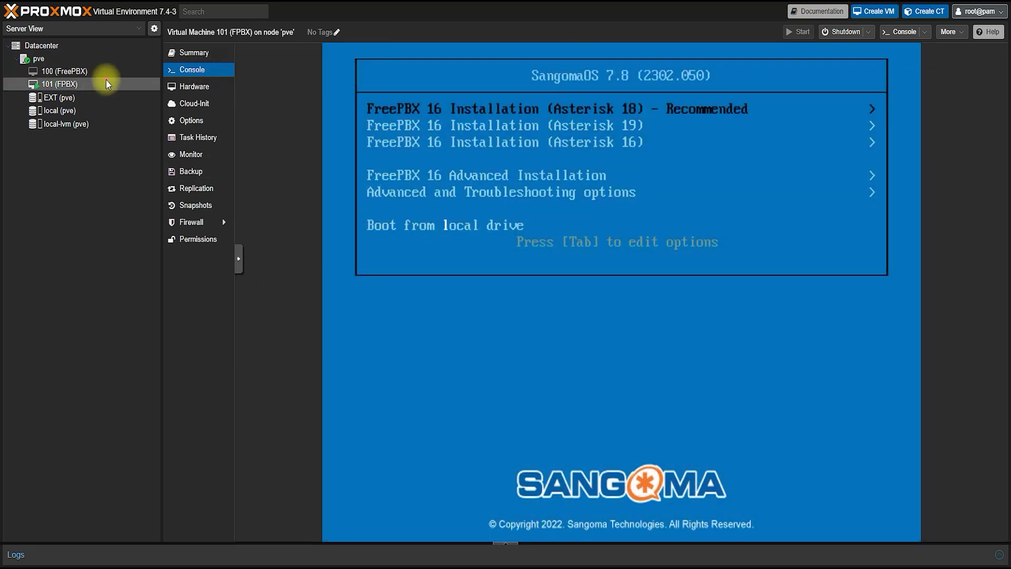
drag(140, 82, 160, 69)
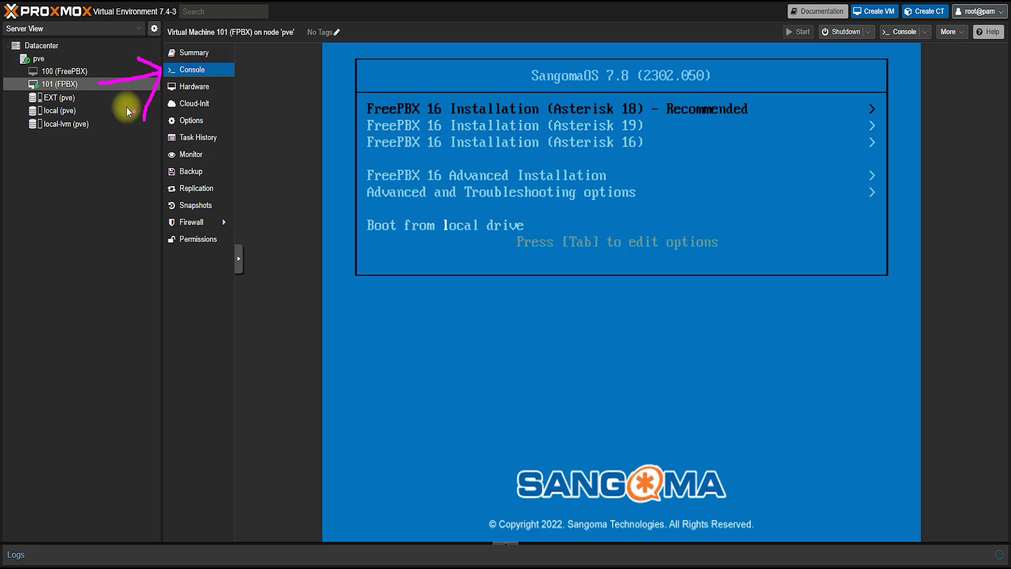
mouse_move(732, 85)
mouse_down()
mouse_move(653, 68)
mouse_move(367, 315)
mouse_move(693, 90)
mouse_move(590, 79)
mouse_up()
key(Escape)
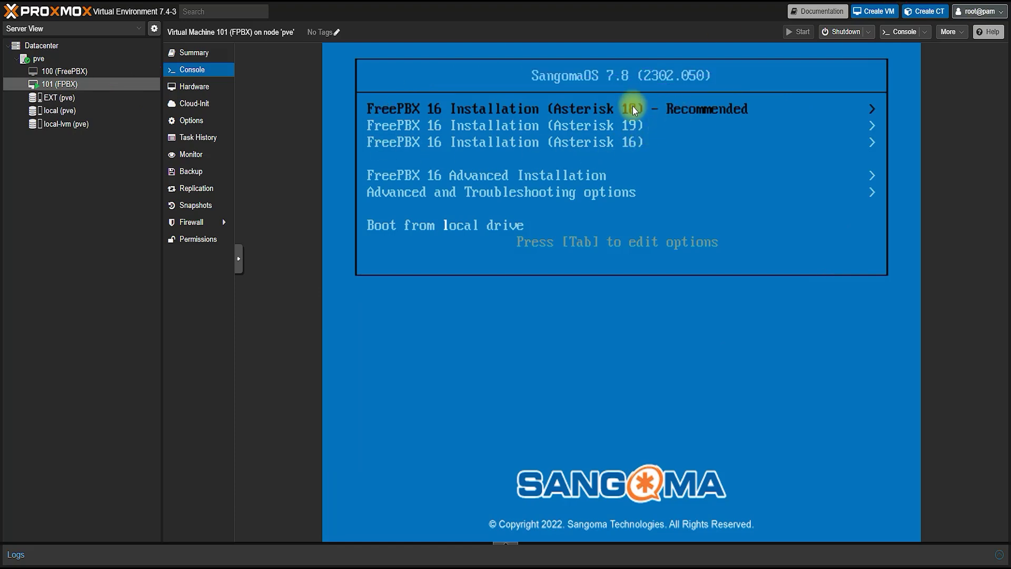
key(Return)
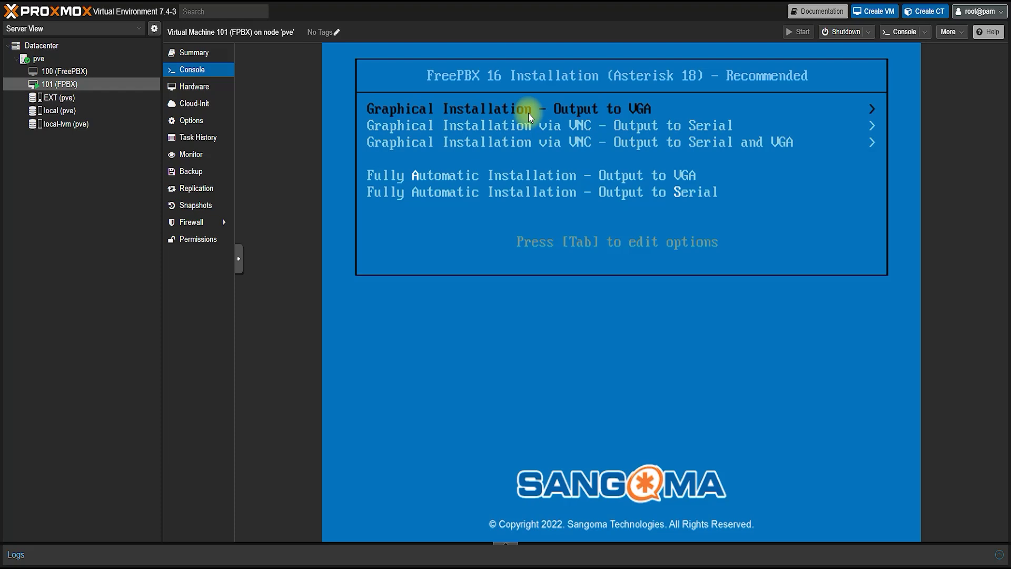
key(Return)
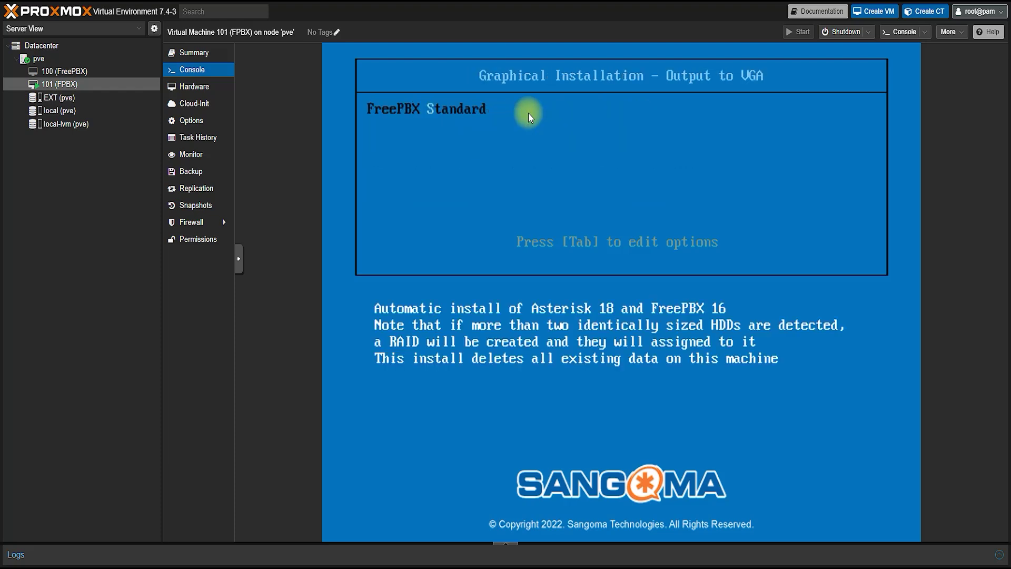
key(Return)
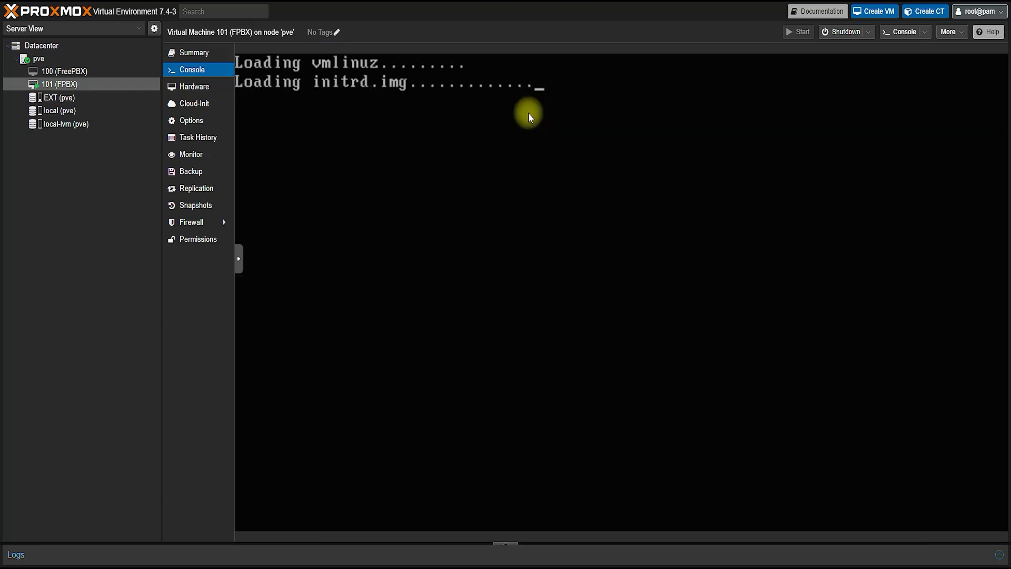
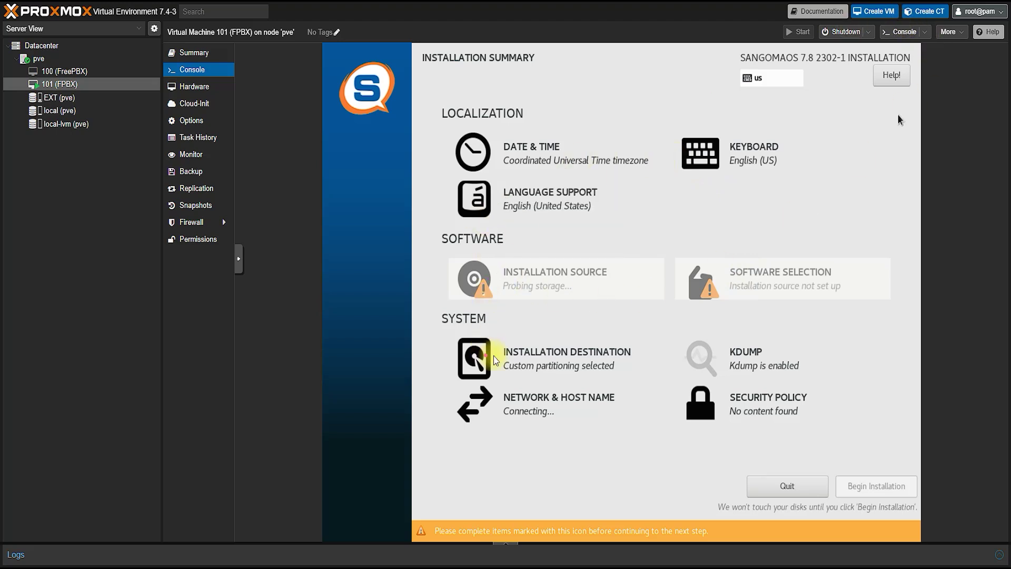
Go from the SangomaOS installer summary into the Network & Host Name settings.
mouse_move(439, 435)
mouse_down()
mouse_move(501, 441)
mouse_move(647, 415)
mouse_move(607, 388)
mouse_move(460, 387)
mouse_move(437, 409)
mouse_move(433, 438)
mouse_move(458, 440)
mouse_up()
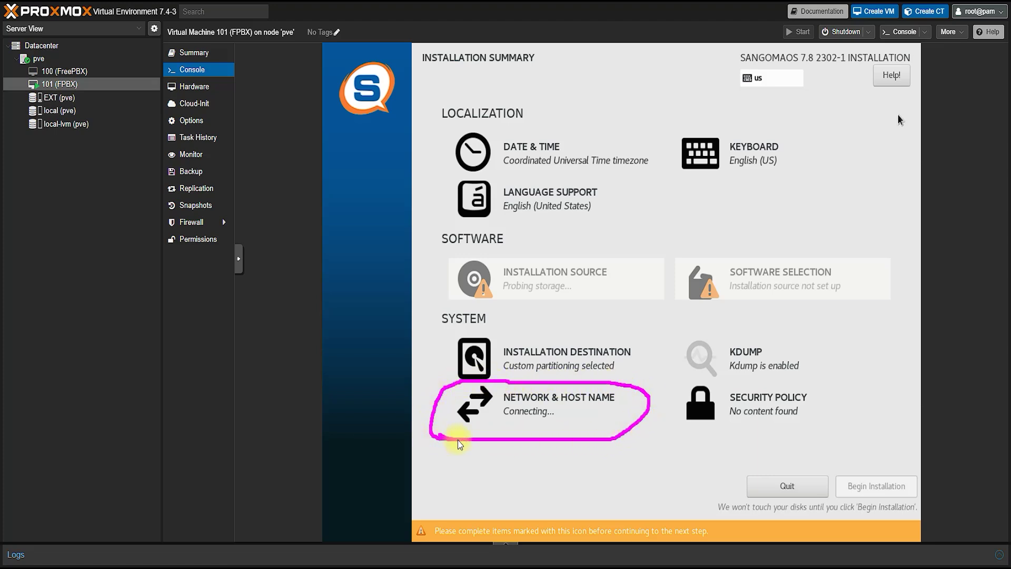
key(Escape)
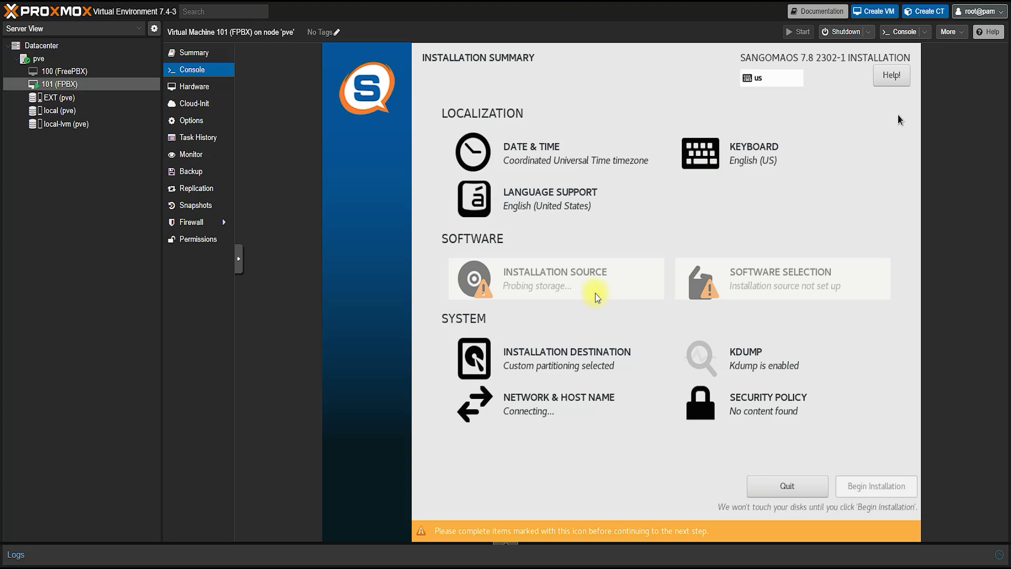
click(529, 416)
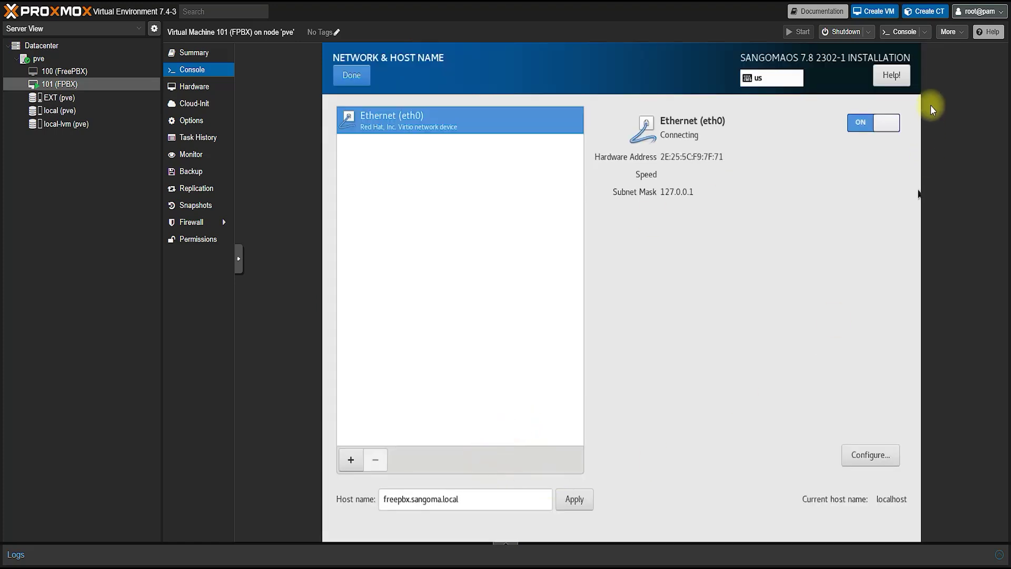
Turn eth0 off and set its IPv4 method to Manual with a new address row.
click(867, 123)
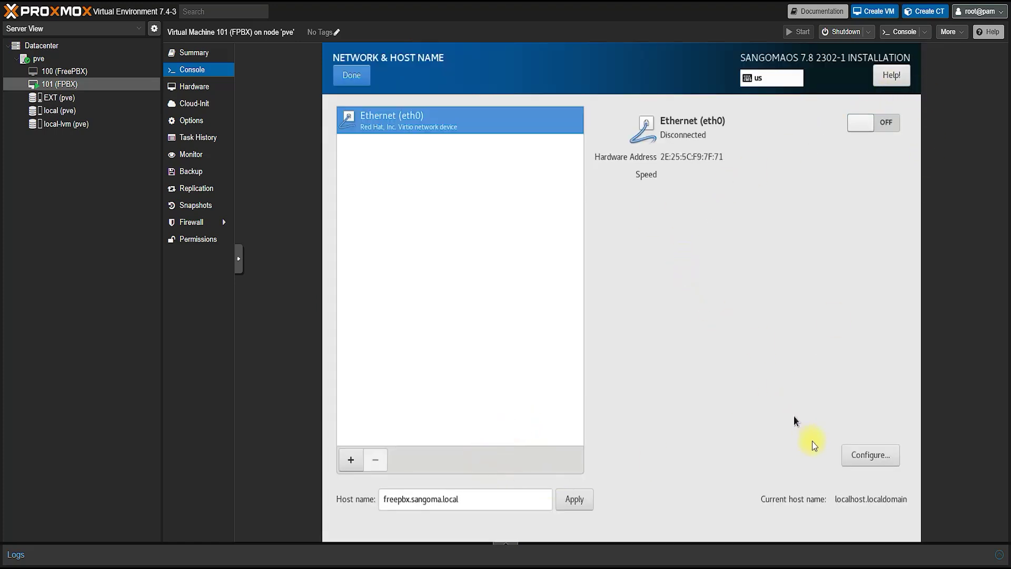
click(878, 465)
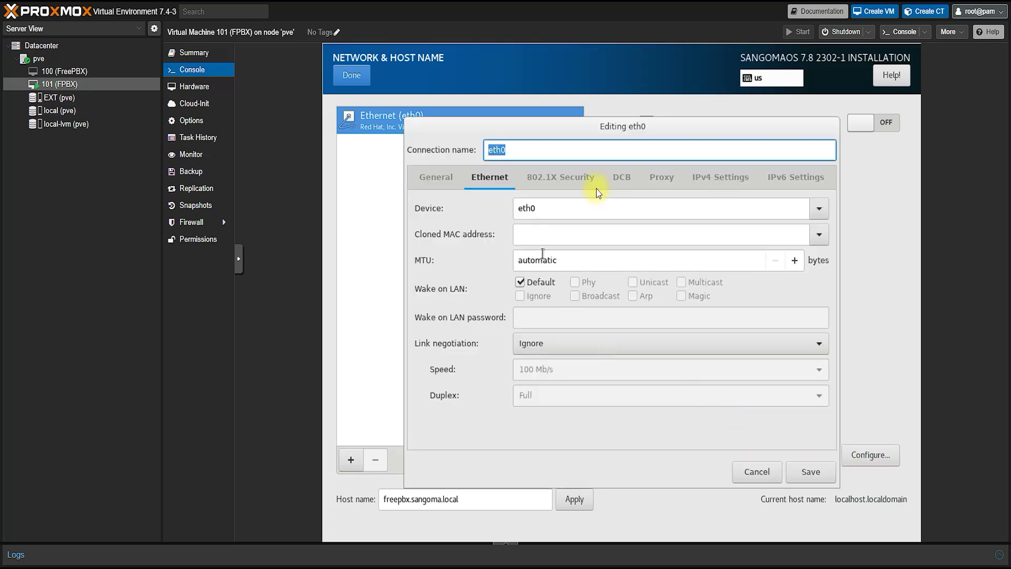
click(712, 179)
click(766, 208)
click(716, 247)
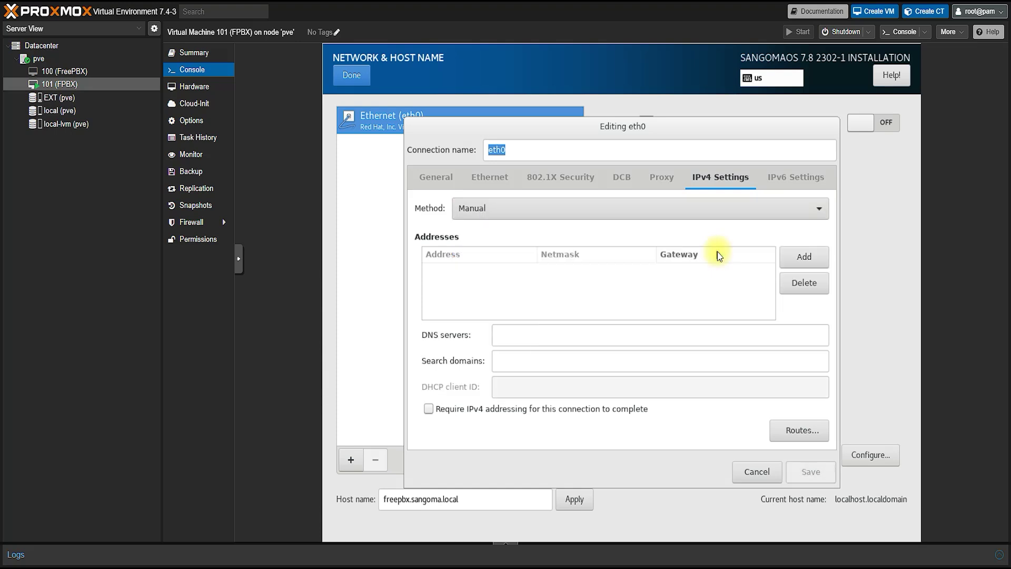
click(807, 258)
Fill the address row with an address, netmask 255.255.255.0 and gateway 192.168.100.1.
click(511, 271)
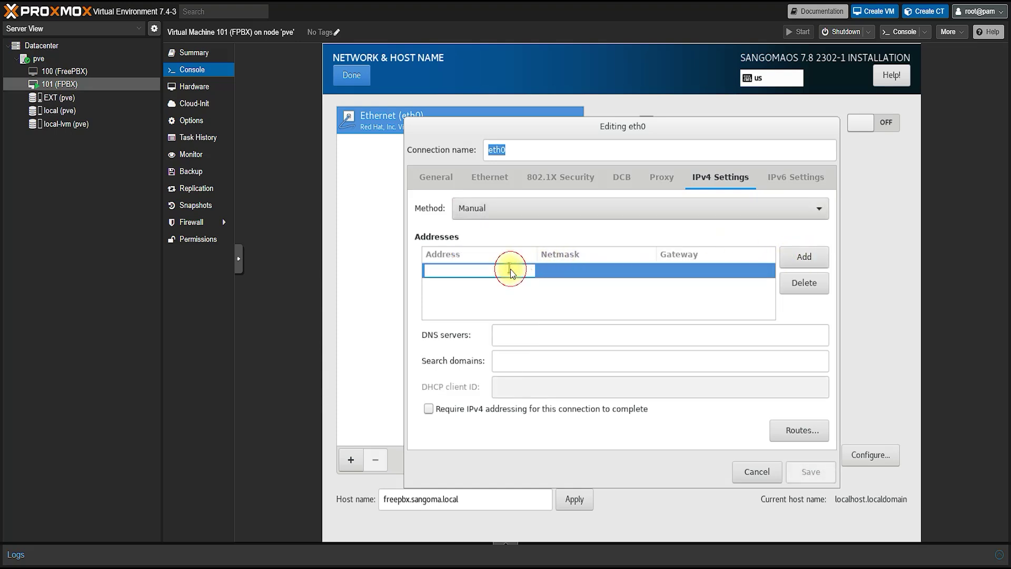
text(192.1)
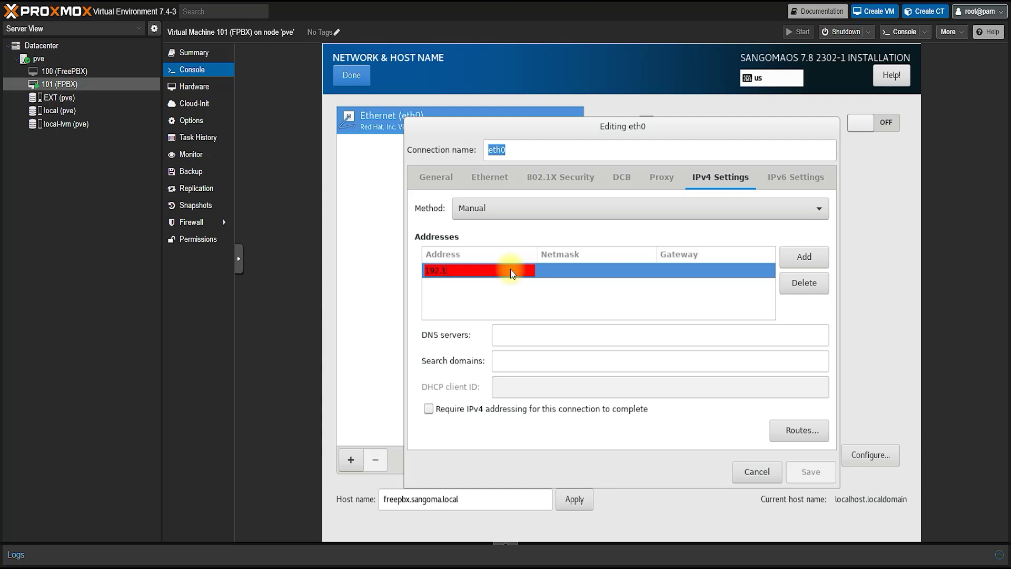
text(92.16)
text(0.171)
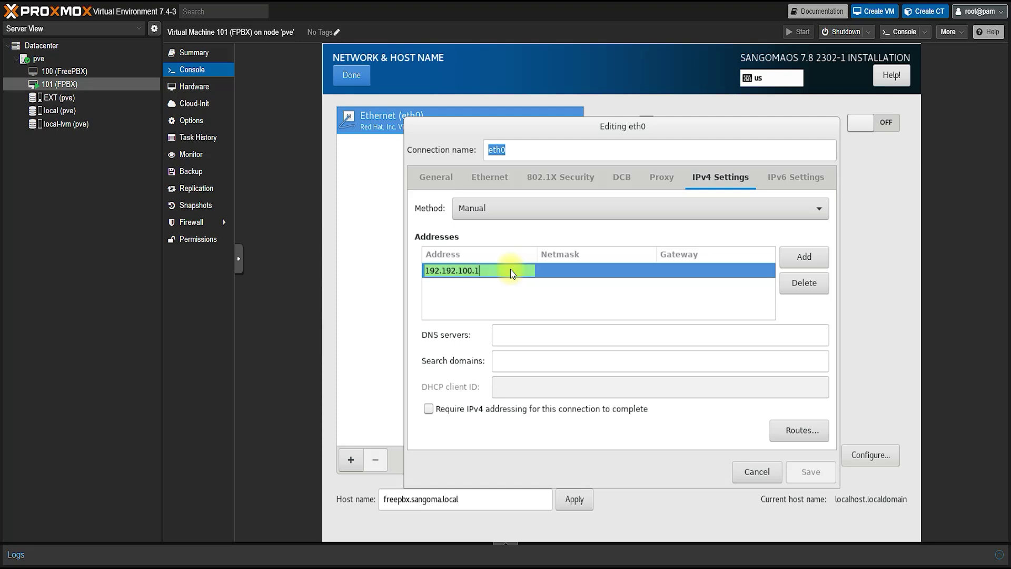
click(581, 273)
text(25)
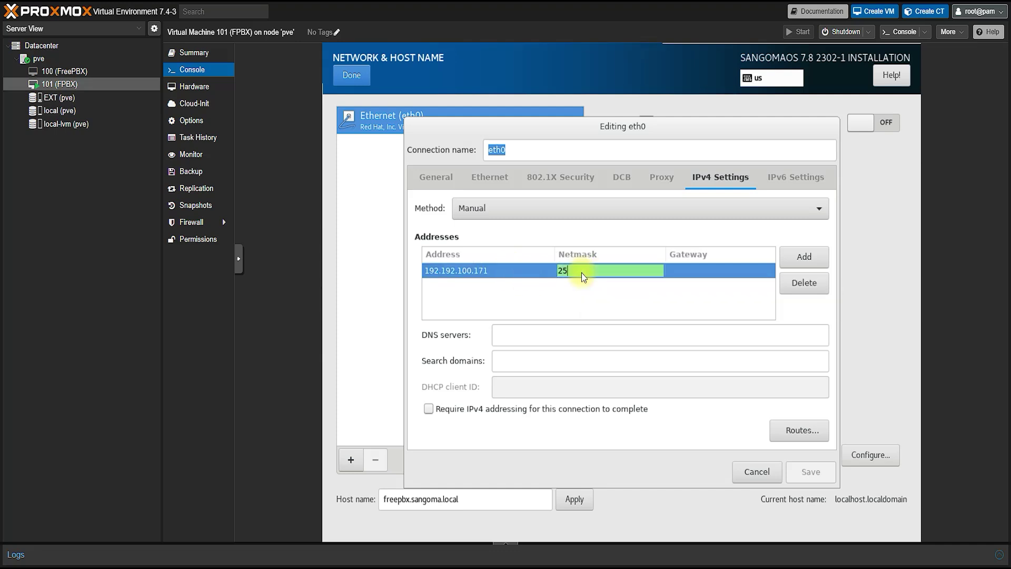
text(5.255.255.0)
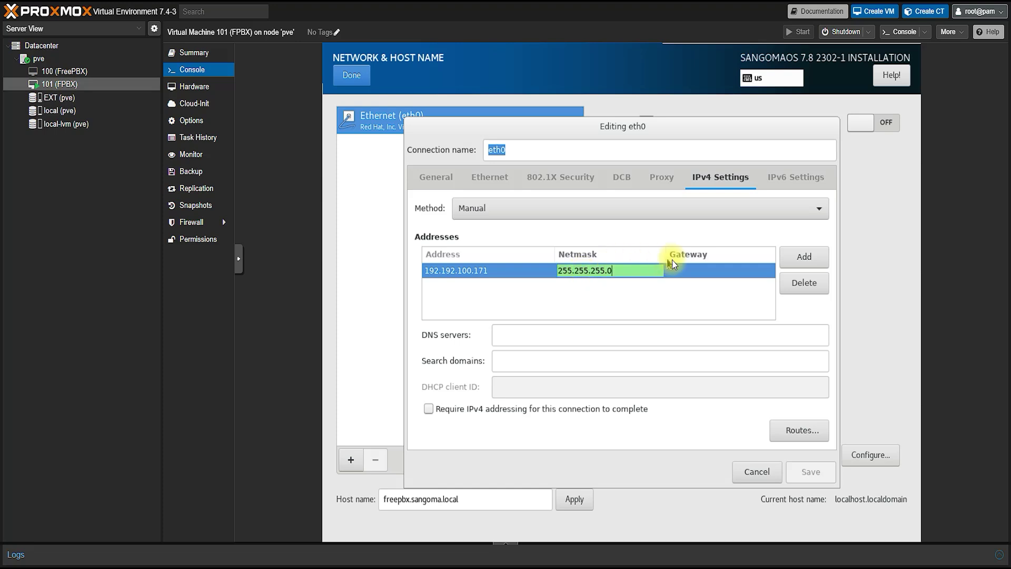
click(699, 271)
text(192.168)
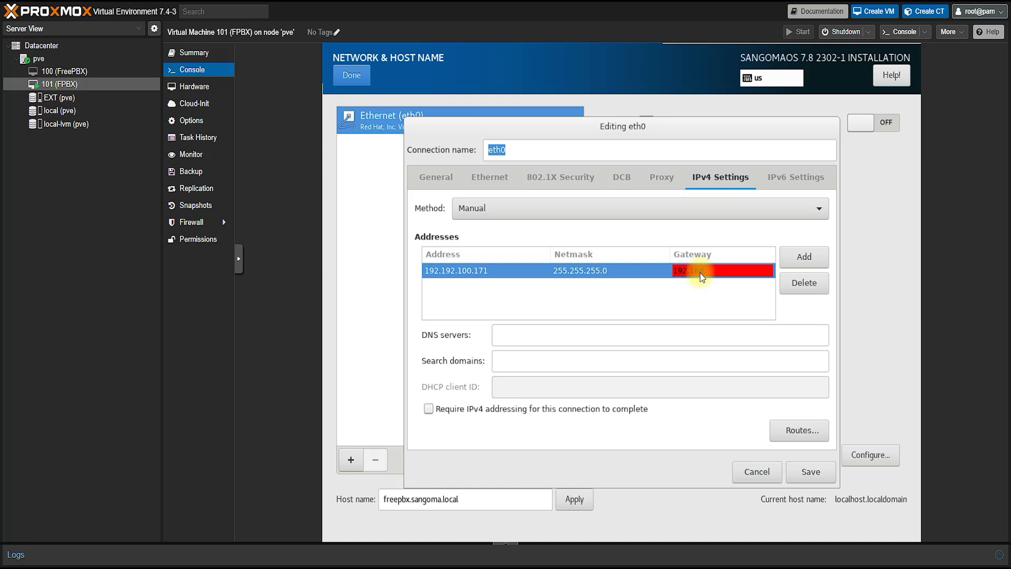
text(.100.1)
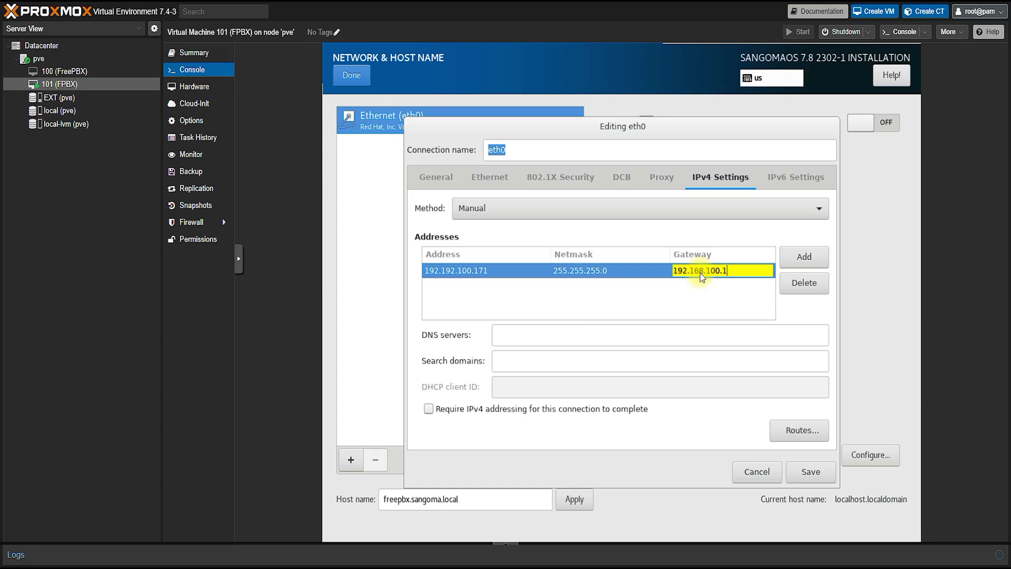
key(Return)
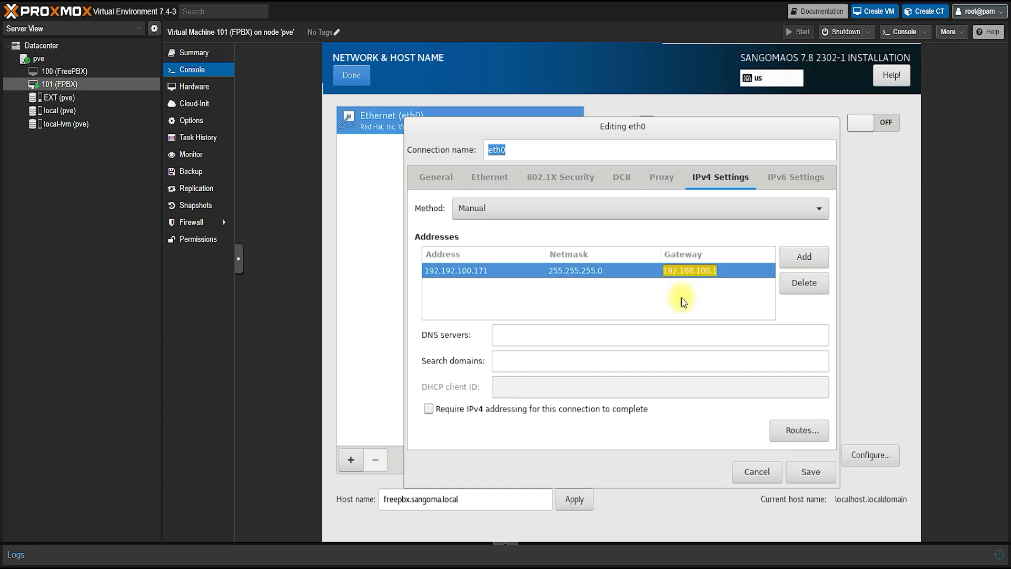
click(729, 272)
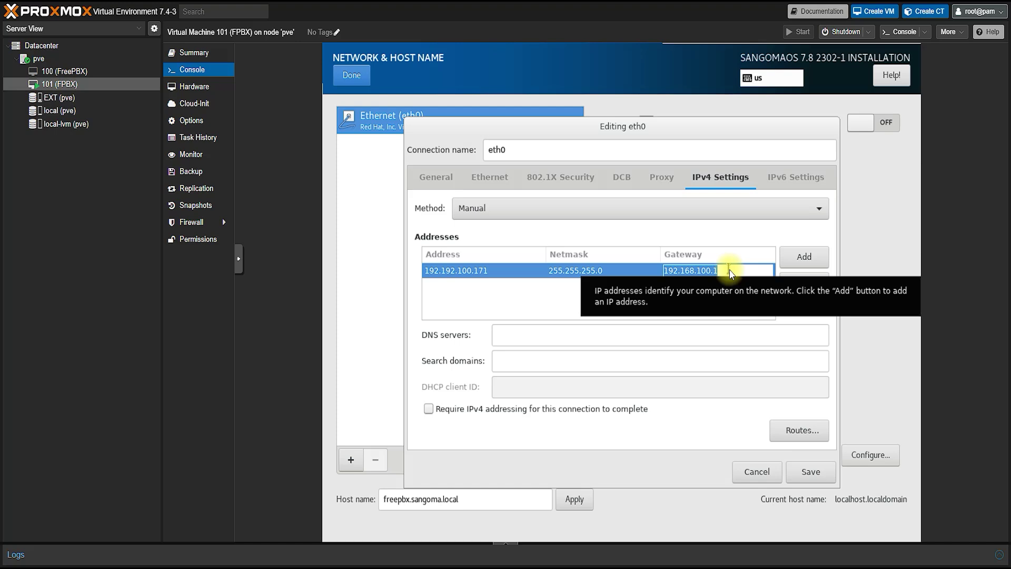
Correct the mistyped address to 192.168.100.171 and commit the address row.
click(450, 272)
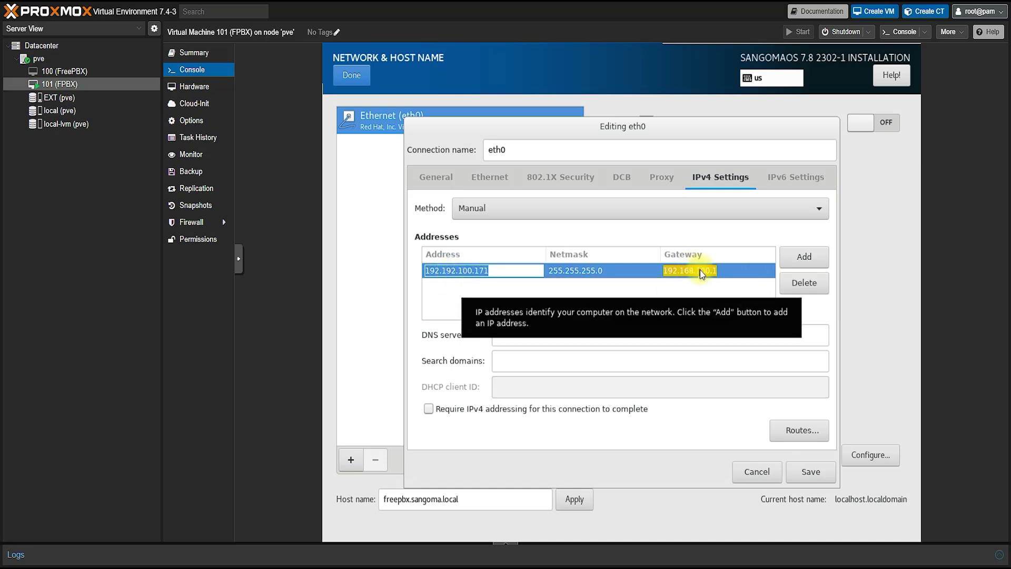
click(458, 271)
key(Left)
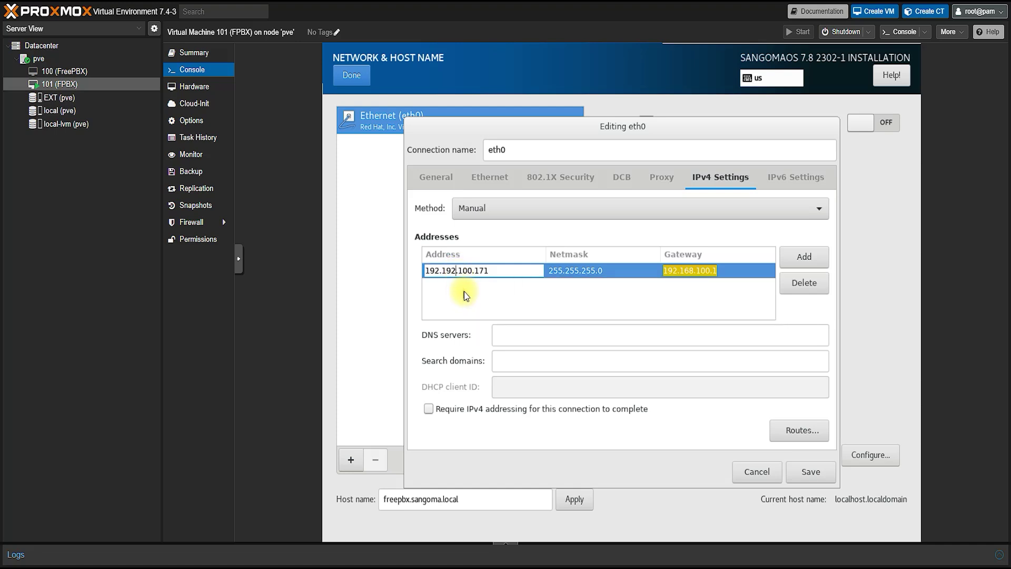
key(BackSpace)
key(BackSpace)
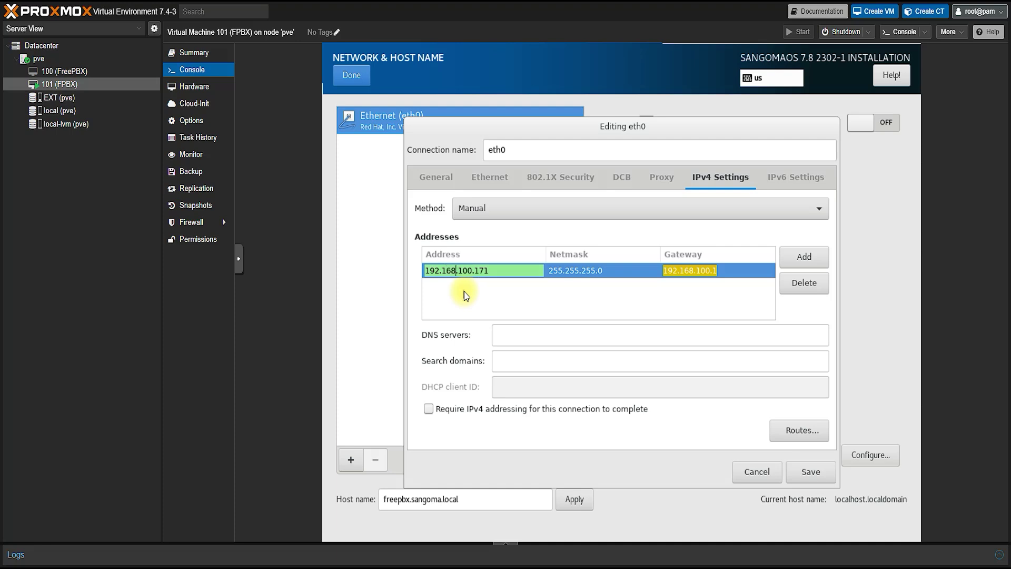
click(701, 272)
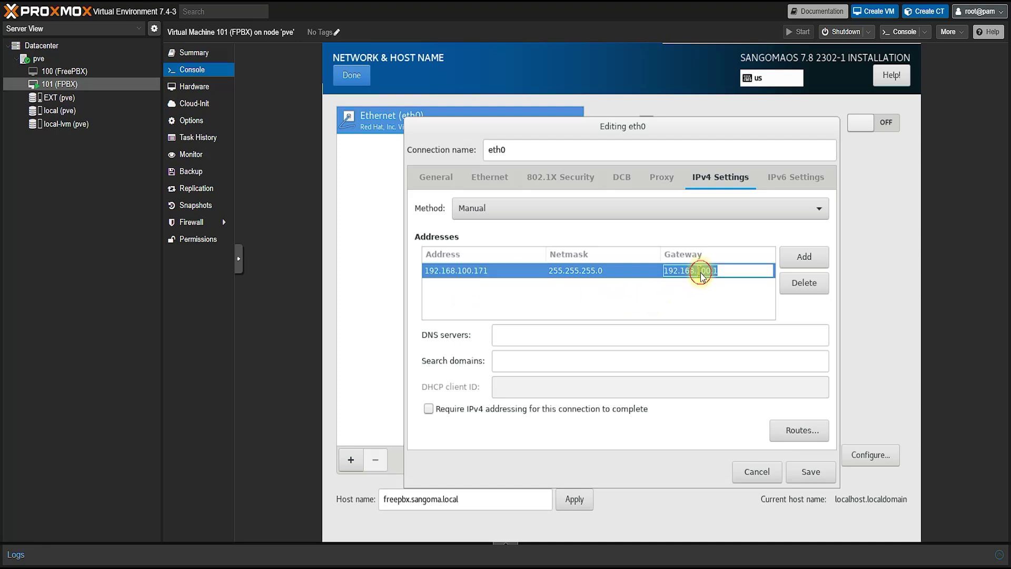
click(725, 298)
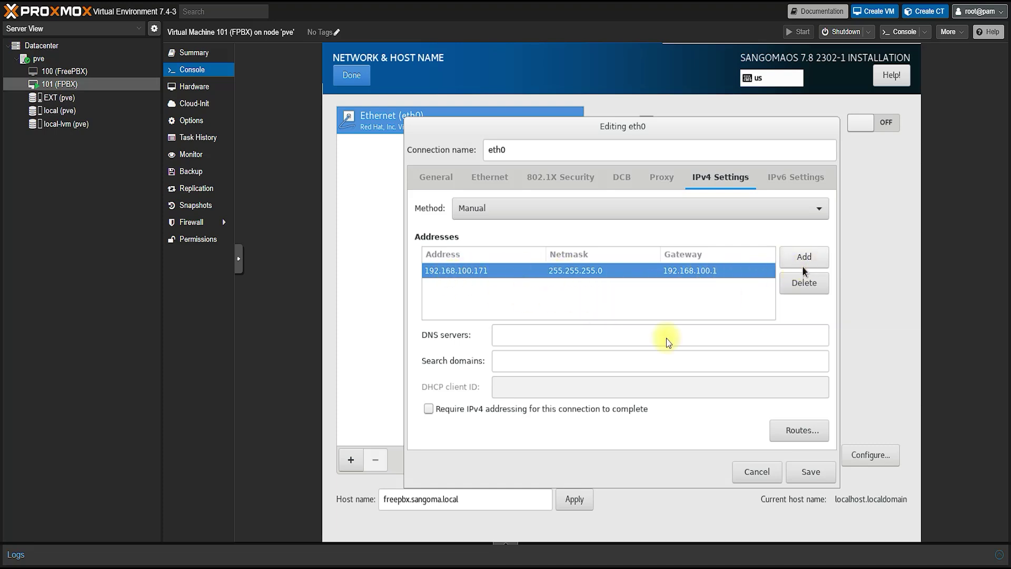
Set the DNS server to 1.1.1.1 and save the eth0 settings.
click(548, 336)
text(1.1.1.1)
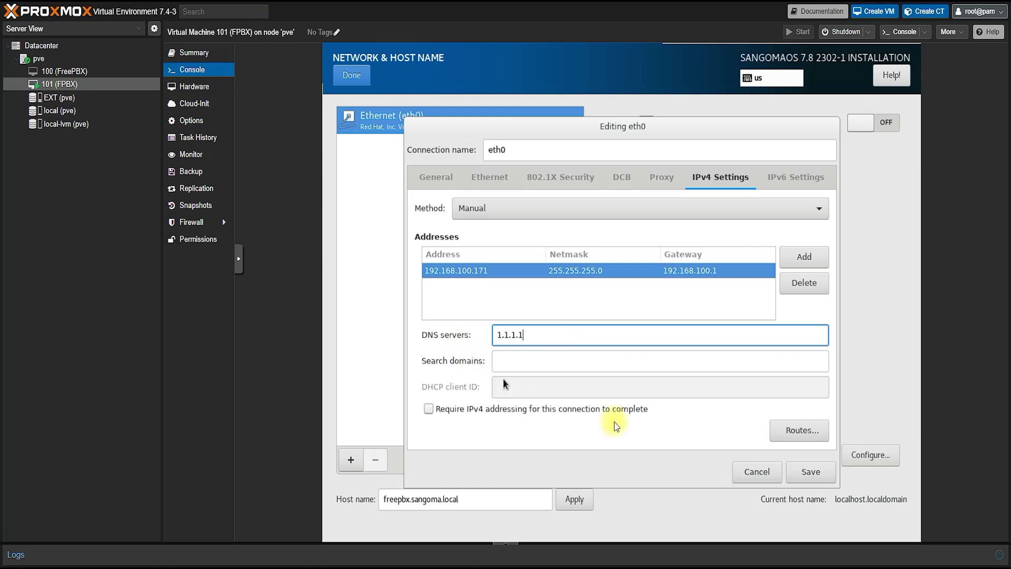
click(810, 472)
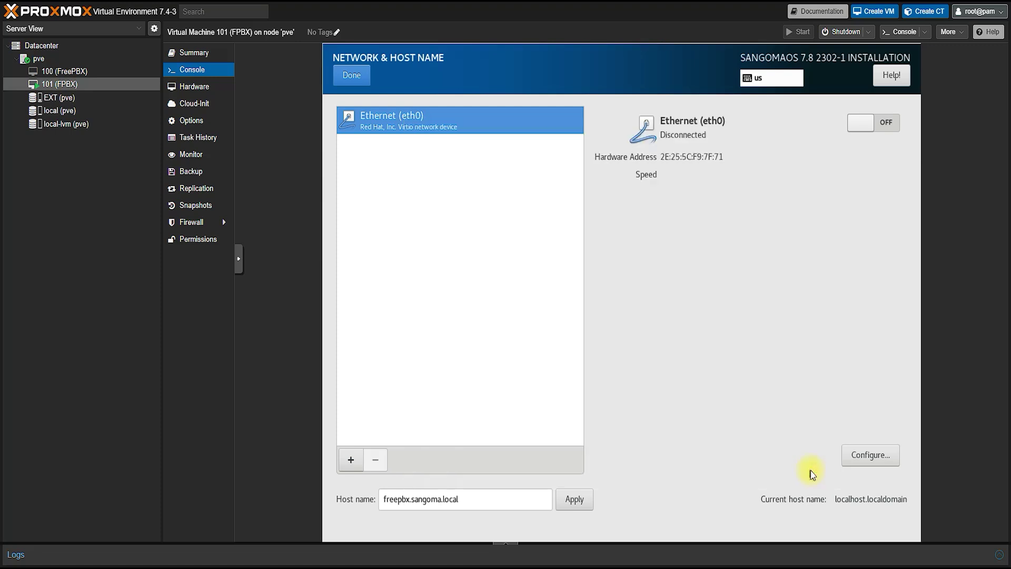
Switch eth0 back on and return to the summary once it shows Connected.
click(876, 125)
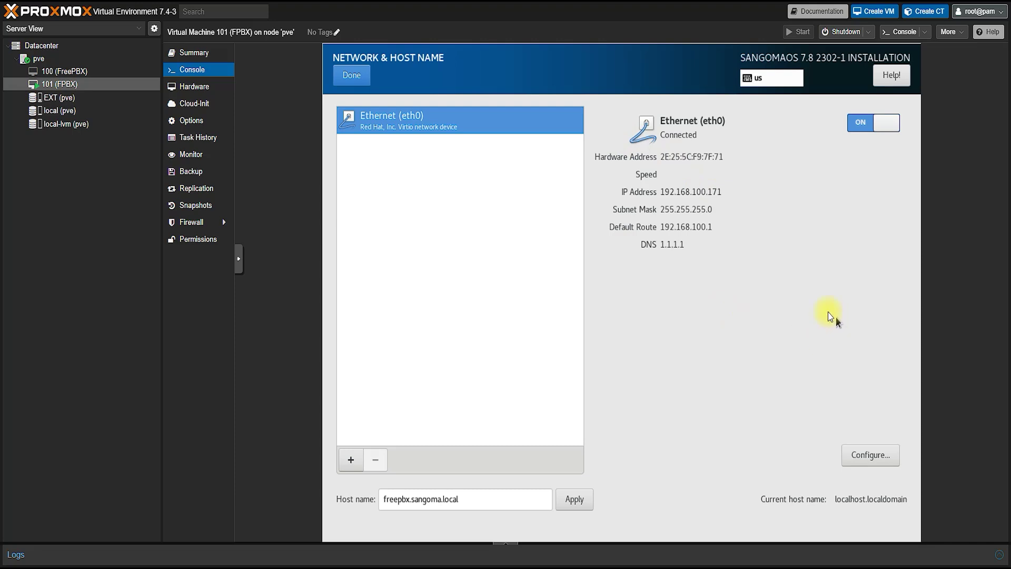
click(361, 77)
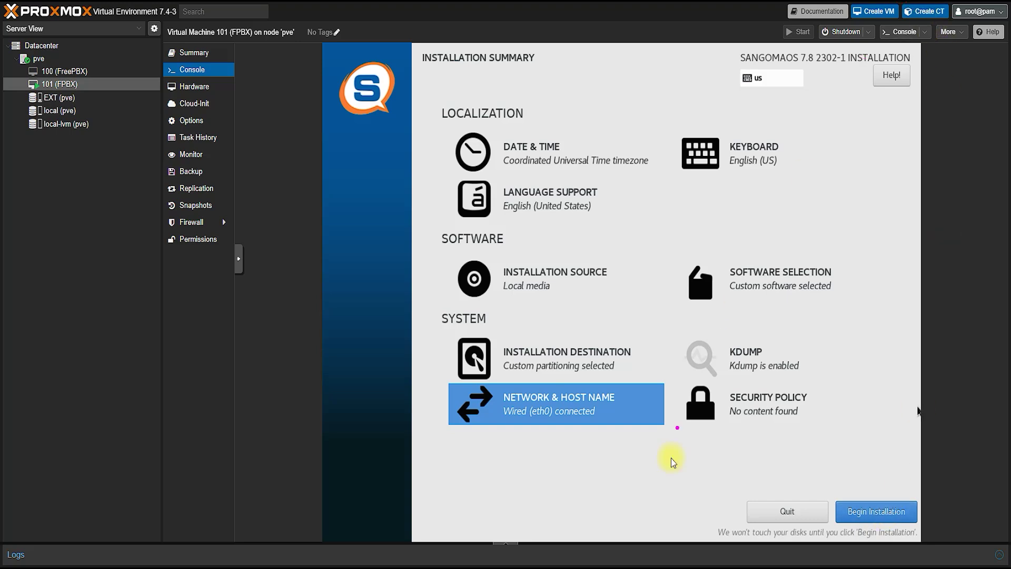
mouse_move(908, 482)
mouse_down()
mouse_move(886, 480)
mouse_move(838, 529)
mouse_move(938, 508)
mouse_up()
Begin the installation and set the root password, entering it and its confirmation.
click(884, 513)
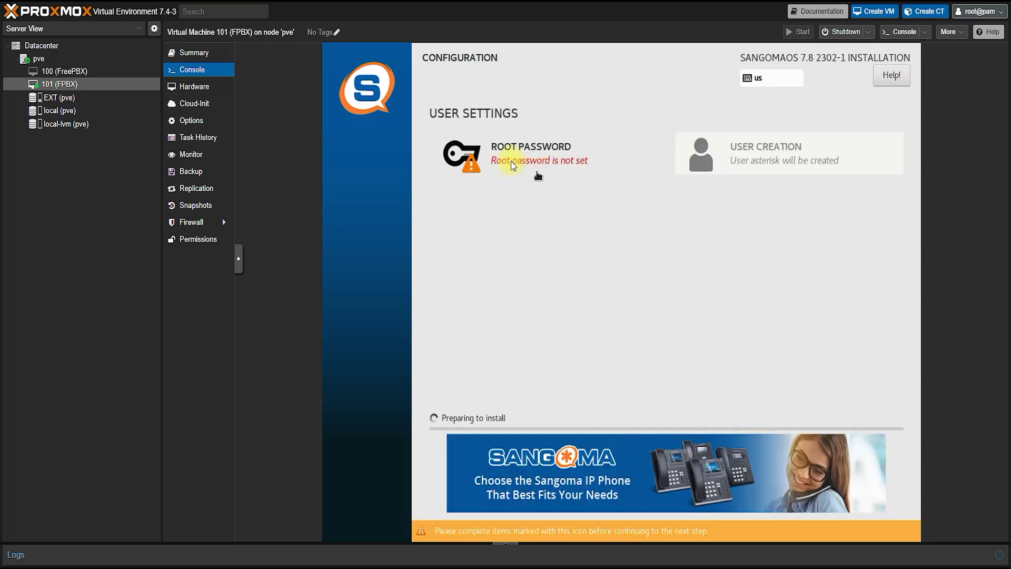
click(539, 159)
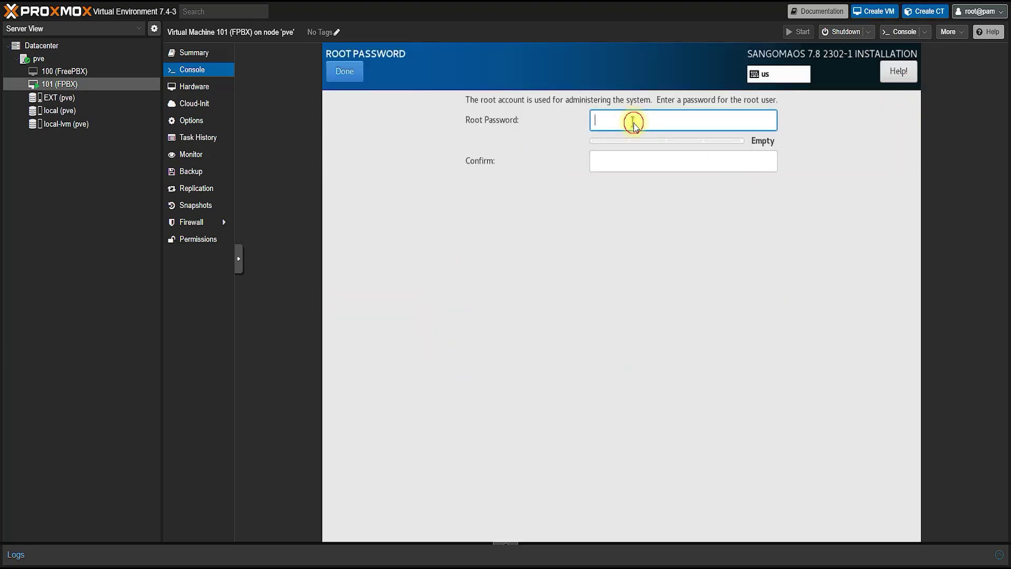
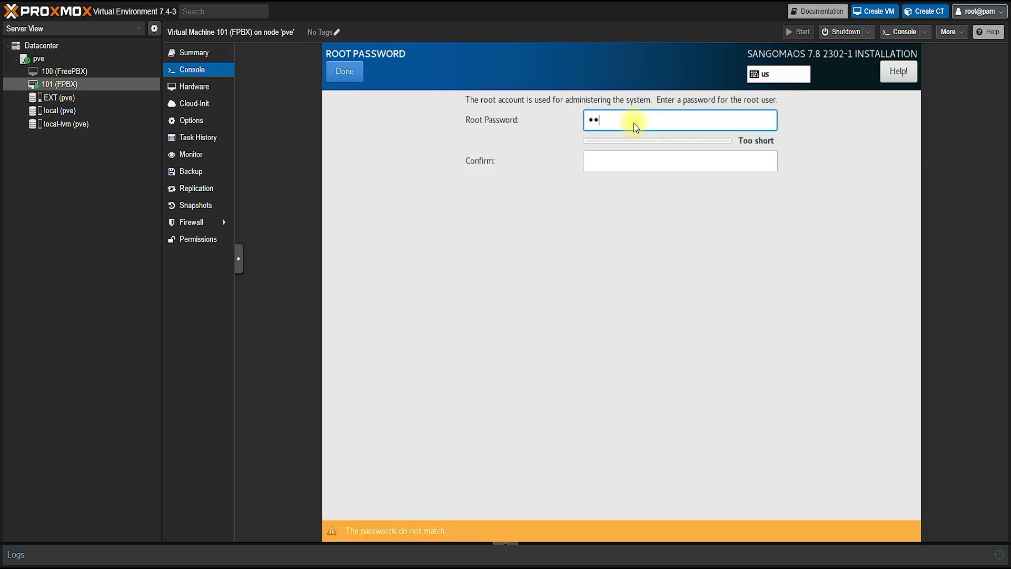
key(Tab)
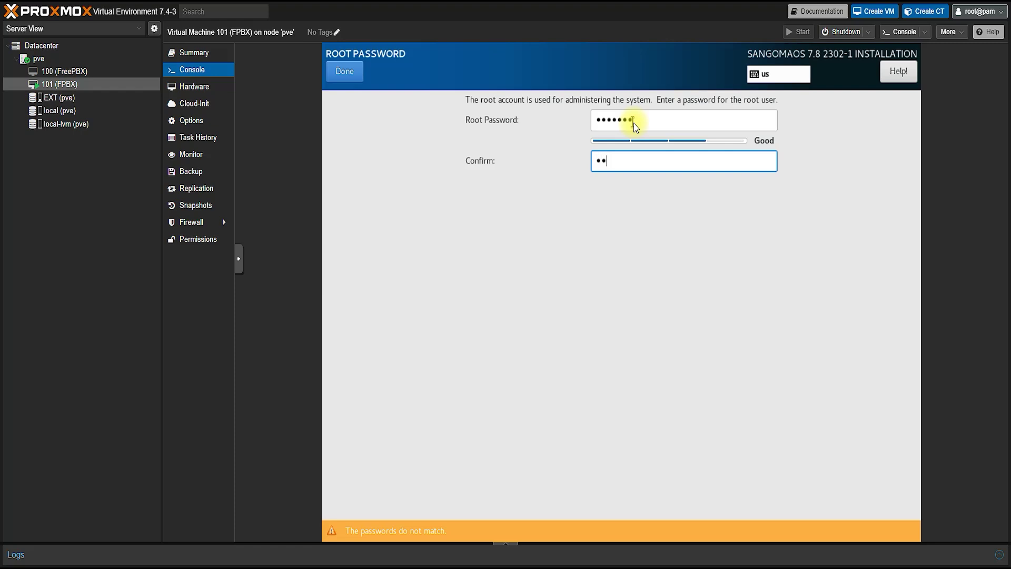
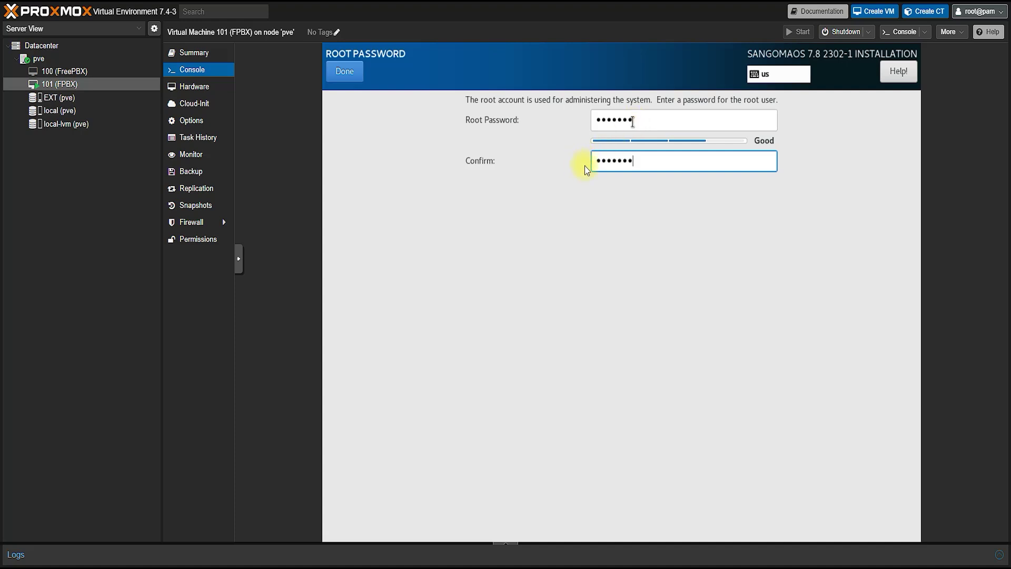
click(352, 66)
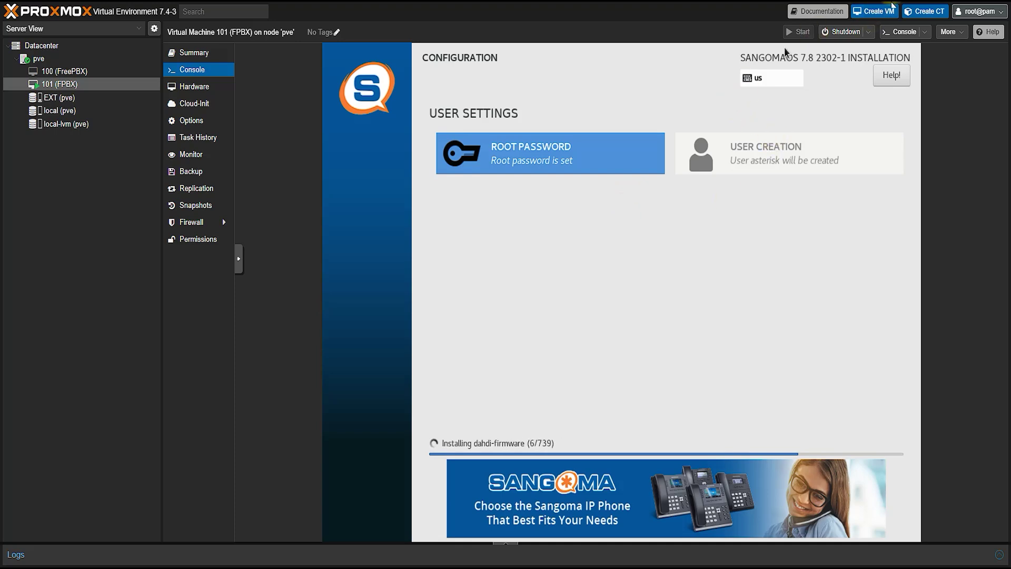
Wait for the SangomaOS installation to complete, then reboot the system.
mouse_move(585, 434)
mouse_down()
mouse_move(470, 419)
mouse_move(405, 459)
mouse_move(586, 454)
mouse_move(552, 422)
mouse_up()
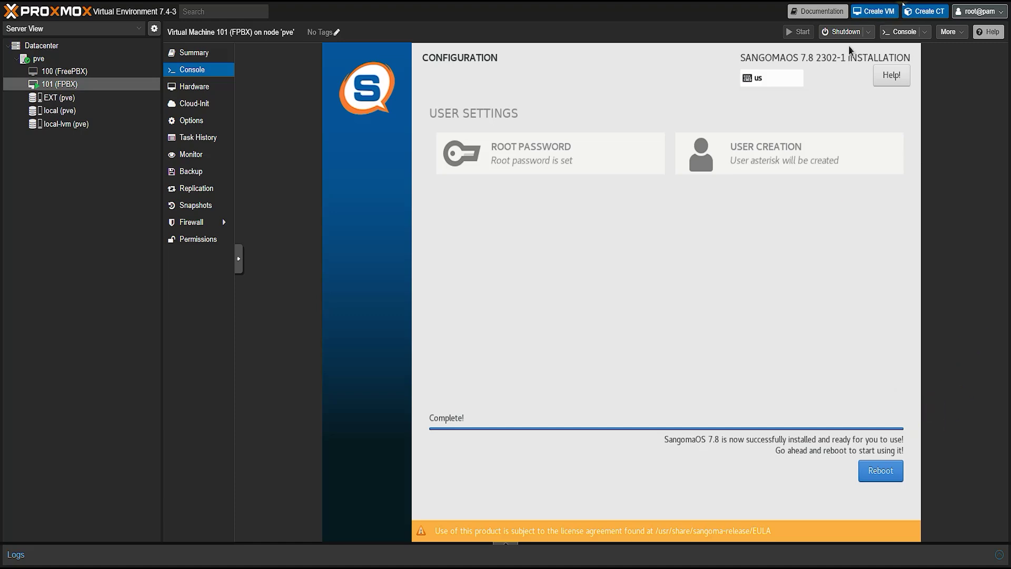
mouse_move(837, 489)
mouse_down()
mouse_move(928, 463)
mouse_move(814, 484)
mouse_move(861, 488)
mouse_up()
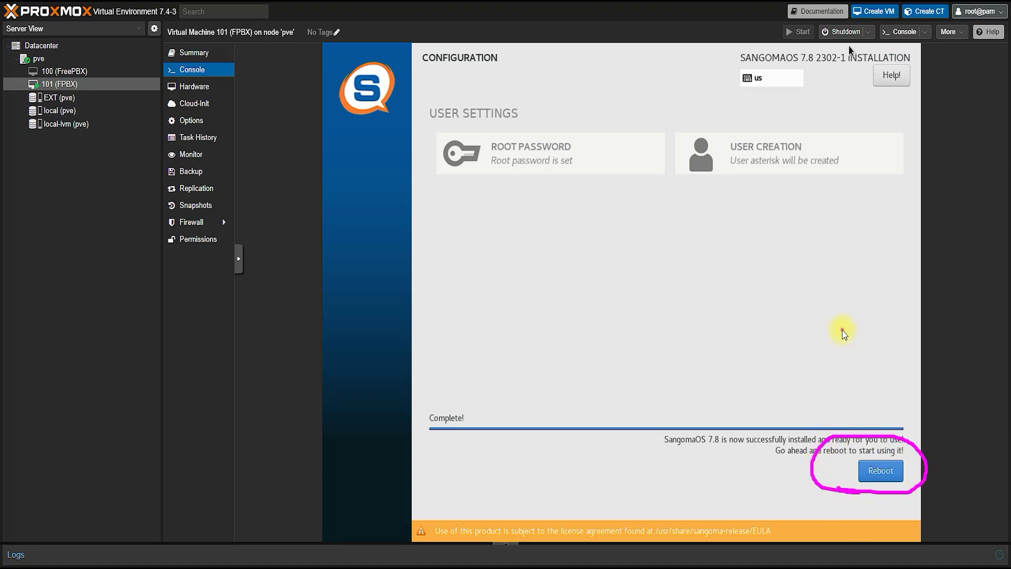
click(883, 474)
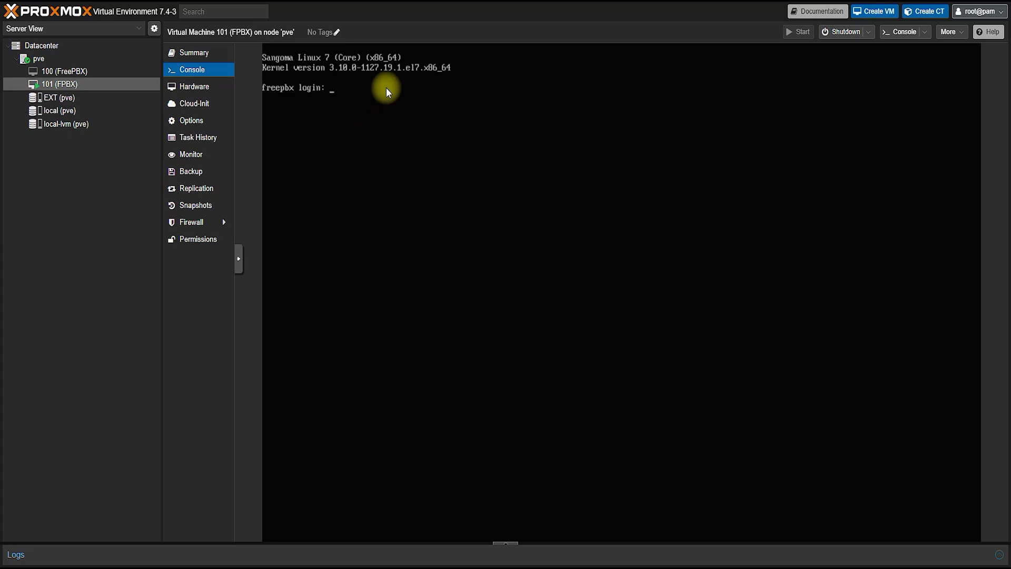
Log in as root at the freepbx console to see the IP address 192.168.100.171.
text(ot)
key(Return)
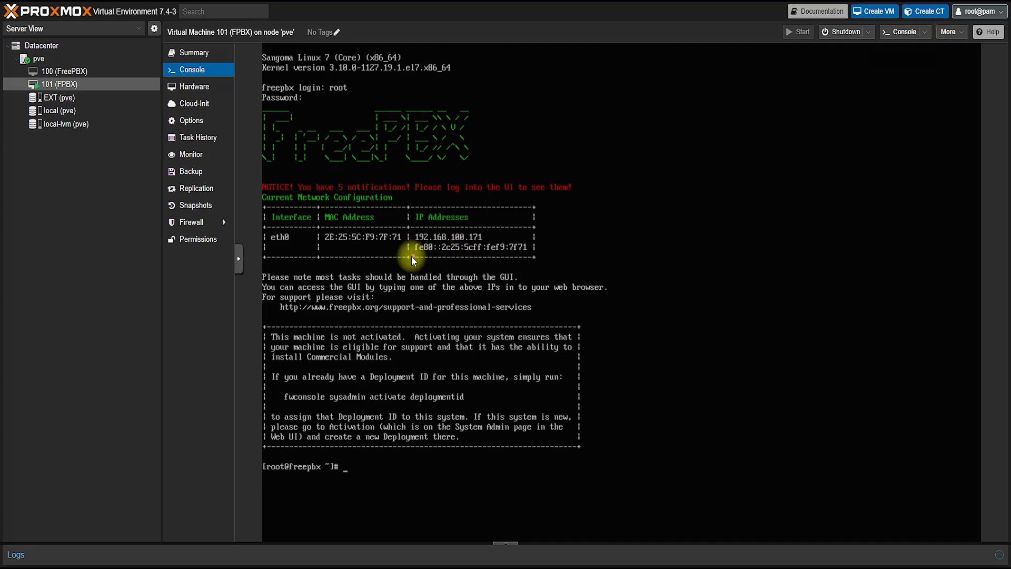
drag(412, 249, 487, 253)
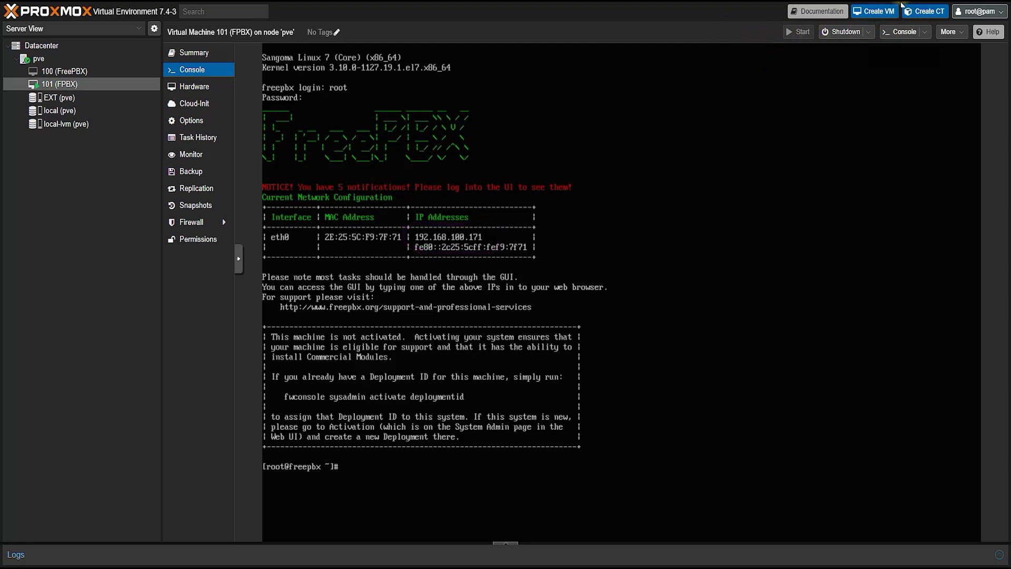
key(ctrl+n)
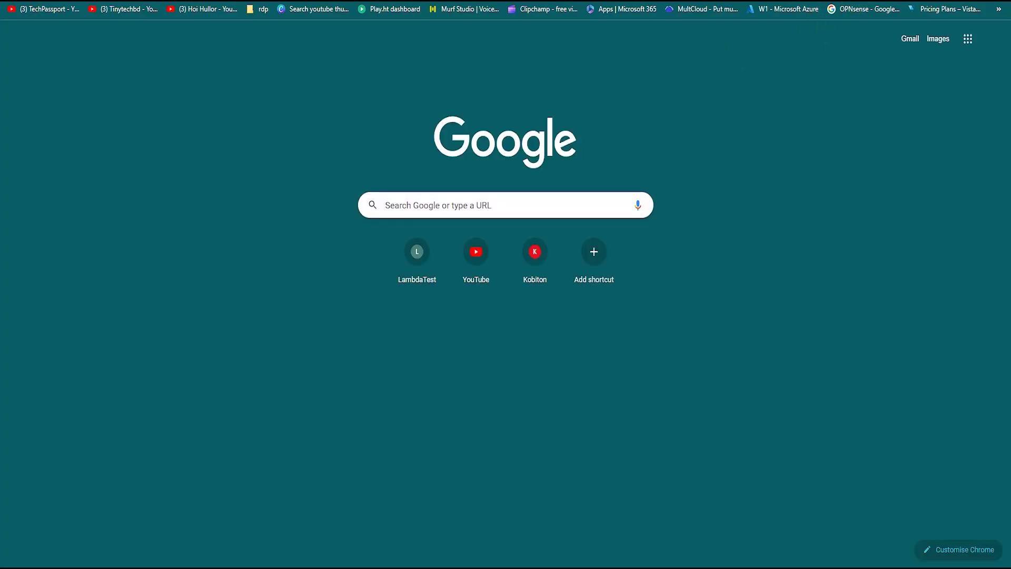
Arrange the new Chrome window beside the console and load 192.168.100.171.
key(F11)
drag(671, 149, 731, 90)
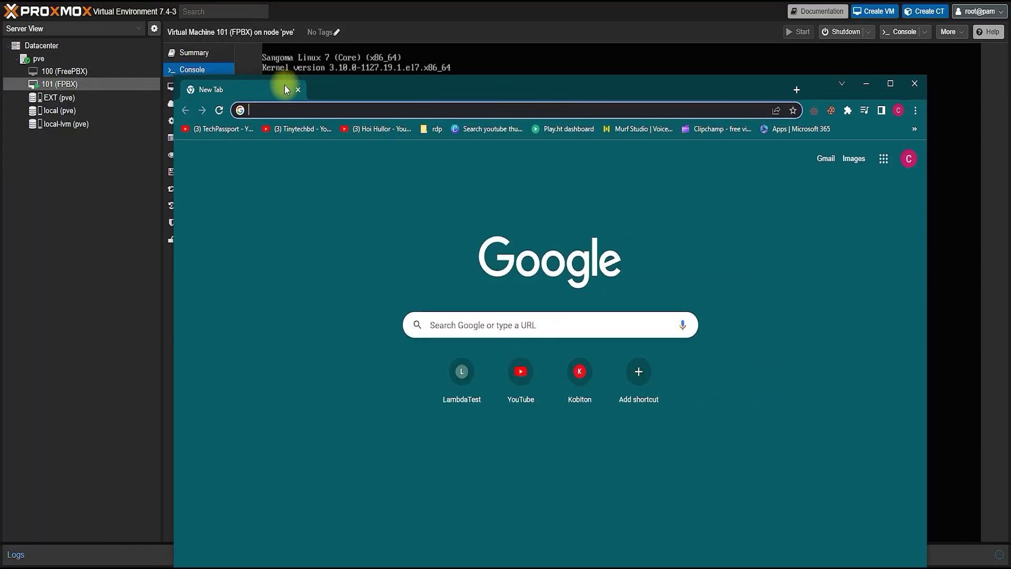
drag(177, 82, 466, 157)
drag(659, 181, 698, 68)
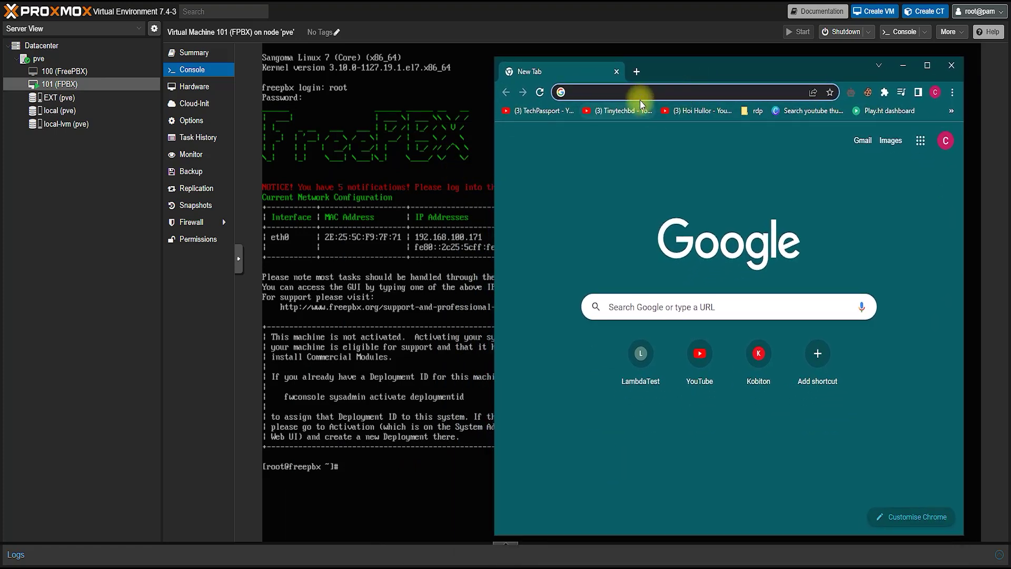
click(638, 94)
text(19)
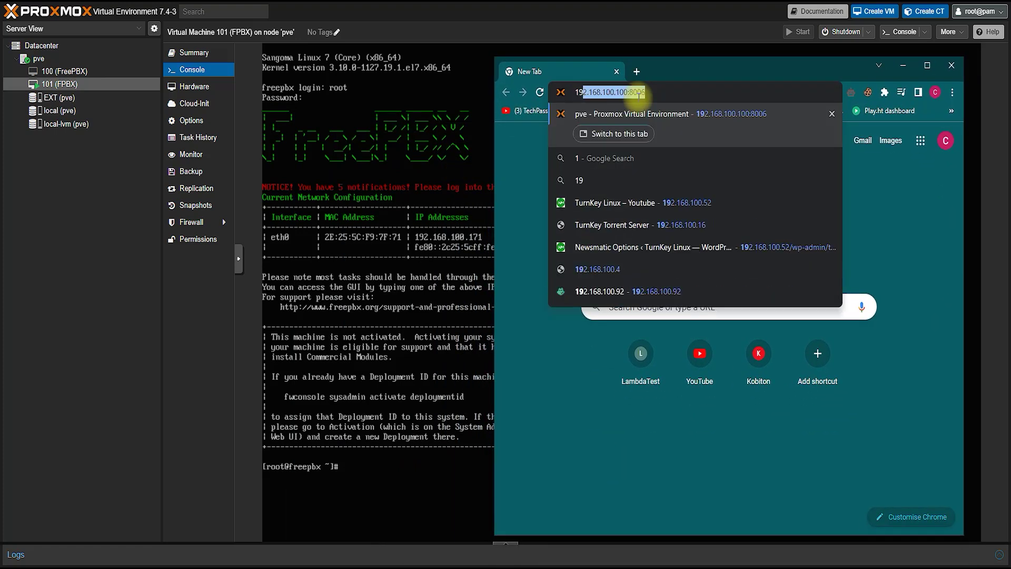
text(2.168.)
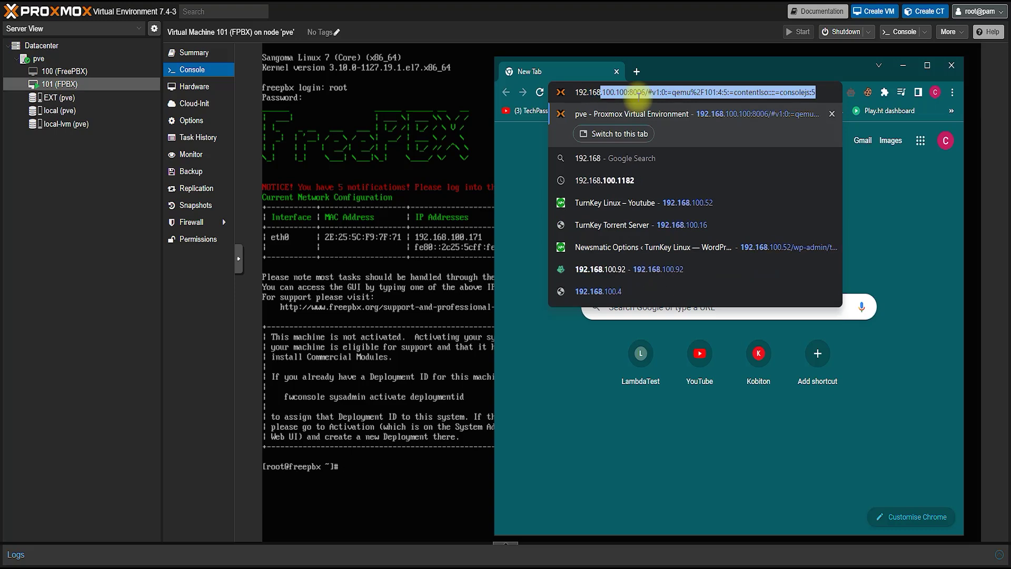
text(100.171)
key(Return)
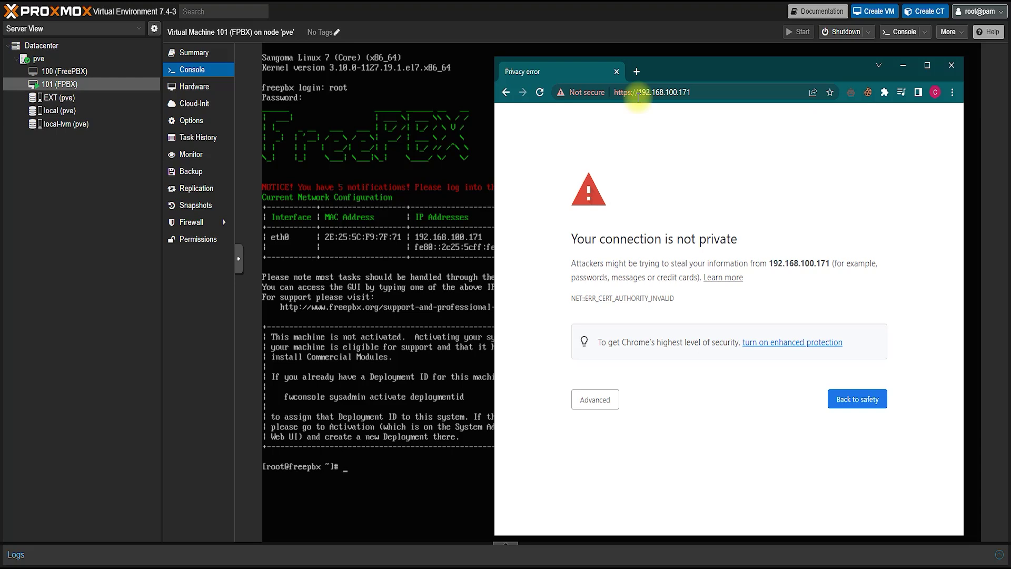
Proceed past the certificate warning to 192.168.100.171 and maximise the browser window.
drag(774, 68, 778, 40)
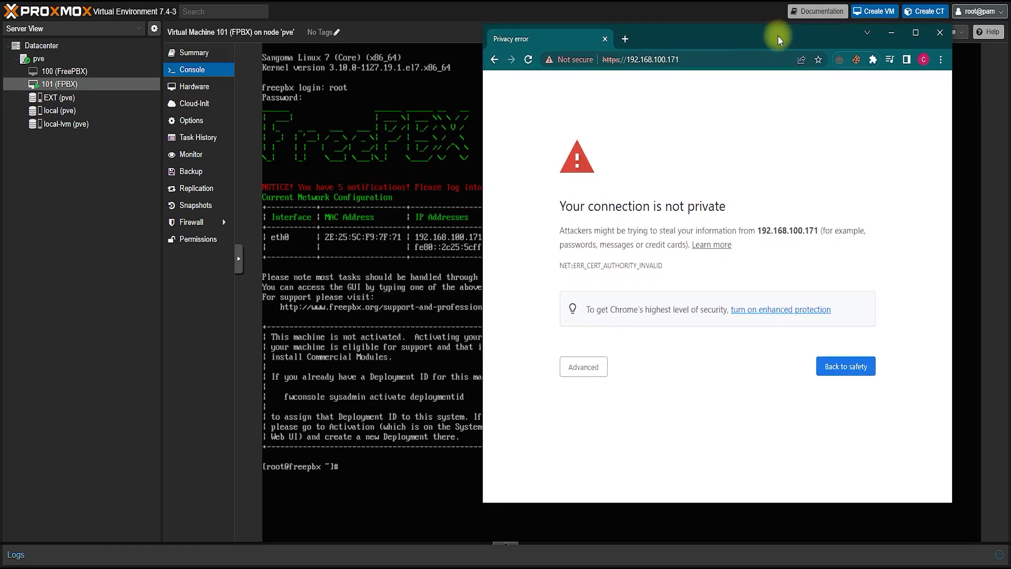
click(592, 376)
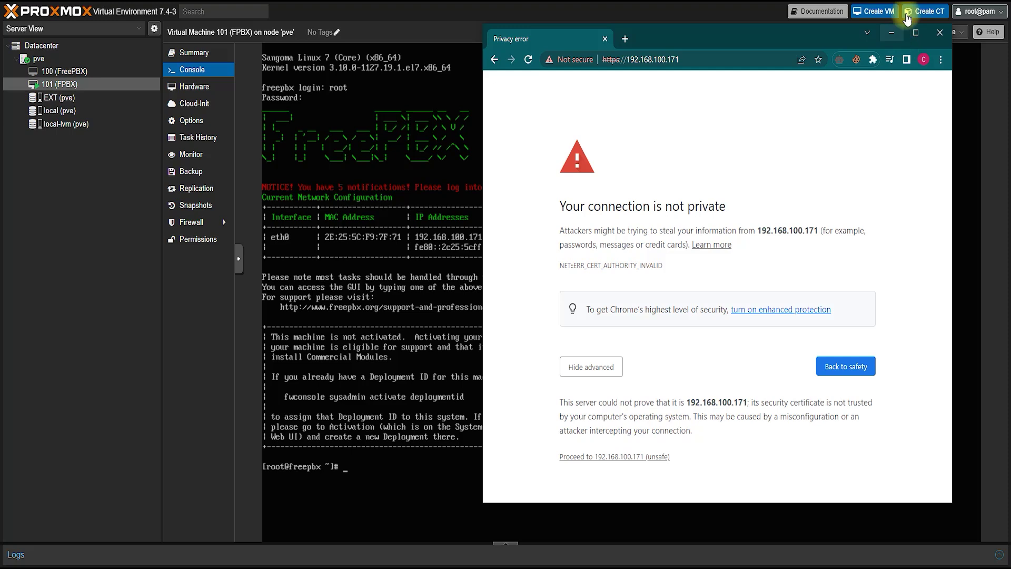
mouse_move(551, 470)
mouse_down()
mouse_move(704, 479)
mouse_move(562, 444)
mouse_up()
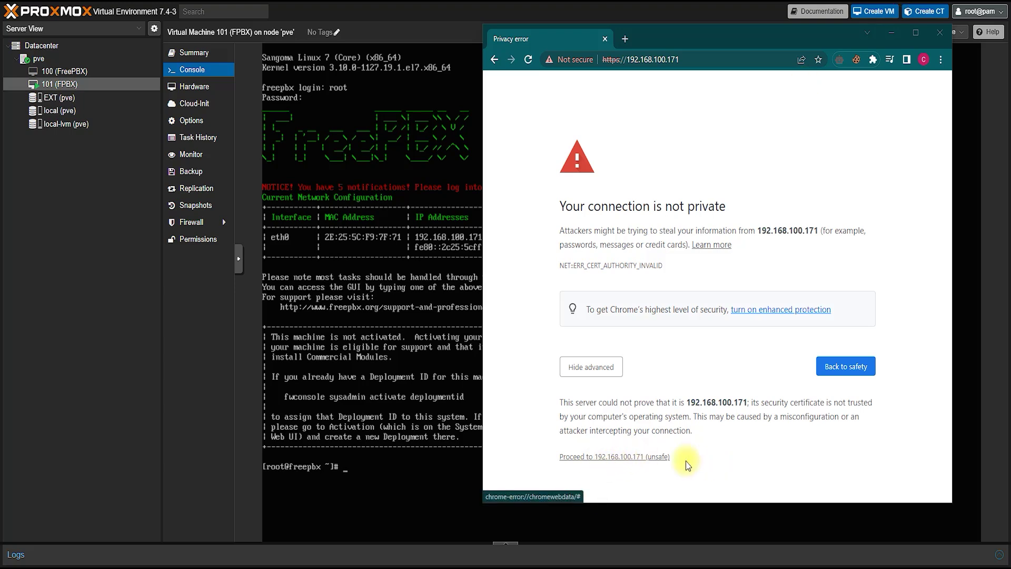
click(629, 457)
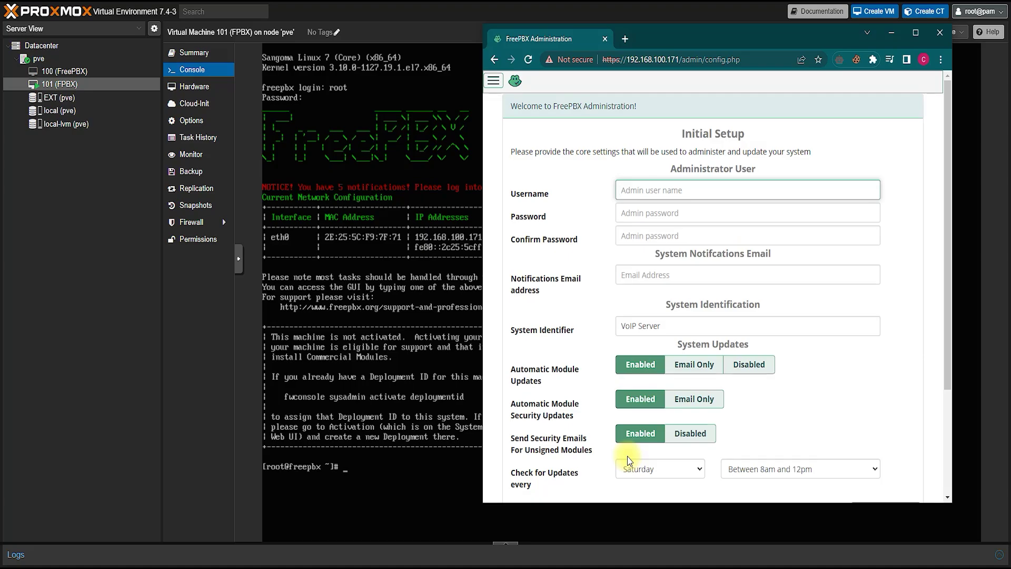
click(915, 32)
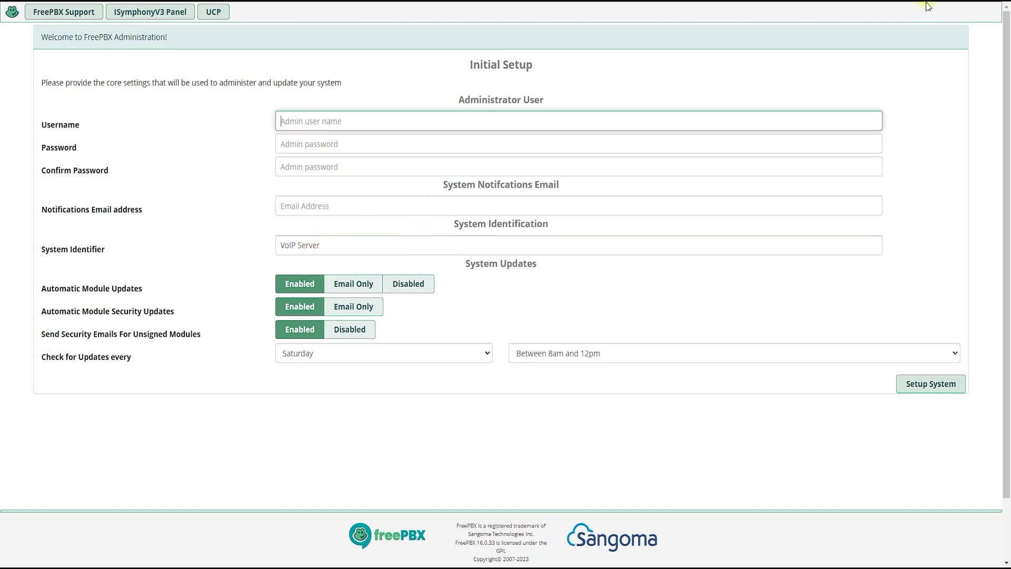
mouse_move(446, 75)
mouse_down()
mouse_move(548, 86)
mouse_move(465, 39)
mouse_move(497, 84)
mouse_up()
mouse_move(576, 99)
mouse_down()
mouse_move(448, 101)
mouse_move(514, 117)
mouse_up()
drag(548, 82, 498, 74)
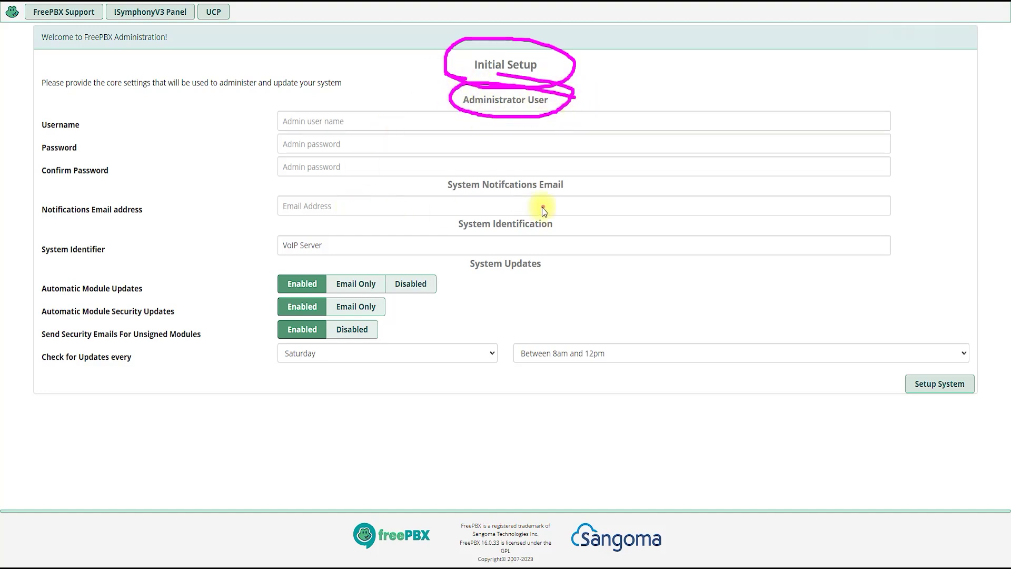
mouse_move(483, 198)
mouse_down()
mouse_move(561, 195)
mouse_move(474, 169)
mouse_move(421, 194)
mouse_move(506, 192)
mouse_move(543, 210)
mouse_move(434, 229)
mouse_move(568, 223)
mouse_move(572, 212)
mouse_up()
mouse_move(481, 277)
mouse_down()
mouse_move(548, 254)
mouse_move(492, 289)
mouse_move(522, 292)
mouse_up()
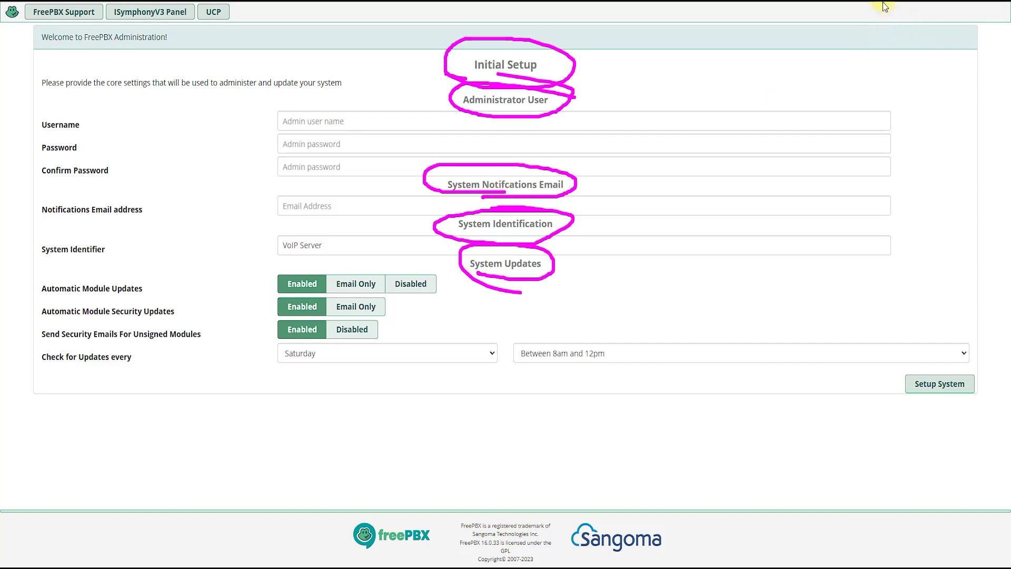
key(Escape)
click(361, 127)
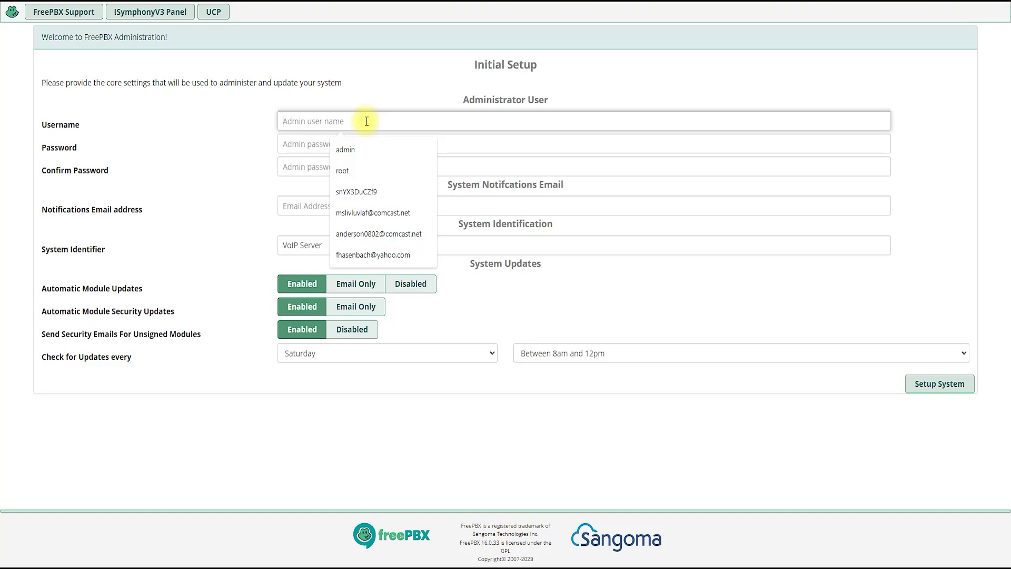
Enter username admin and the admin password with its confirmation.
text(admin)
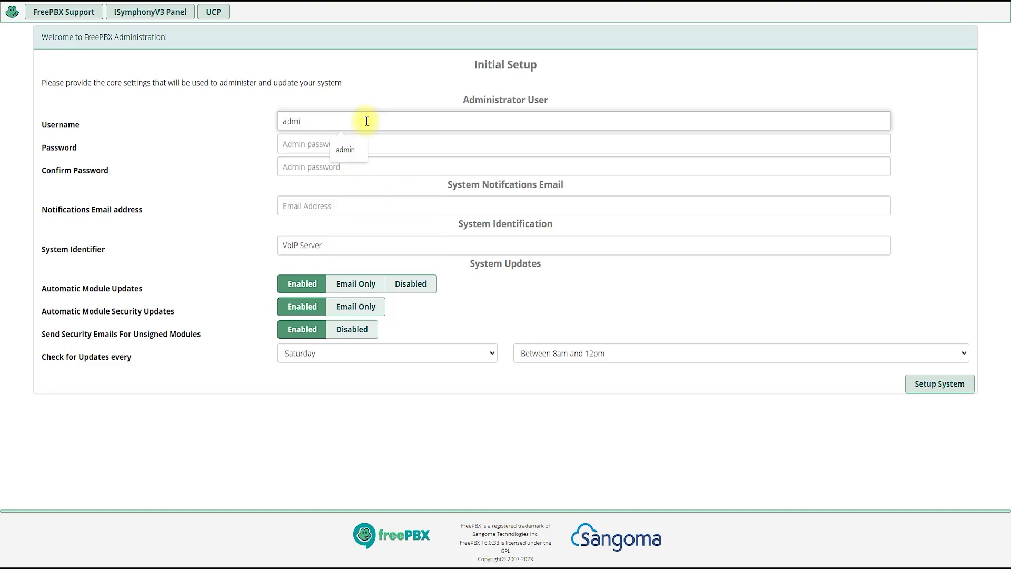
click(358, 143)
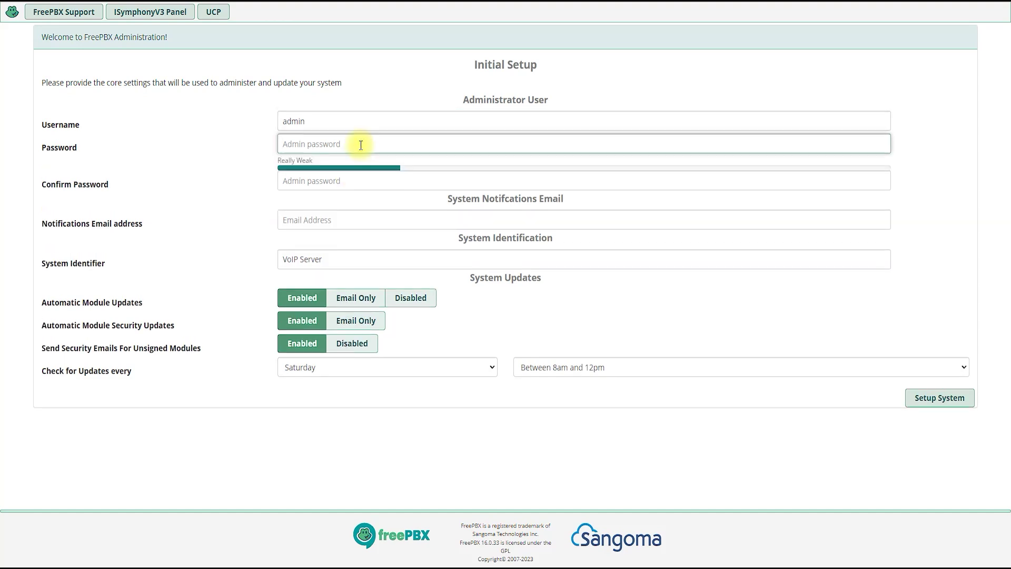
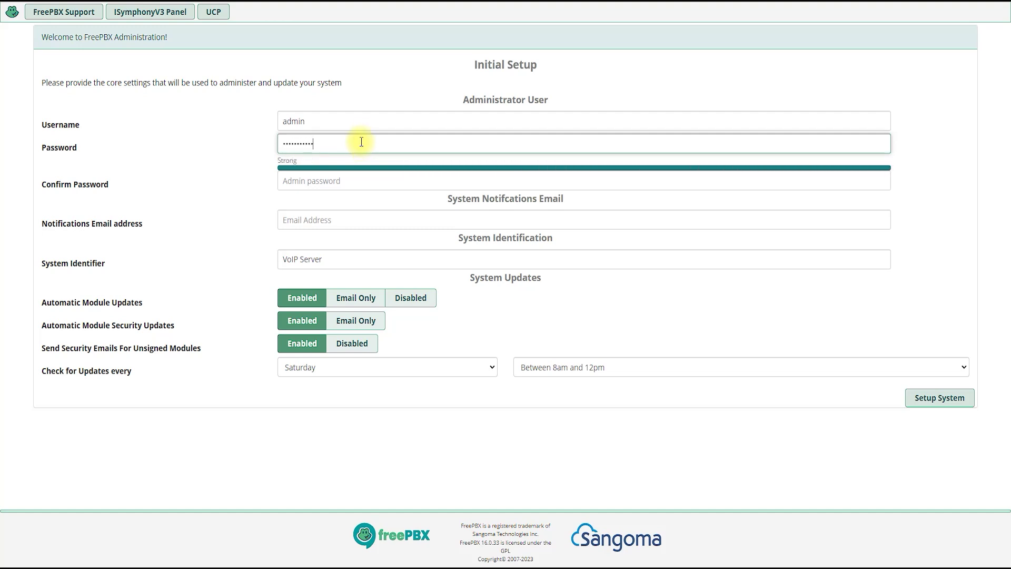
click(358, 182)
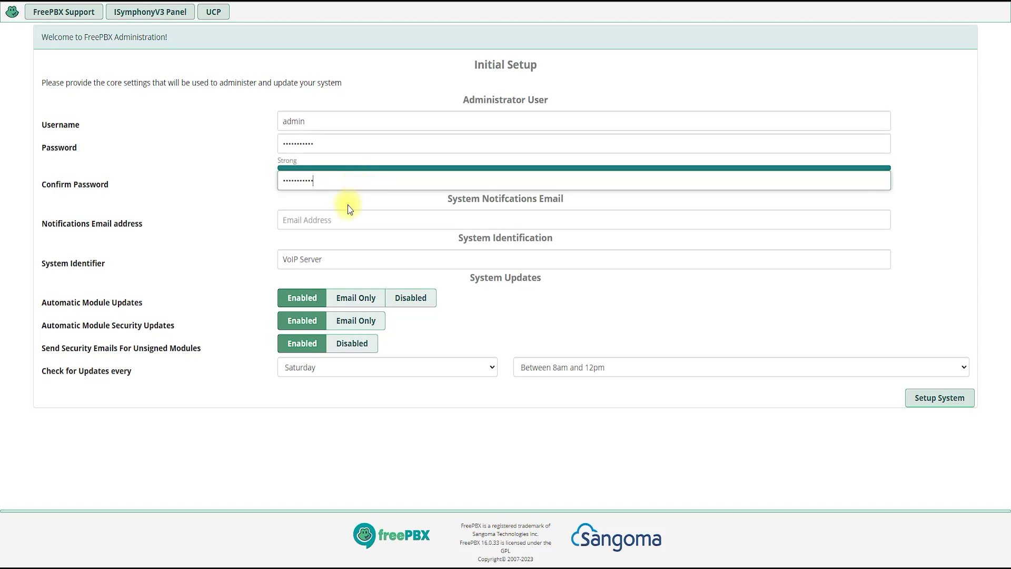
Fill in the notification e-mail, set System Identifier to FreePBX, and submit the setup.
click(334, 219)
click(340, 247)
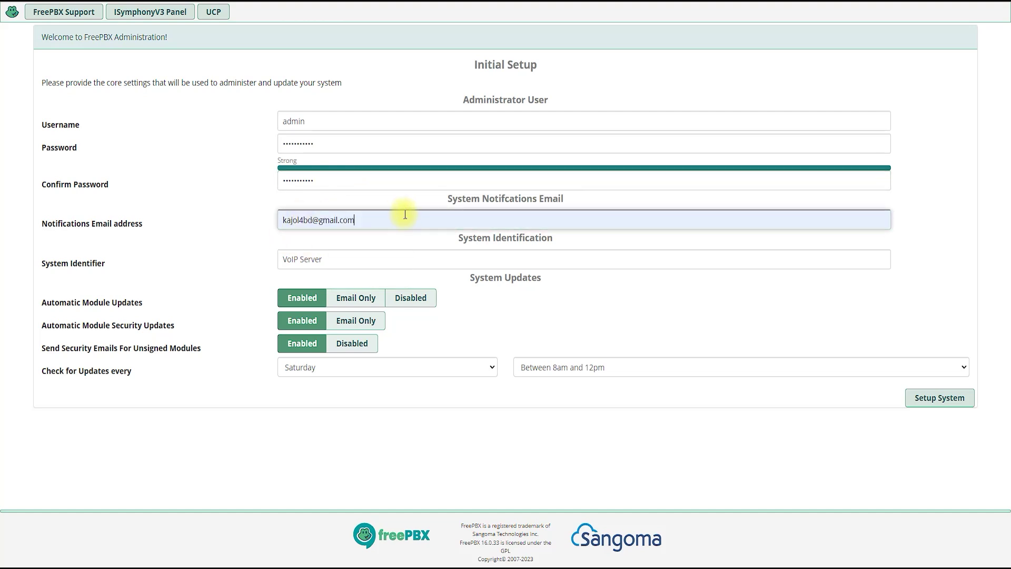
drag(413, 259, 265, 265)
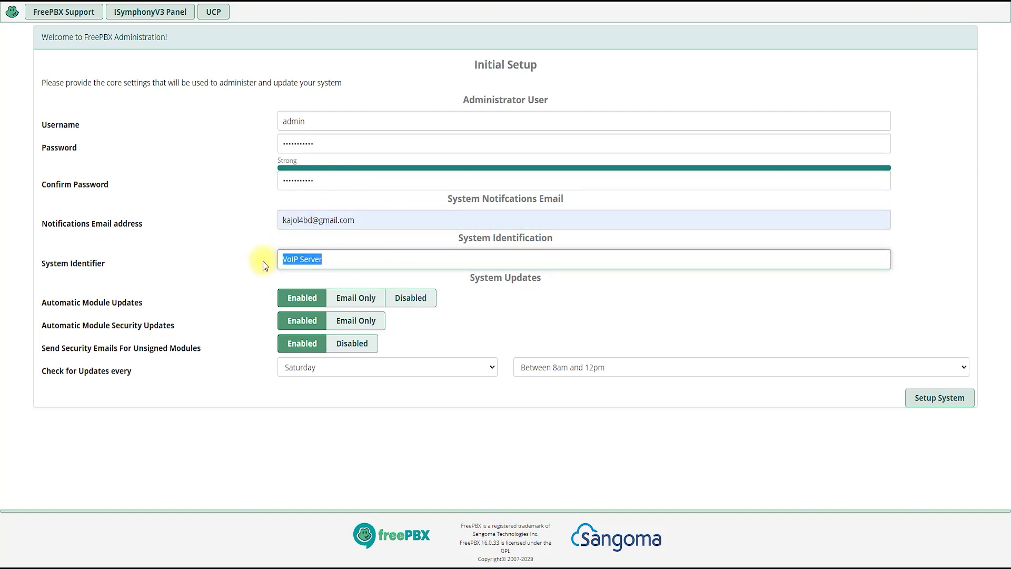
text(Free)
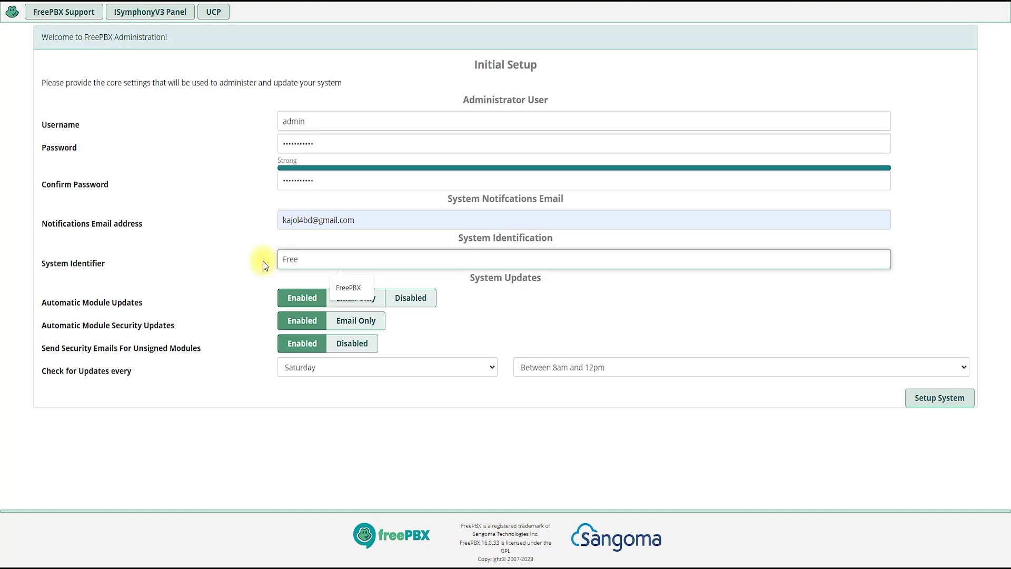
click(349, 285)
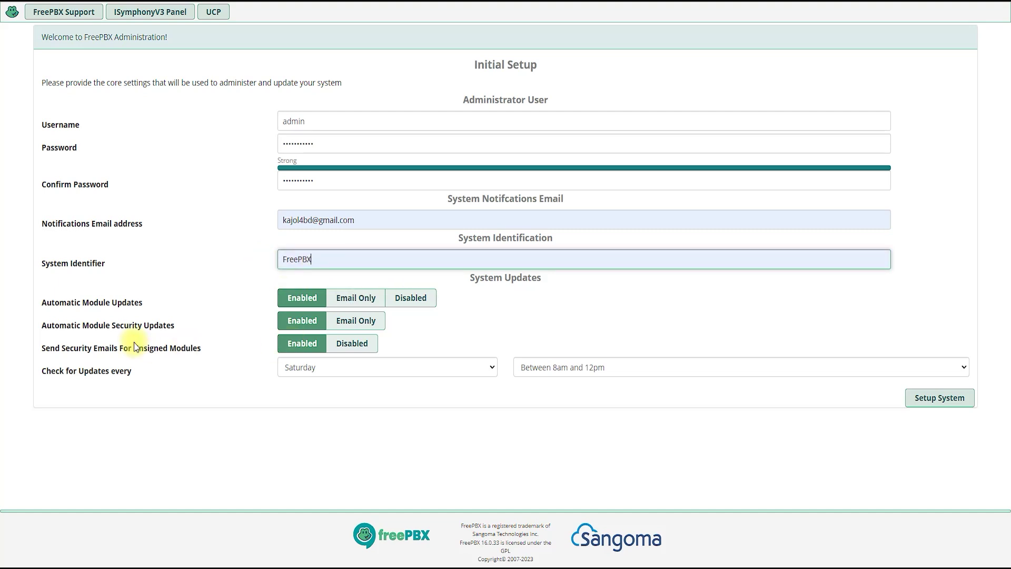
click(875, 6)
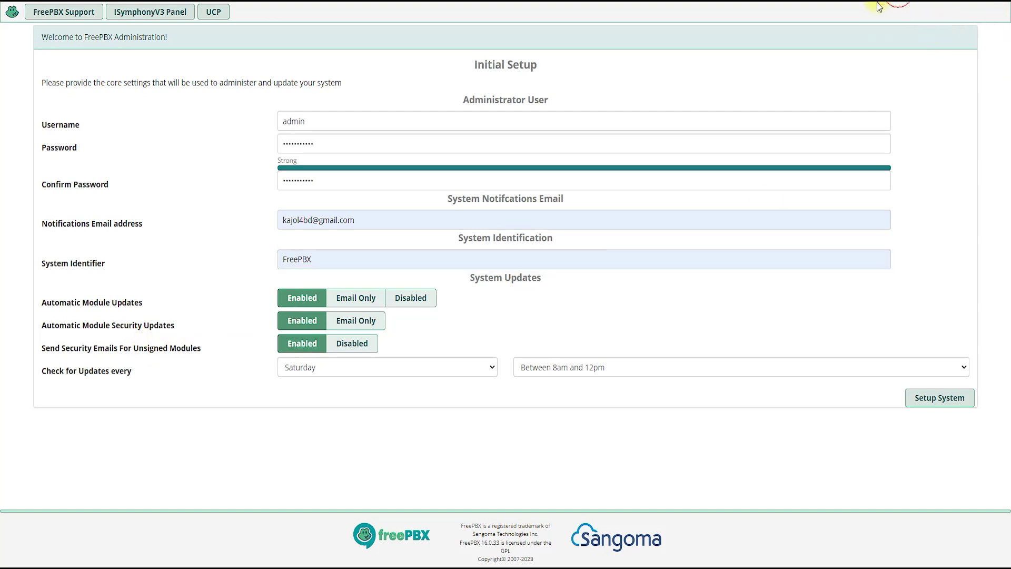
mouse_move(29, 308)
mouse_down()
mouse_move(150, 301)
mouse_move(36, 287)
mouse_move(32, 313)
mouse_move(42, 333)
mouse_move(196, 327)
mouse_move(40, 308)
mouse_move(32, 321)
mouse_up()
mouse_move(60, 356)
mouse_down()
mouse_move(33, 364)
mouse_move(211, 368)
mouse_move(68, 327)
mouse_move(113, 383)
mouse_move(128, 383)
mouse_up()
key(Escape)
click(932, 403)
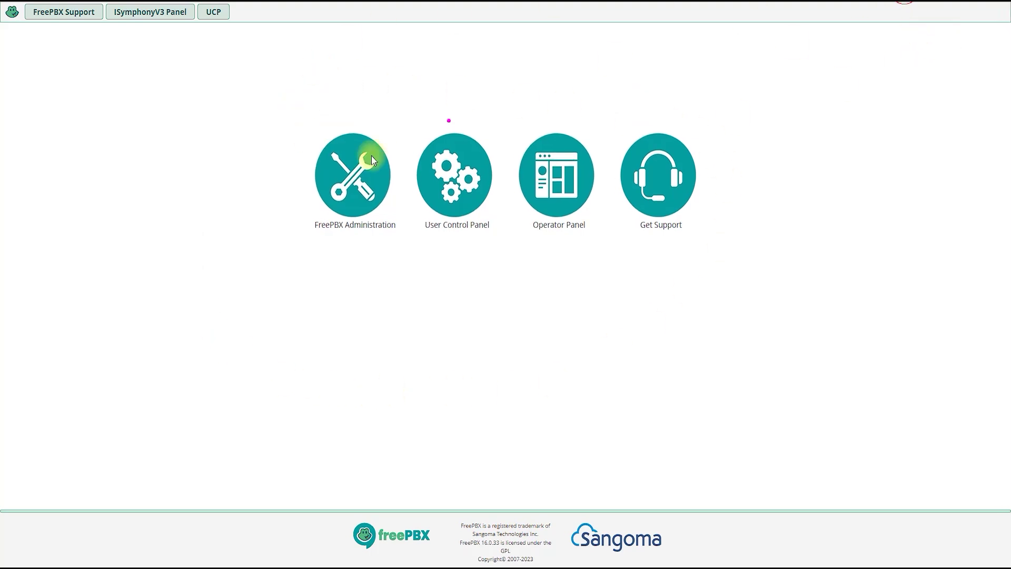
Log in to FreePBX Administration as admin with the administrator password.
drag(304, 243, 367, 250)
mouse_move(409, 197)
mouse_down()
mouse_move(316, 124)
mouse_move(296, 252)
mouse_move(360, 254)
mouse_up()
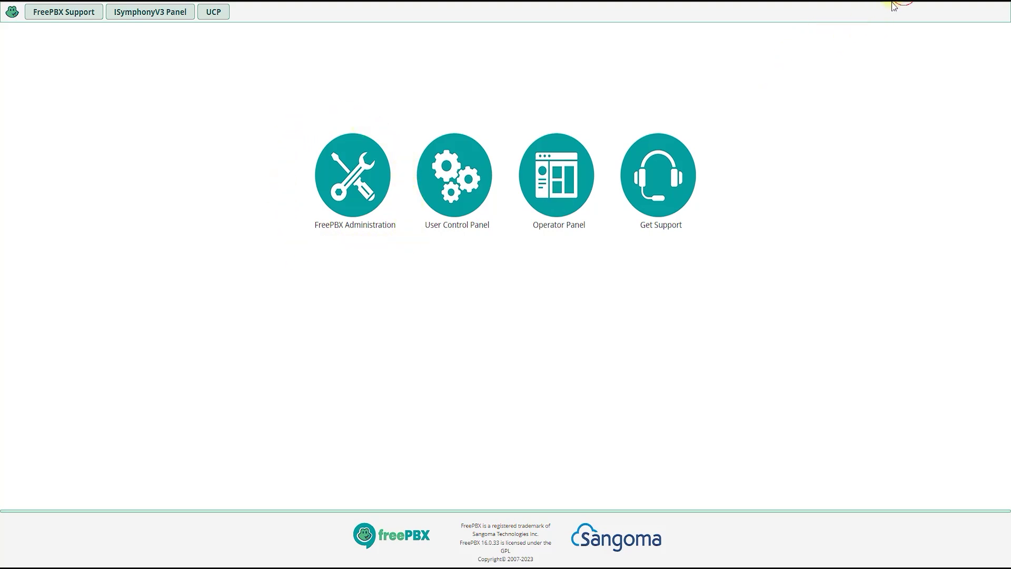
click(355, 174)
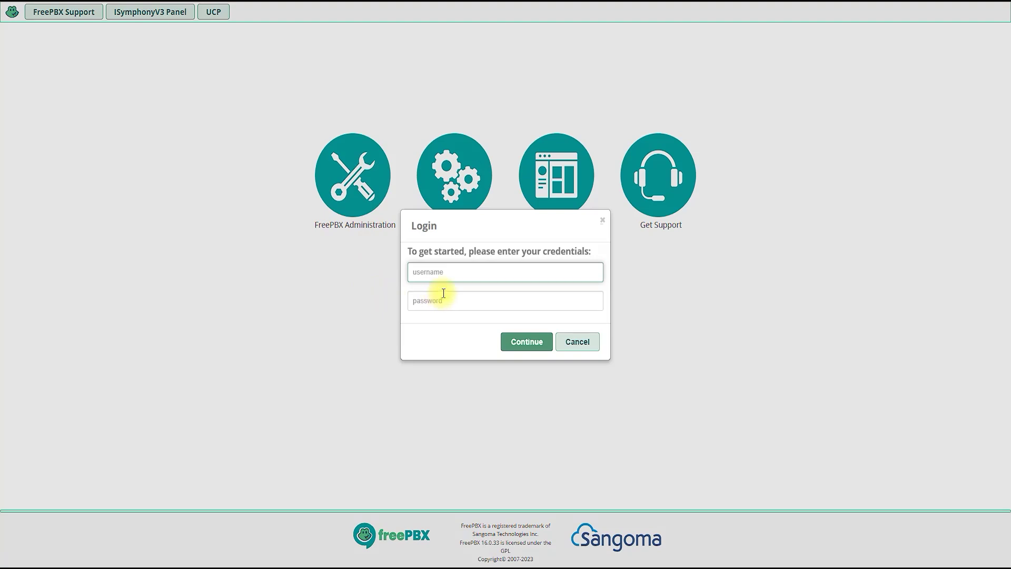
text(admin)
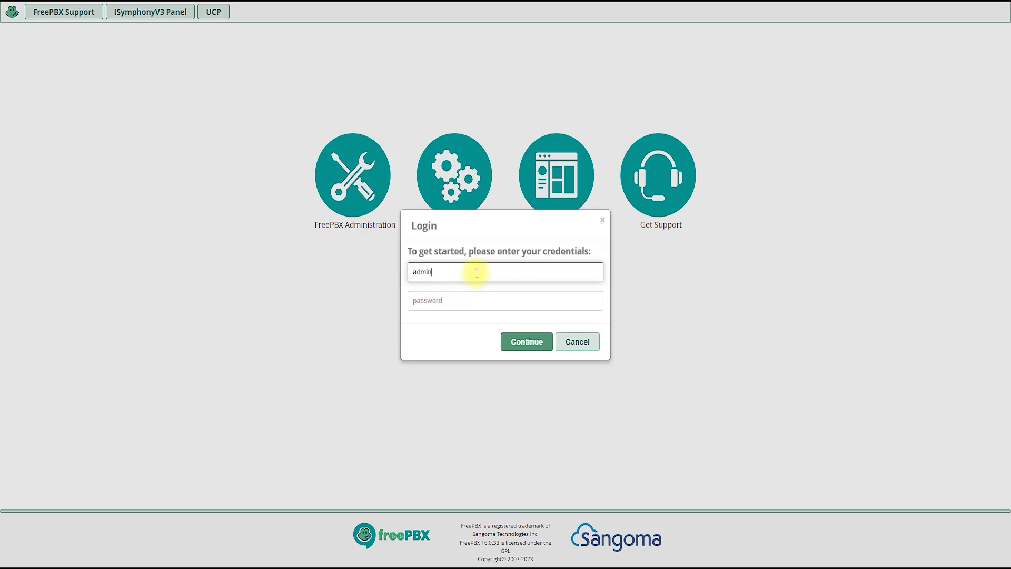
key(Tab)
text(*)
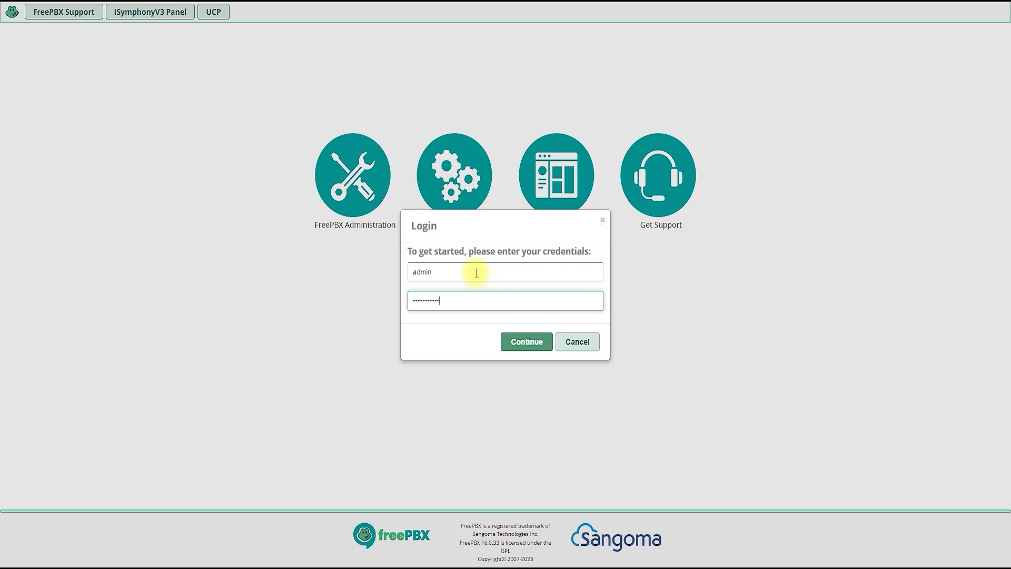
click(515, 344)
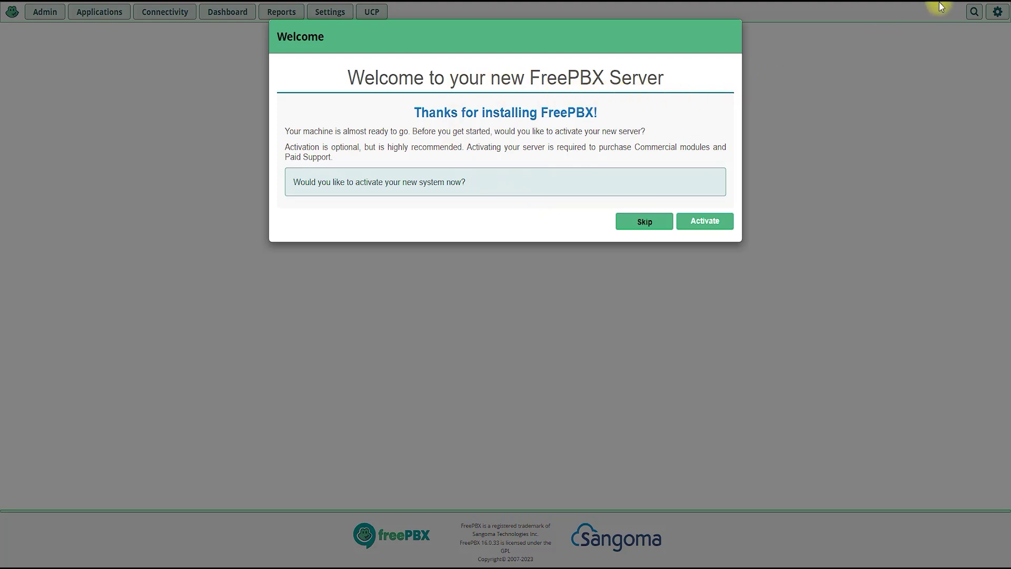
Skip activation on the Welcome to your new FreePBX Server dialog.
mouse_move(332, 89)
mouse_down()
mouse_move(521, 105)
mouse_move(679, 95)
mouse_move(435, 35)
mouse_up()
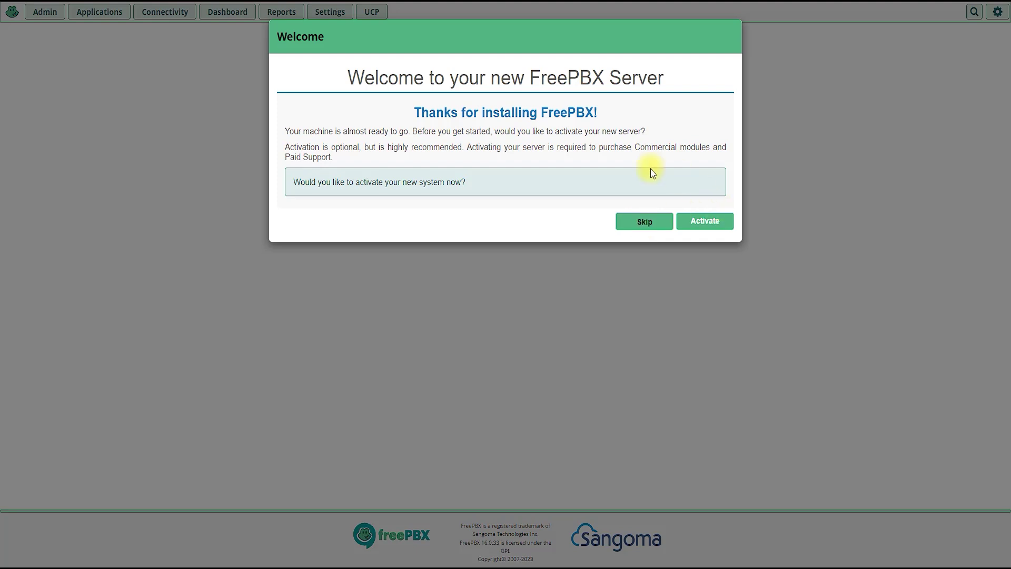
mouse_move(670, 202)
mouse_down()
mouse_move(590, 212)
mouse_move(673, 233)
mouse_up()
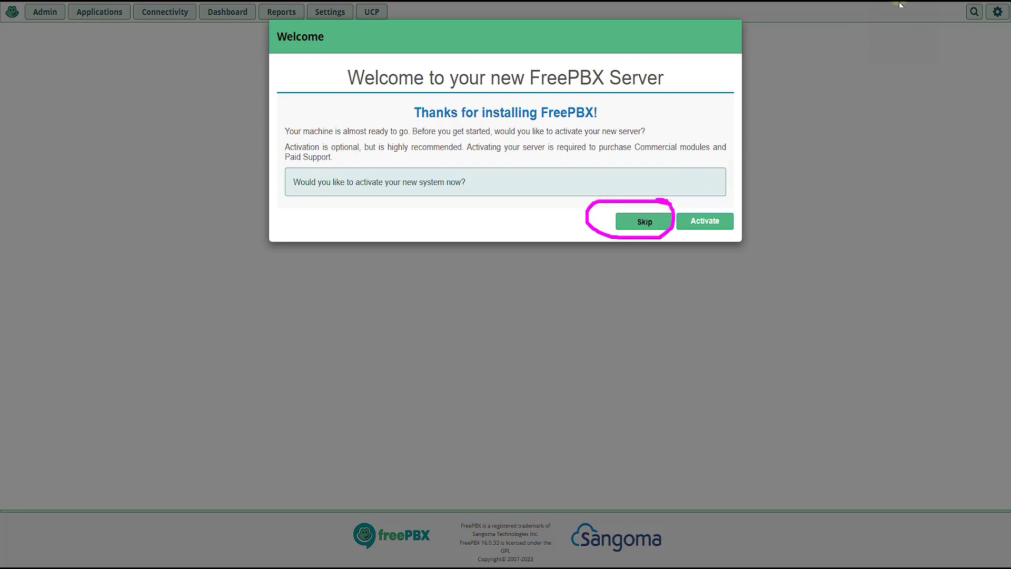
click(628, 227)
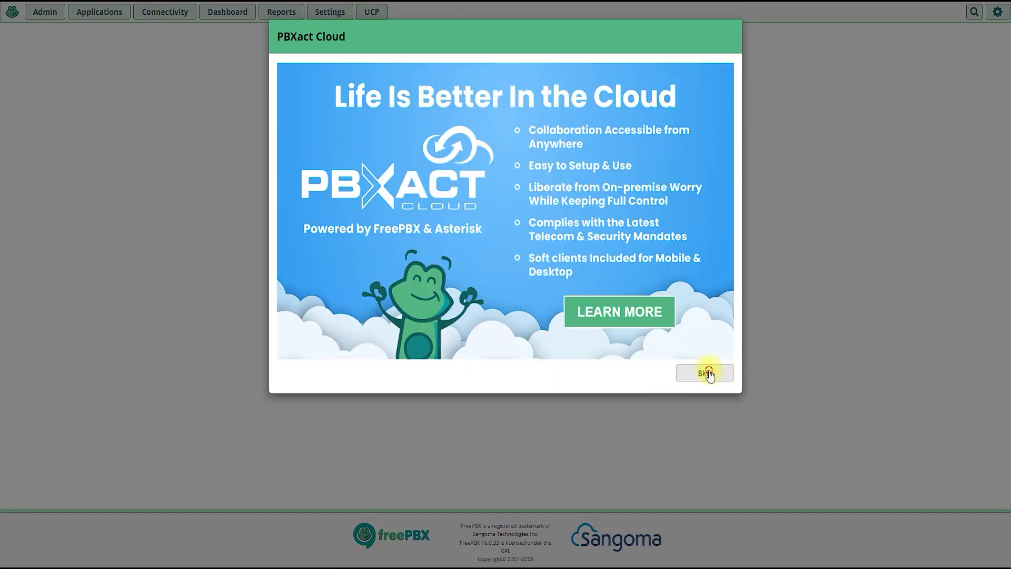
Skip the PBXact Cloud, Sipstation, Soft clients, Sangoma Phones and Reseller Program offers.
click(704, 374)
click(707, 373)
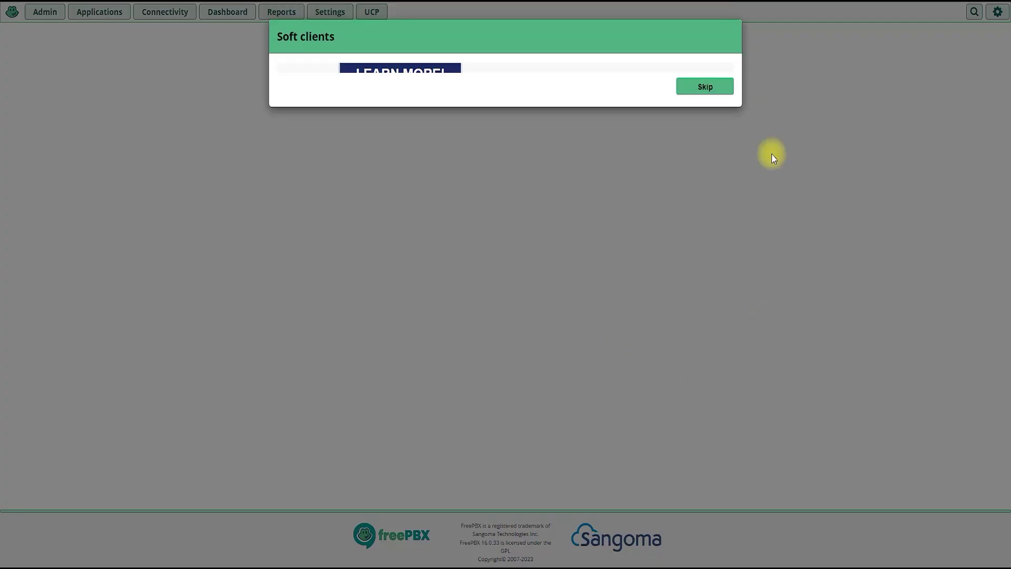
click(703, 370)
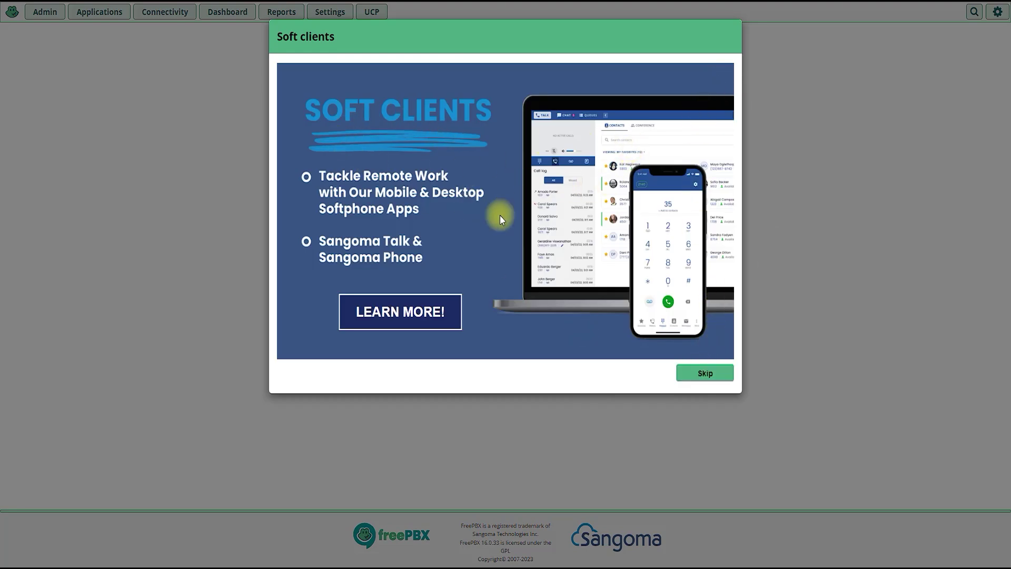
click(699, 375)
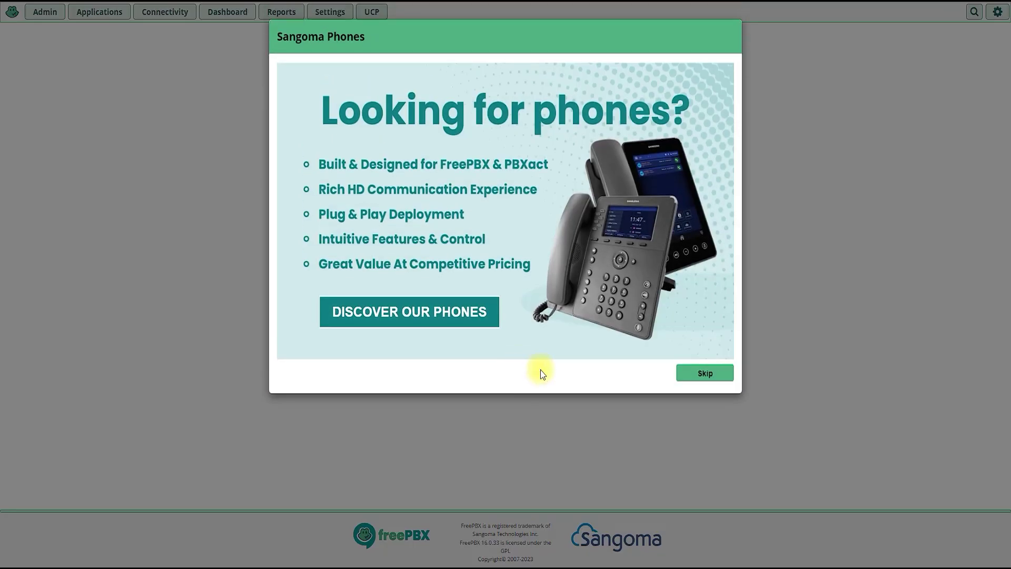
click(706, 374)
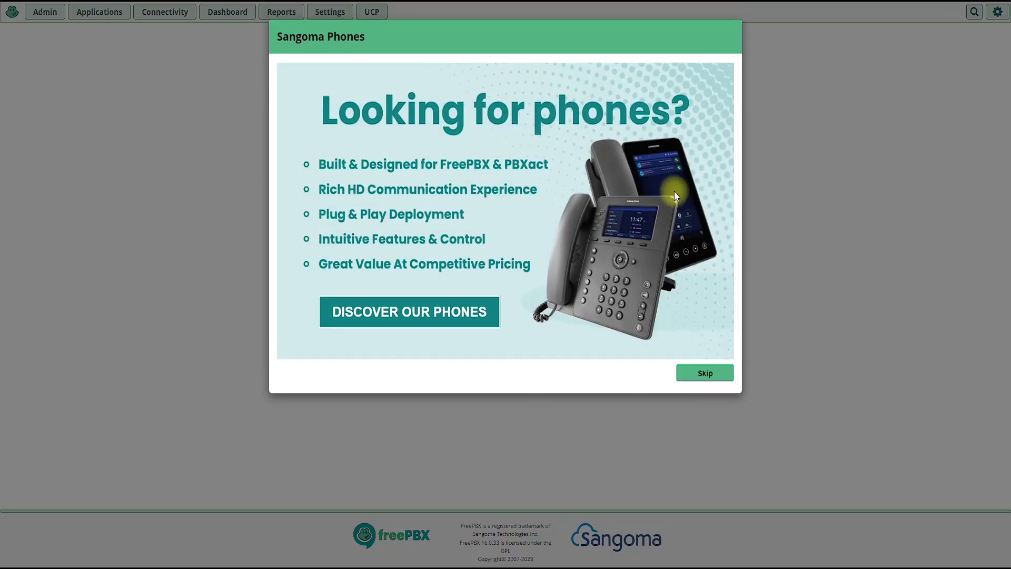
click(714, 373)
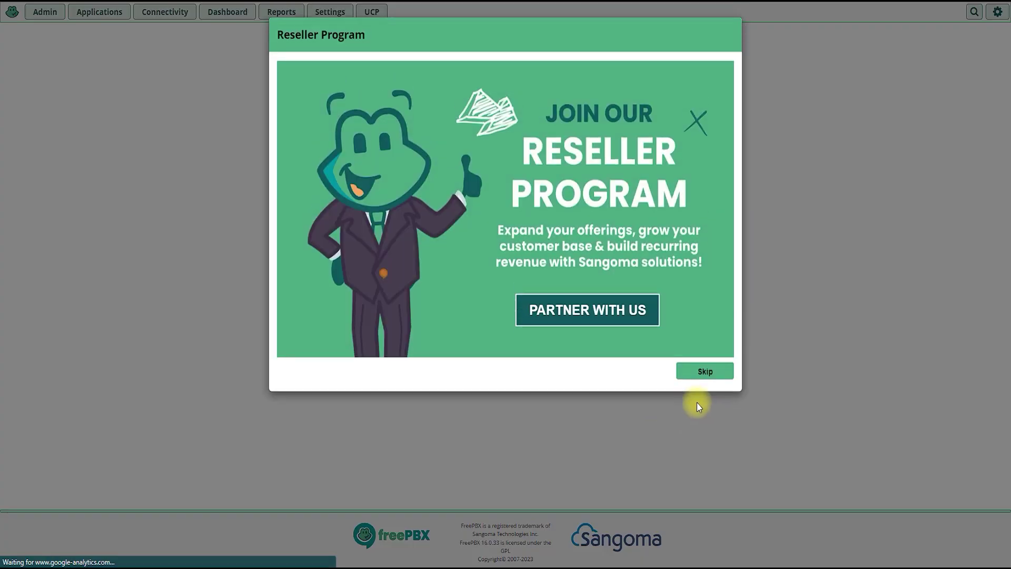
click(705, 373)
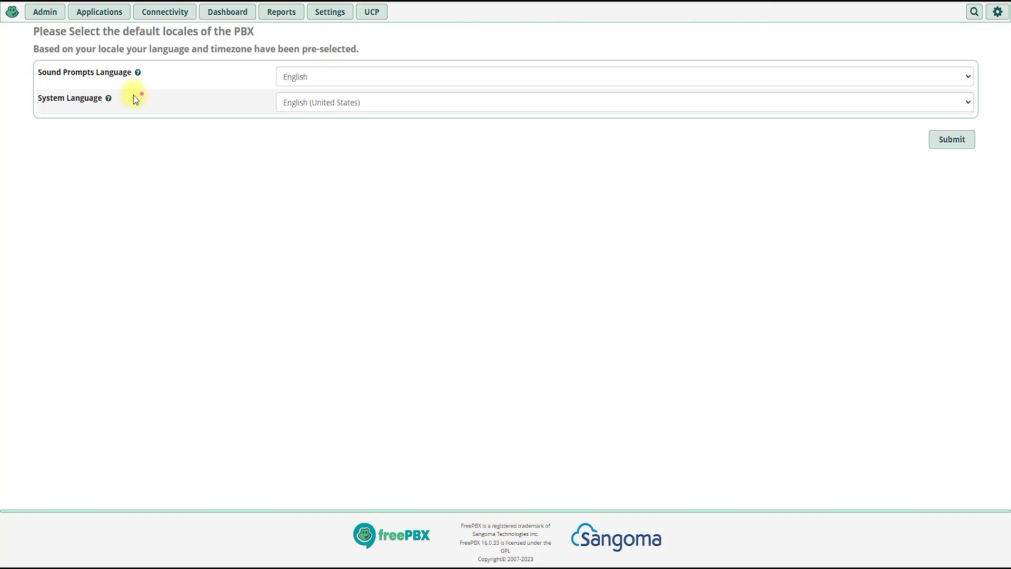
Submit English sound prompts and English (United States) as the PBX's default languages.
mouse_move(248, 92)
mouse_down()
mouse_move(333, 87)
mouse_move(265, 62)
mouse_up()
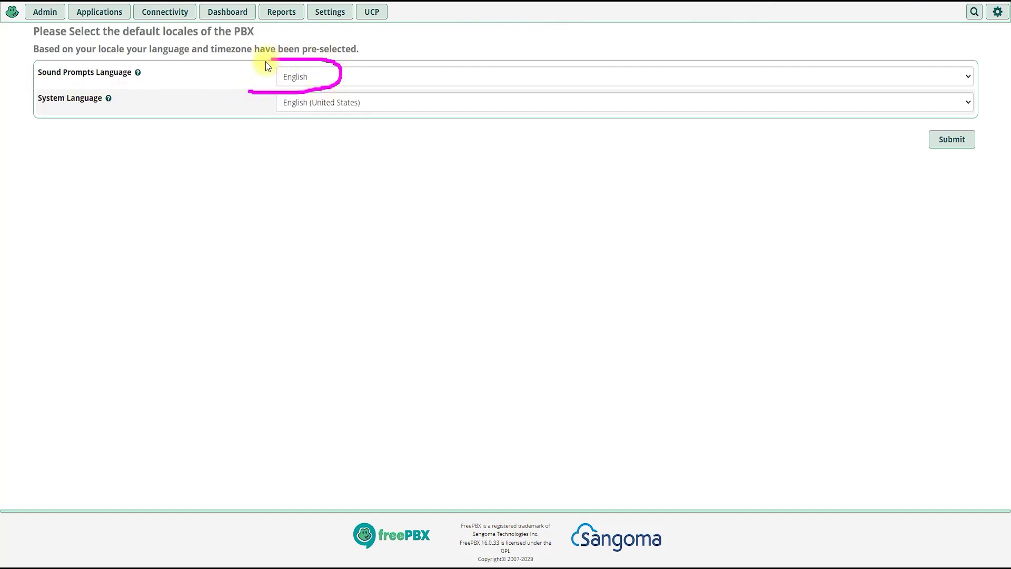
mouse_move(323, 93)
mouse_down()
mouse_move(309, 126)
mouse_move(303, 91)
mouse_up()
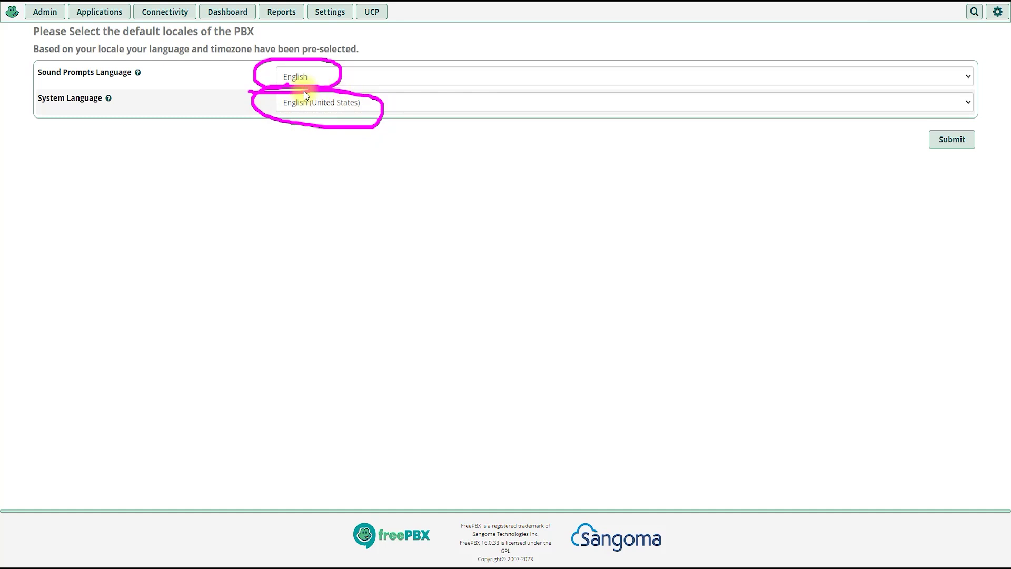
click(951, 139)
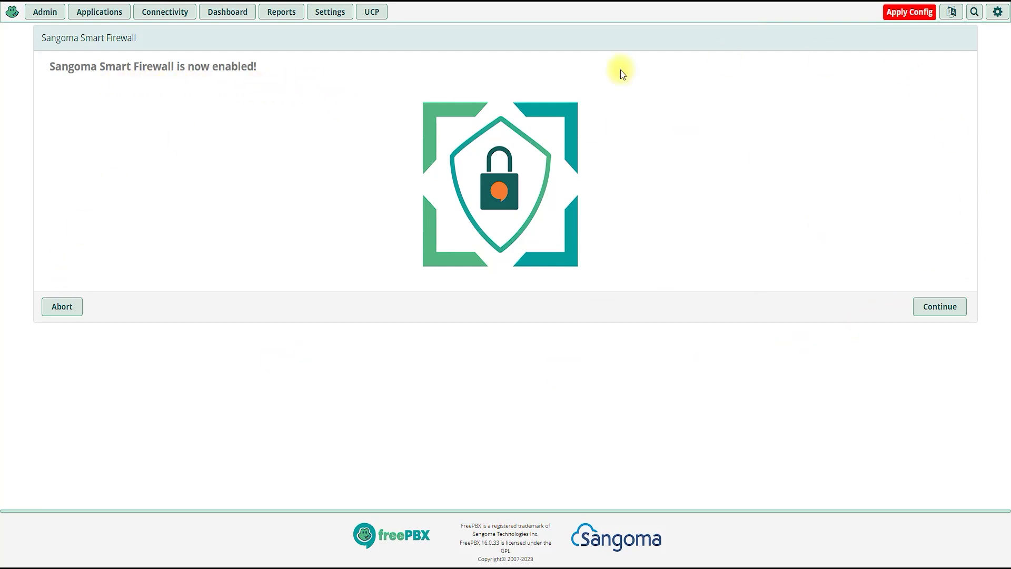
Abort the Sangoma Smart Firewall setup and decline the SIPStation free trial with Not Now.
click(61, 309)
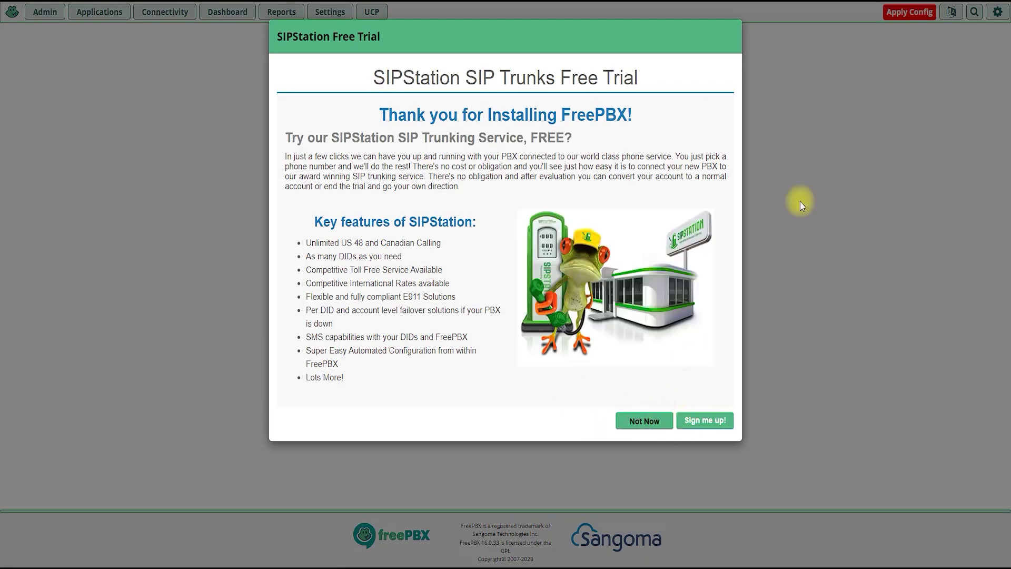
mouse_move(667, 390)
mouse_down()
mouse_move(605, 406)
mouse_move(661, 416)
mouse_move(668, 402)
mouse_move(772, 386)
mouse_up()
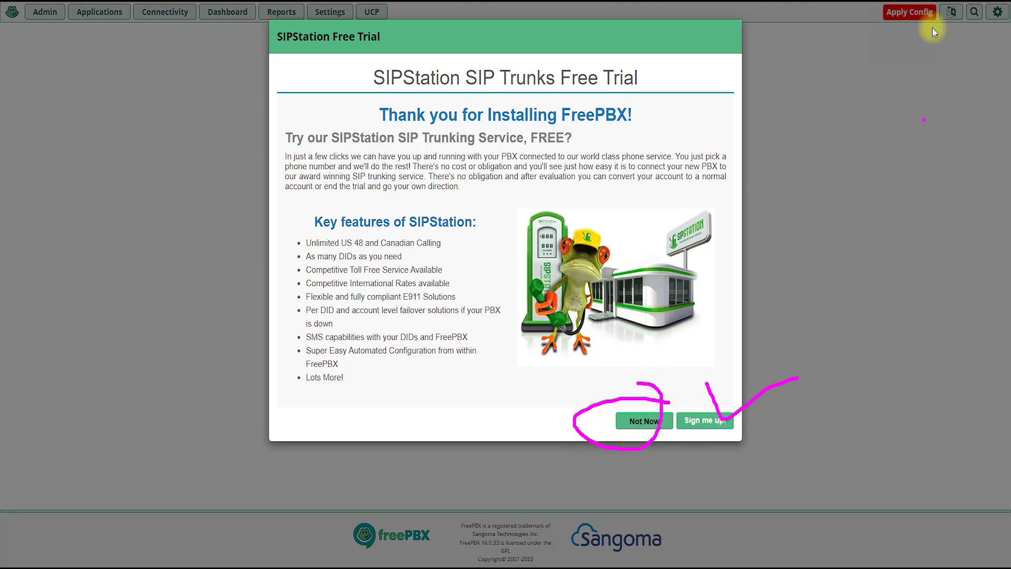
click(646, 421)
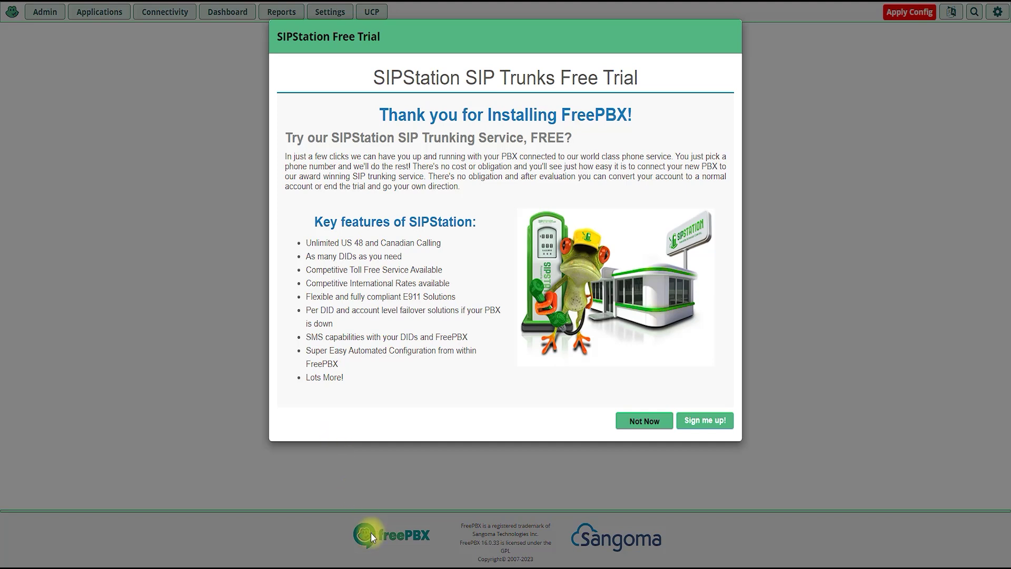
click(643, 421)
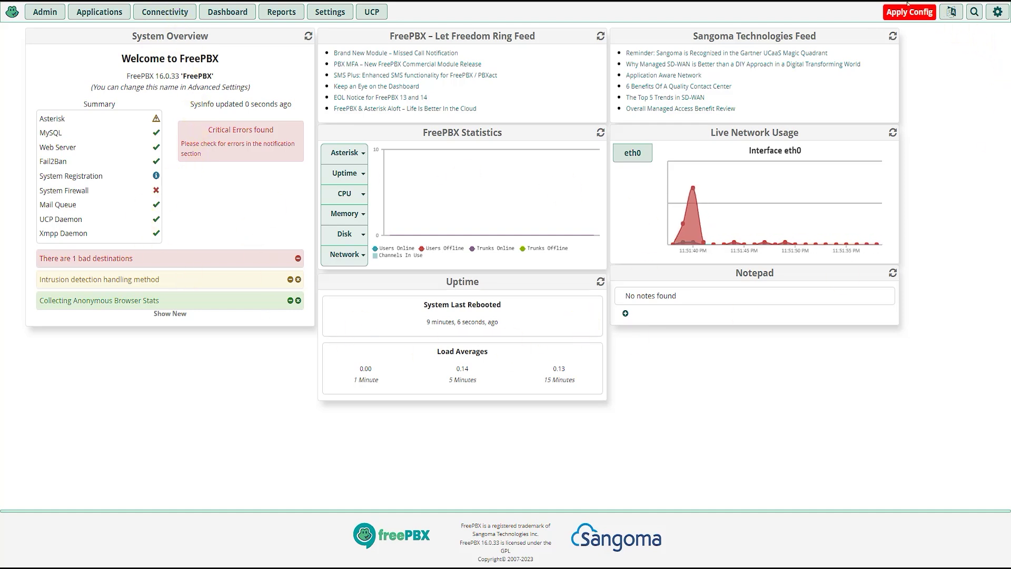
View the Admin > Phone Apps module, then the Applications > AMD Settings page.
click(44, 11)
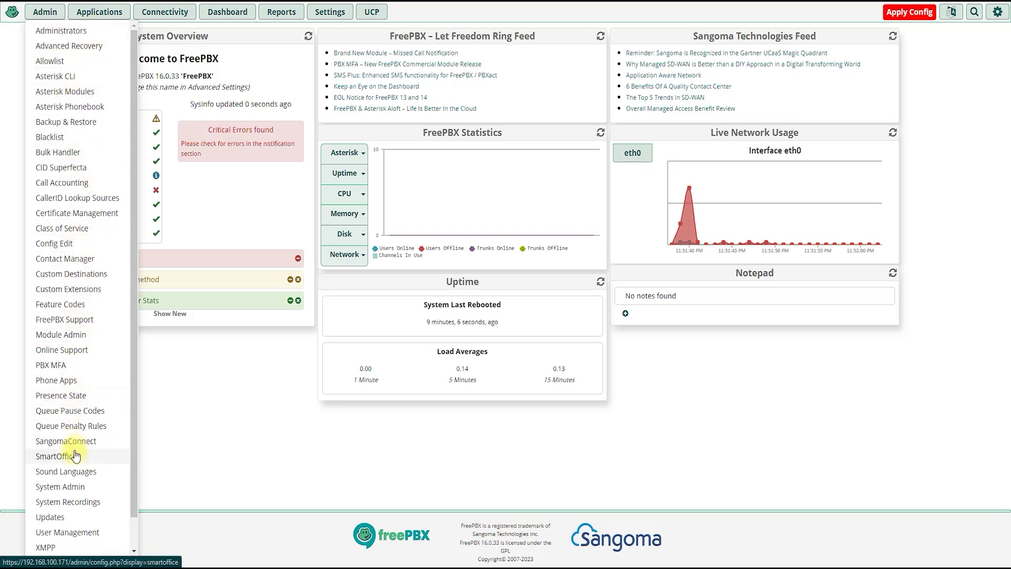
click(79, 381)
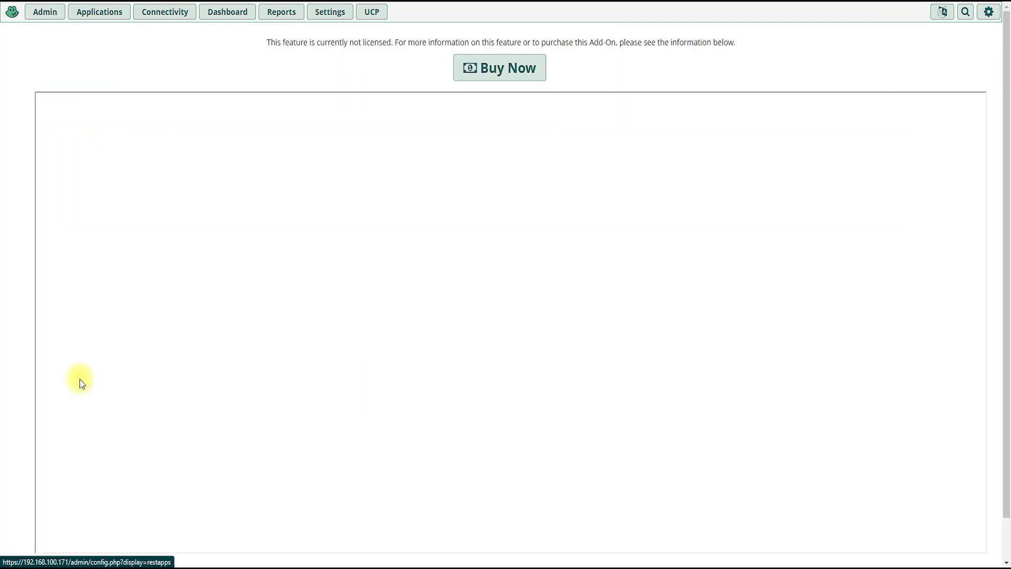
click(100, 13)
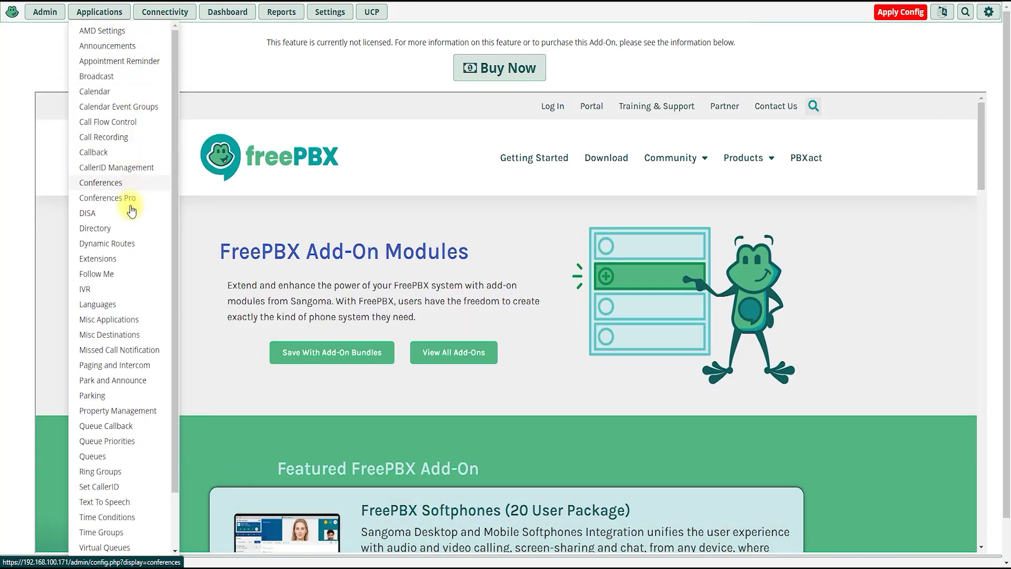
click(124, 31)
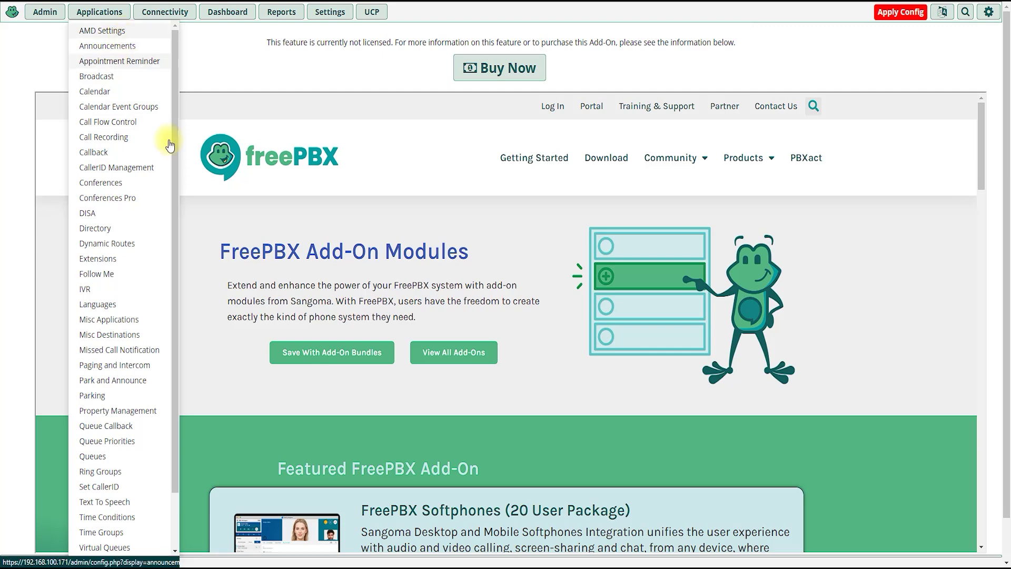
Browse the Connectivity menu, then view Admin > XMPP and Admin > Administrators.
click(163, 13)
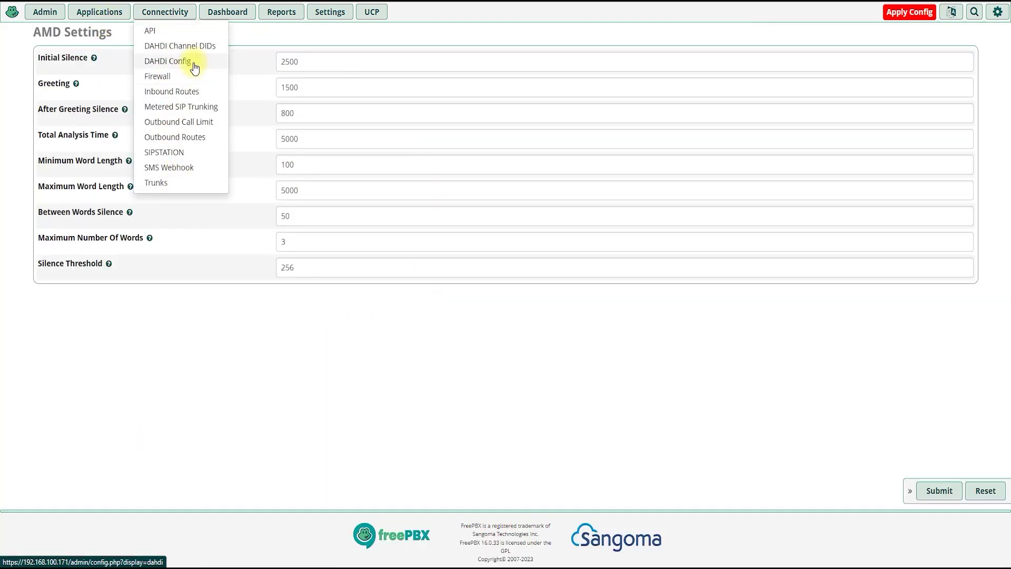
click(44, 15)
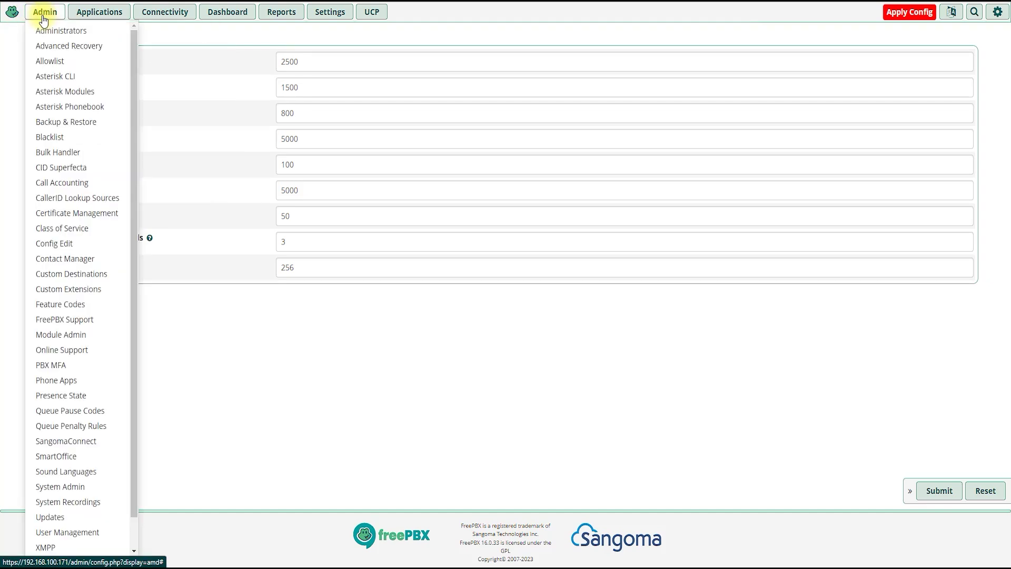
click(63, 547)
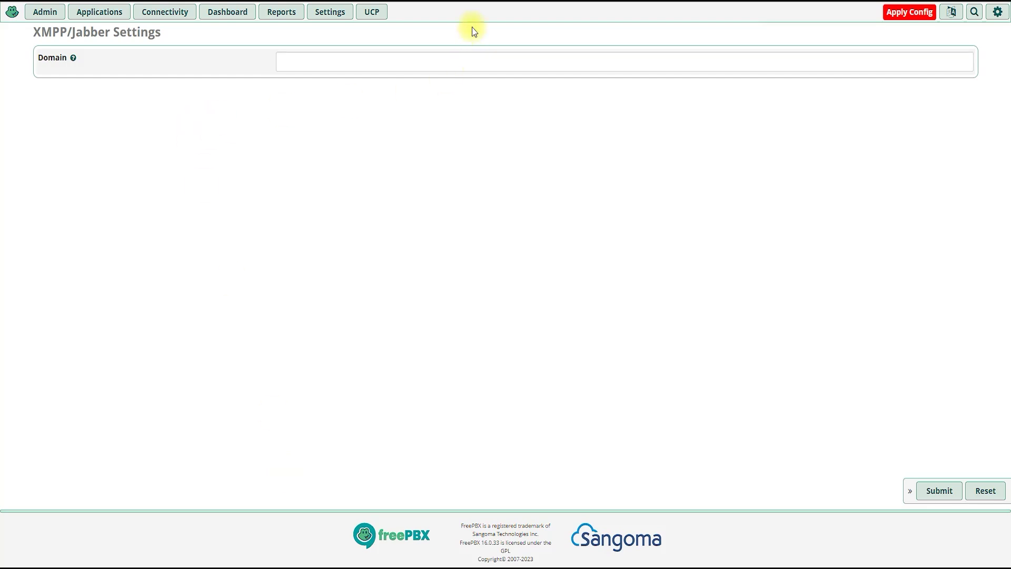
mouse_move(53, 9)
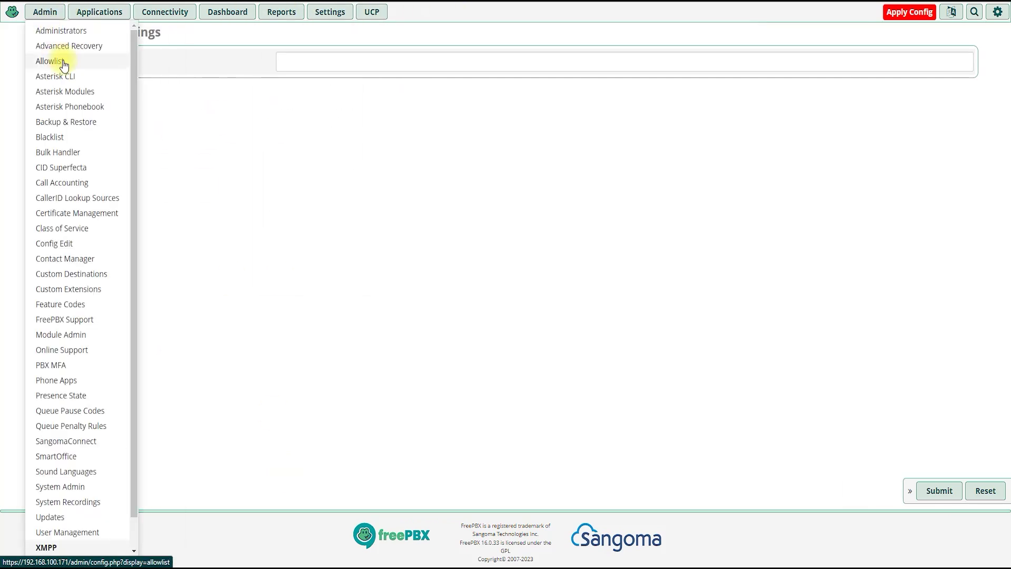
click(72, 36)
mouse_move(992, 84)
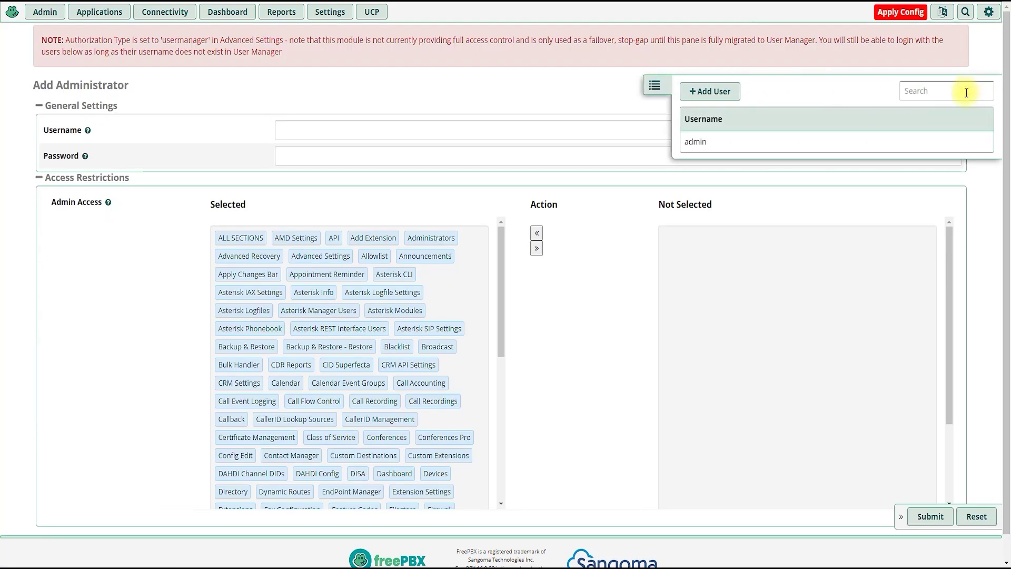